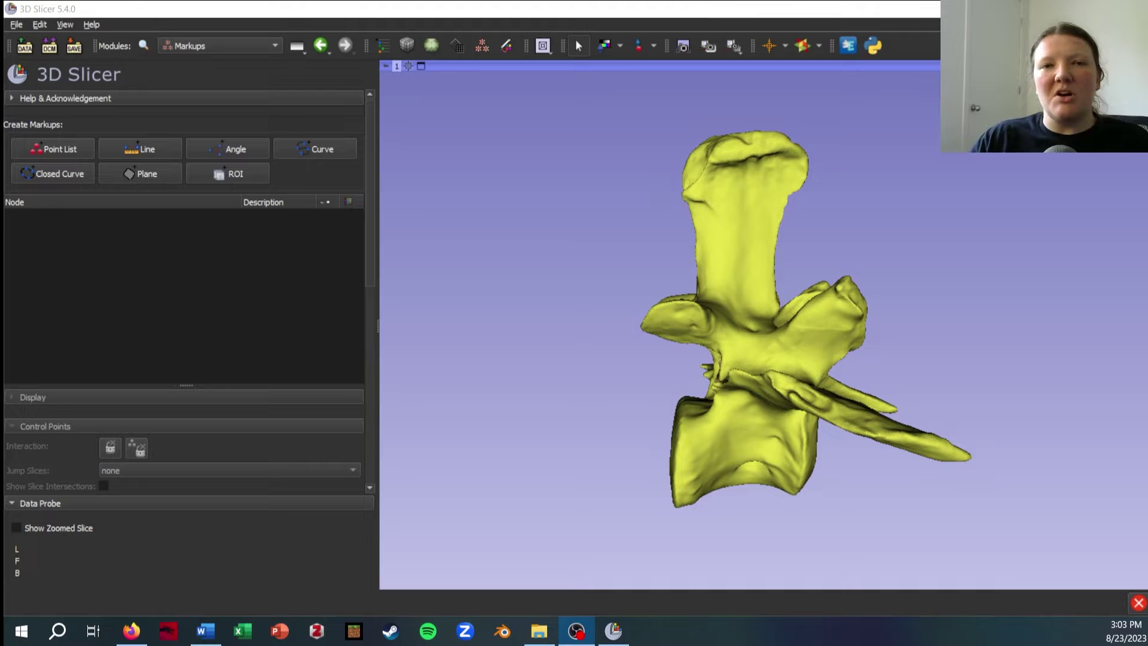
Stay in the Markups module and switch the view layout to 3D only
left_click(238, 44)
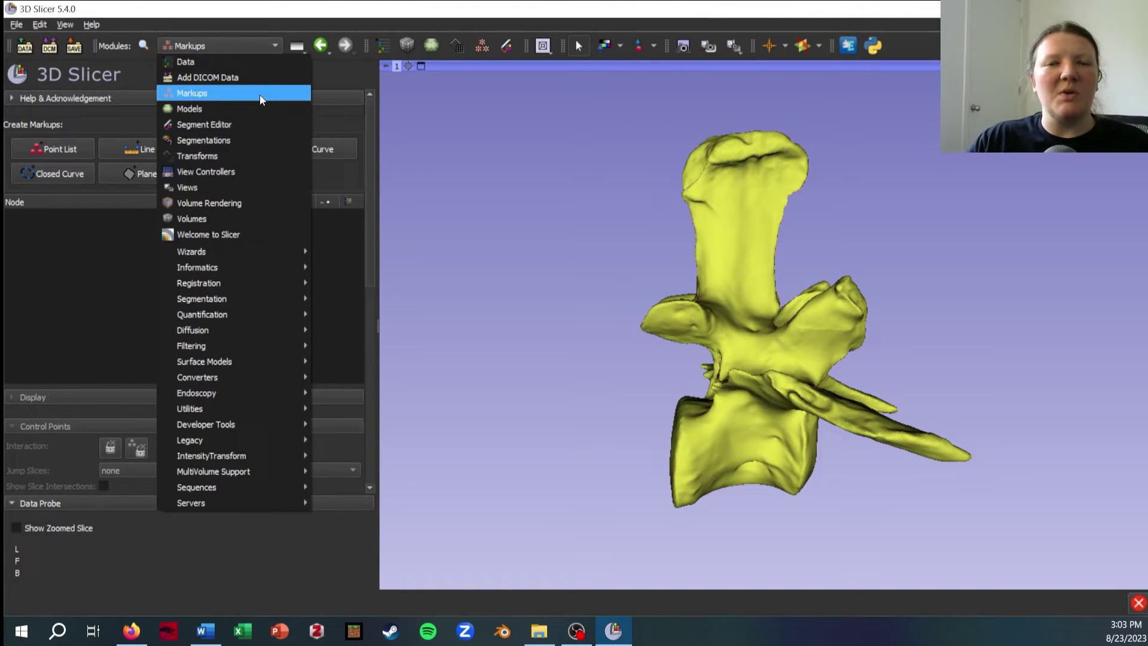
left_click(427, 29)
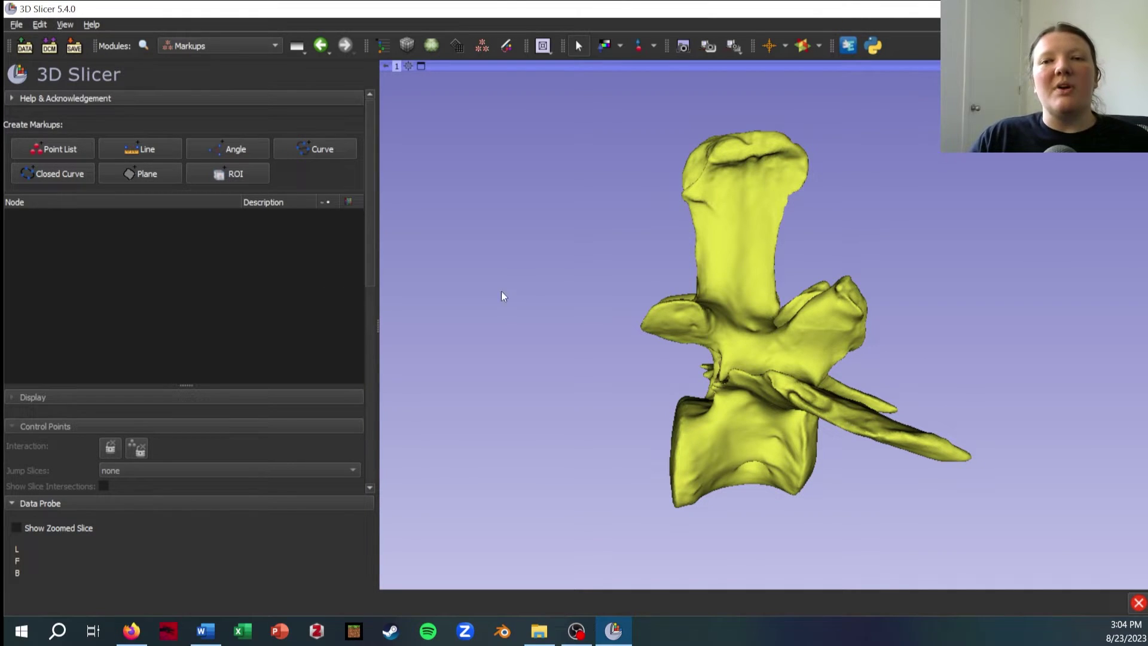
left_click_drag(743, 265, 586, 122)
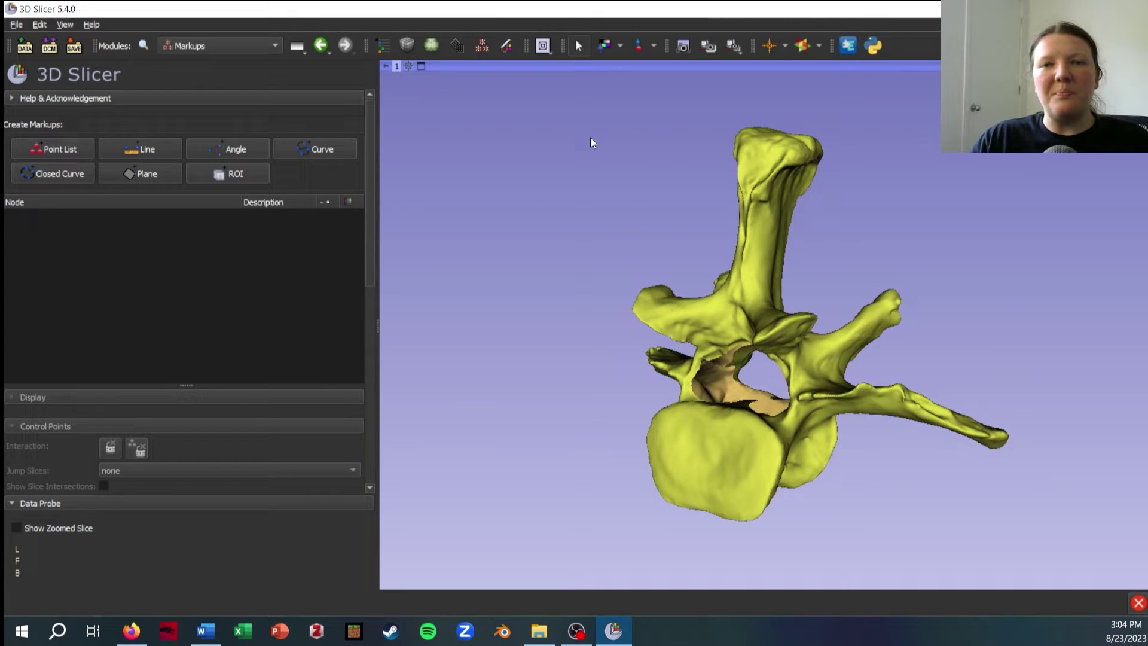
left_click(543, 46)
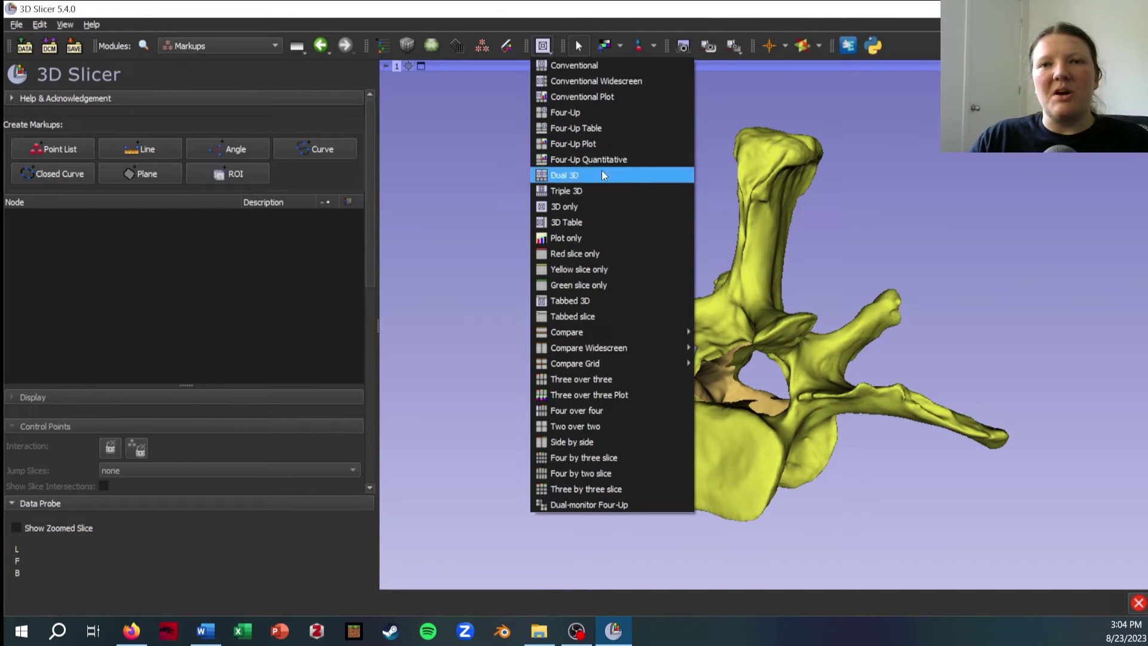
left_click(606, 202)
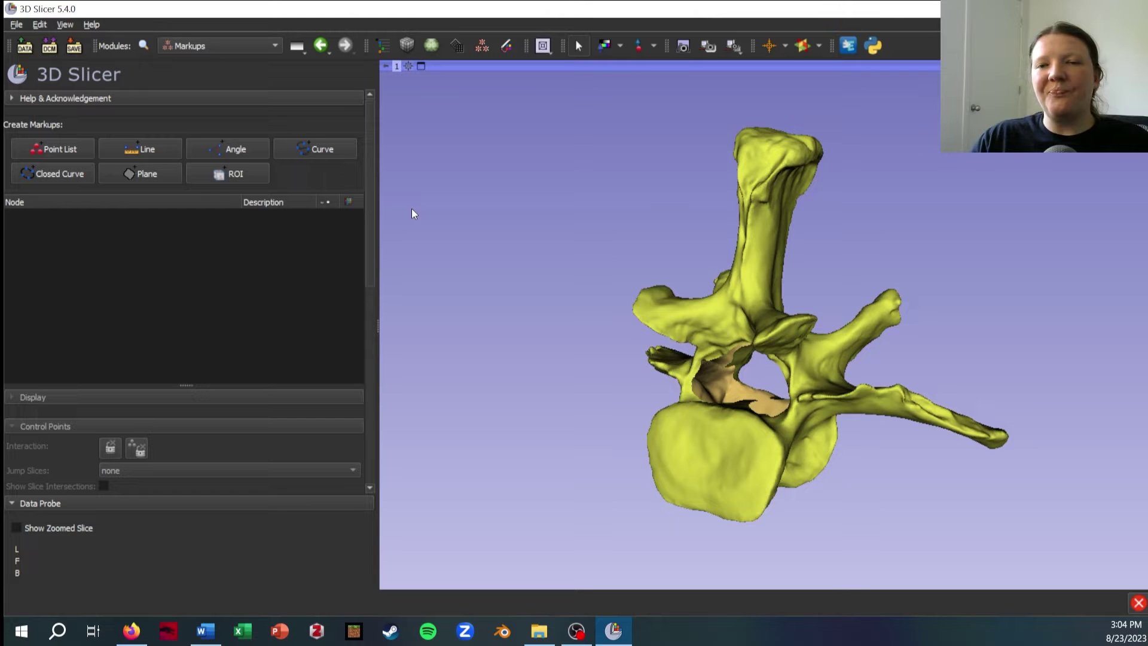
left_click_drag(413, 212, 572, 267)
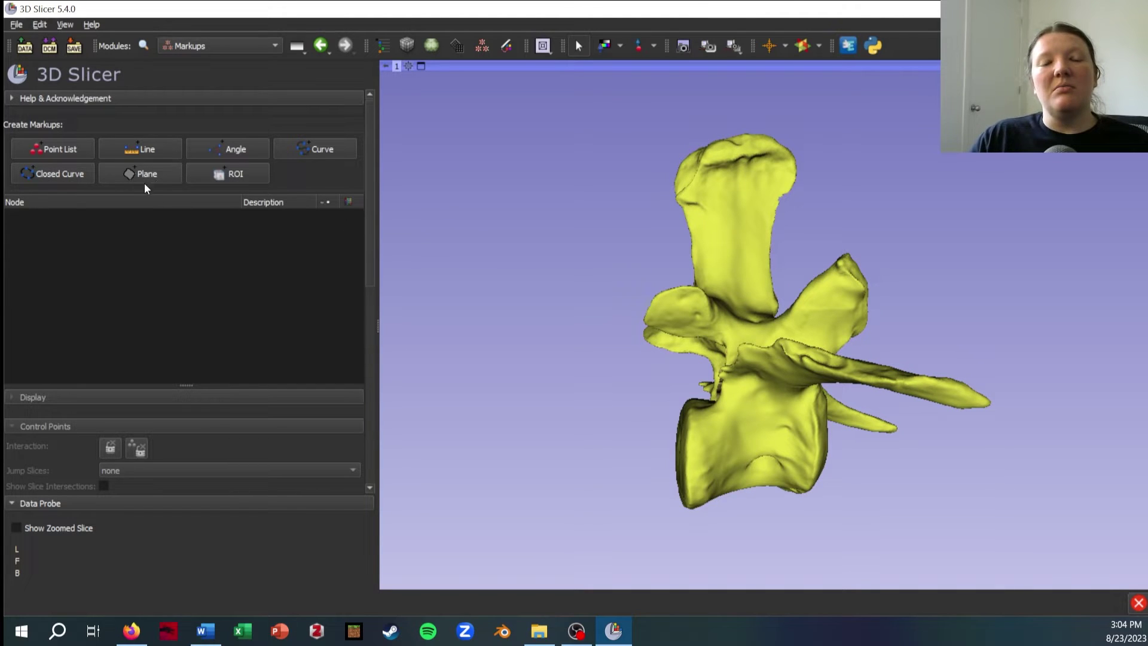
Create a new point list and rename it from F_2 to Beaver_L4_WRAZLH25
left_click(58, 154)
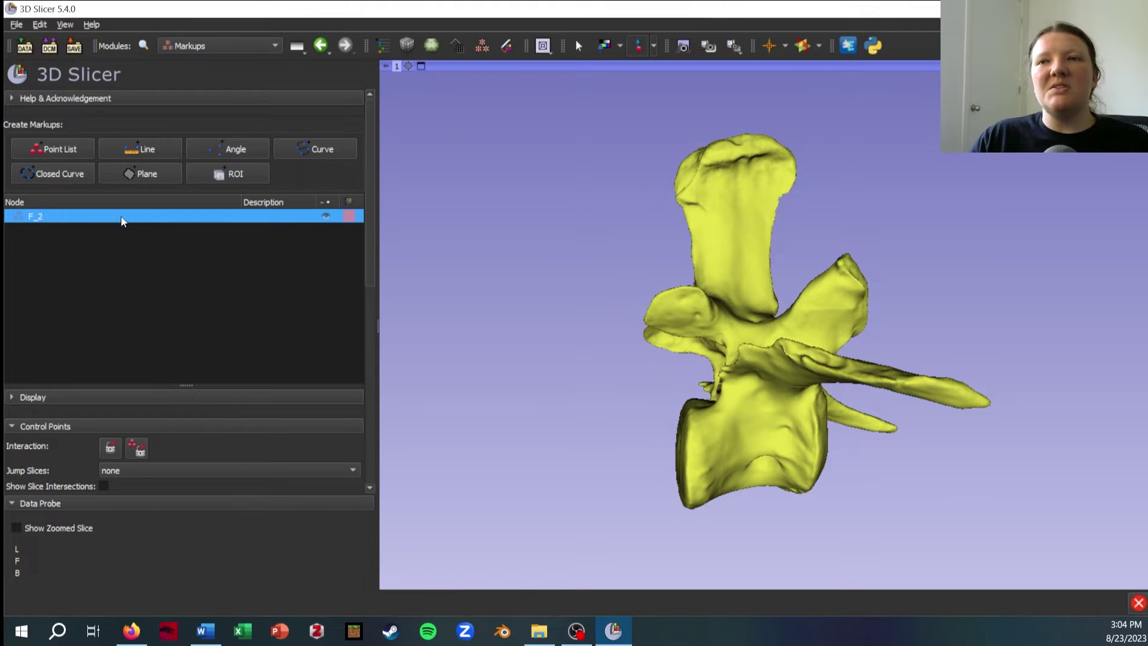
double_click(91, 216)
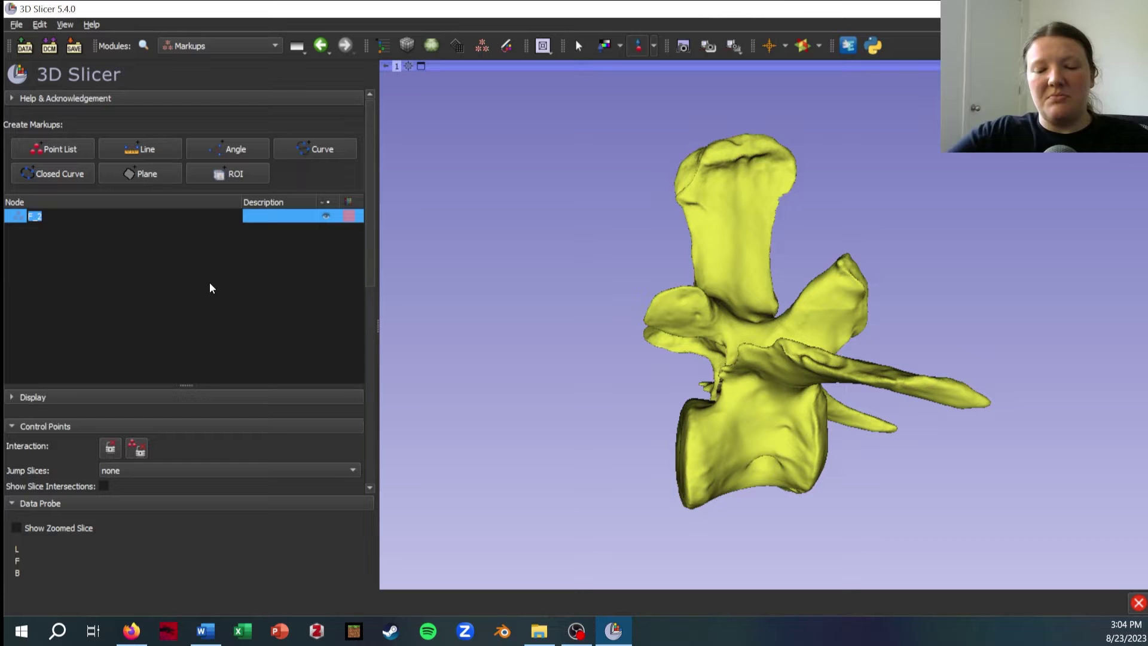
type("Beaver")
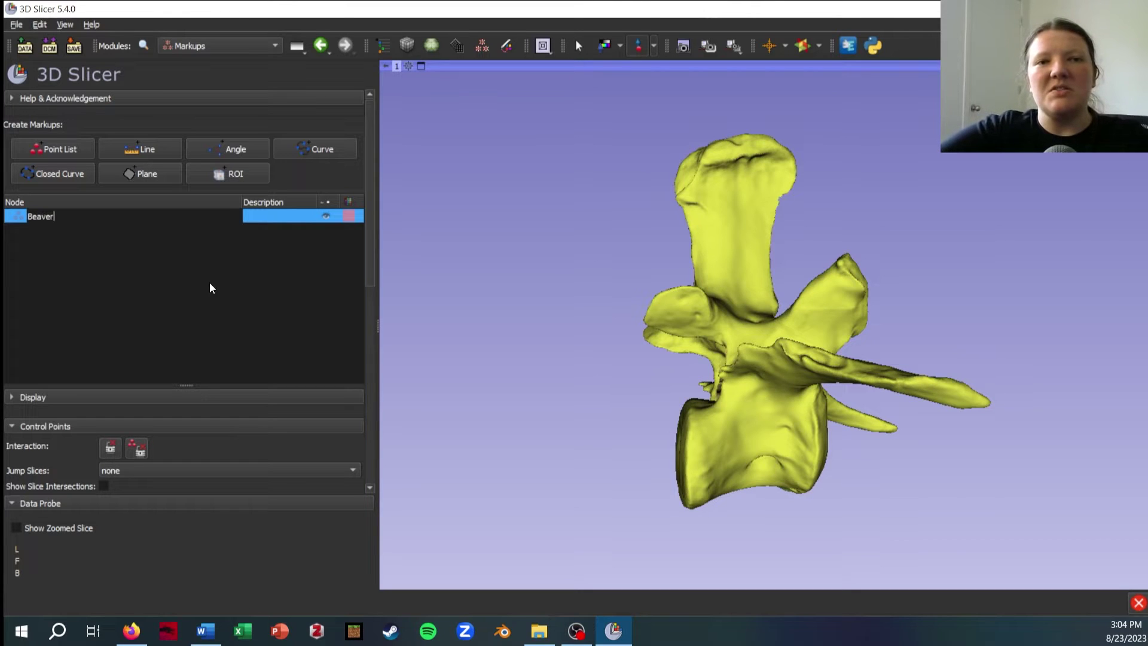
type("_L4")
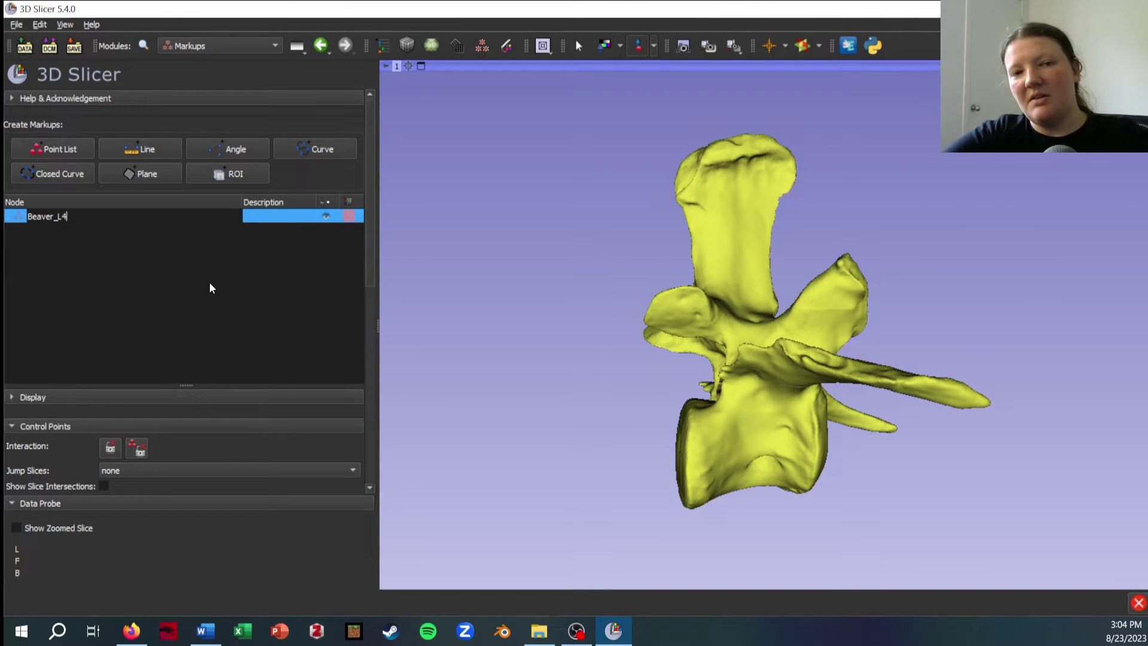
type("_WR")
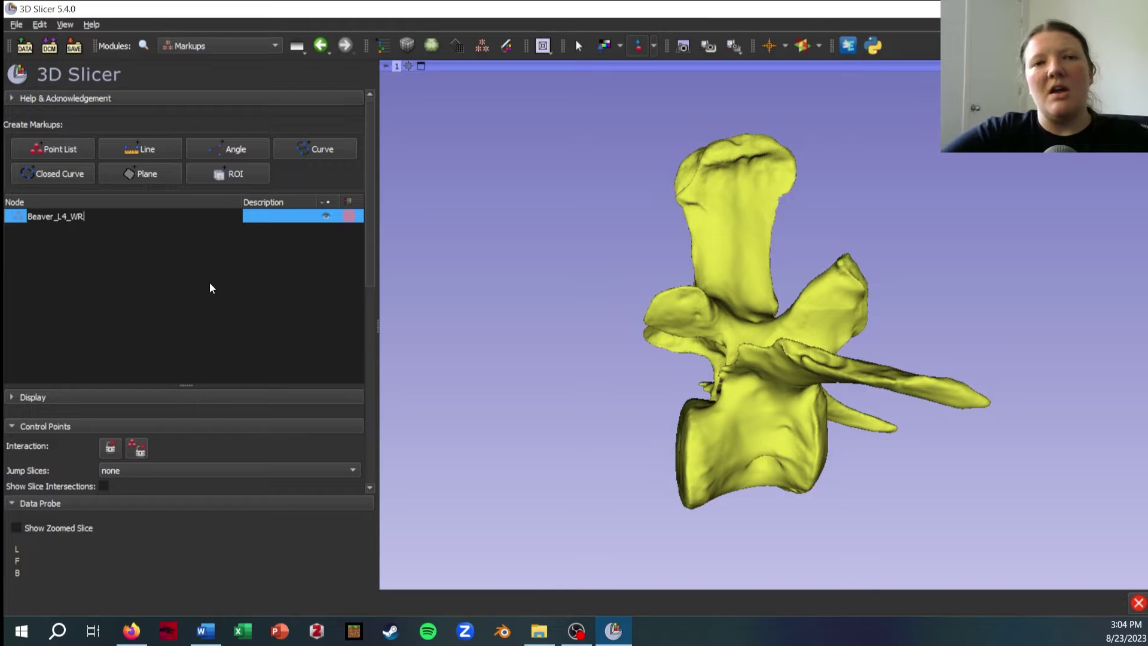
type("AZLH")
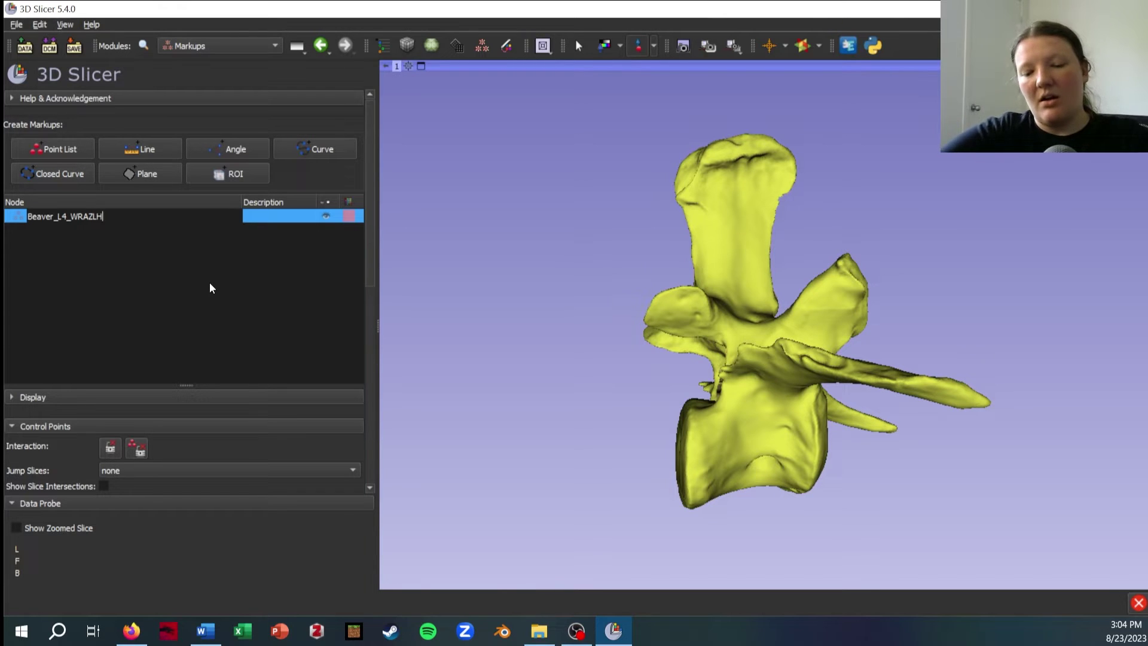
type("25")
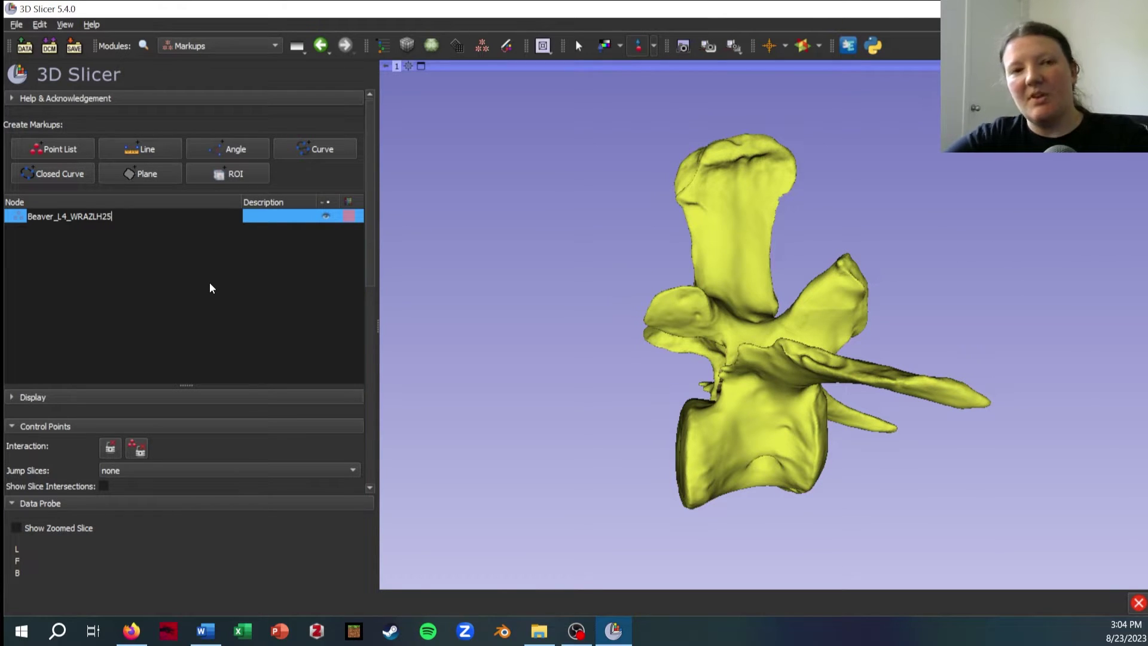
key("Return")
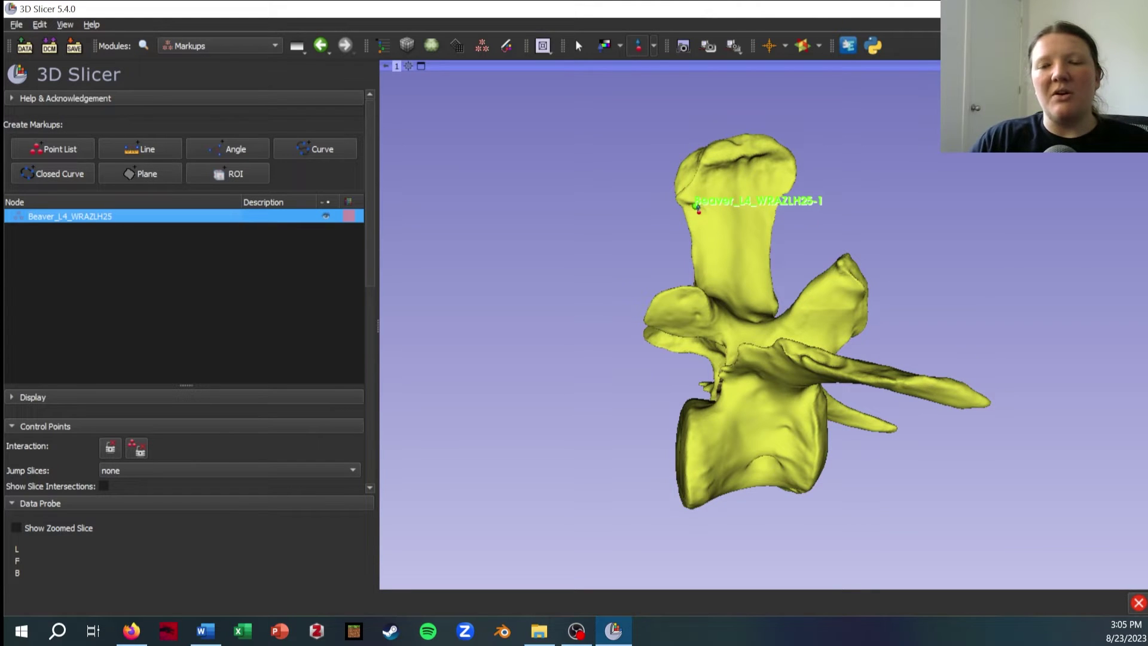
Drop control point Beaver_L4_WRAZLH25-1 on the vertebra surface
left_click(706, 216)
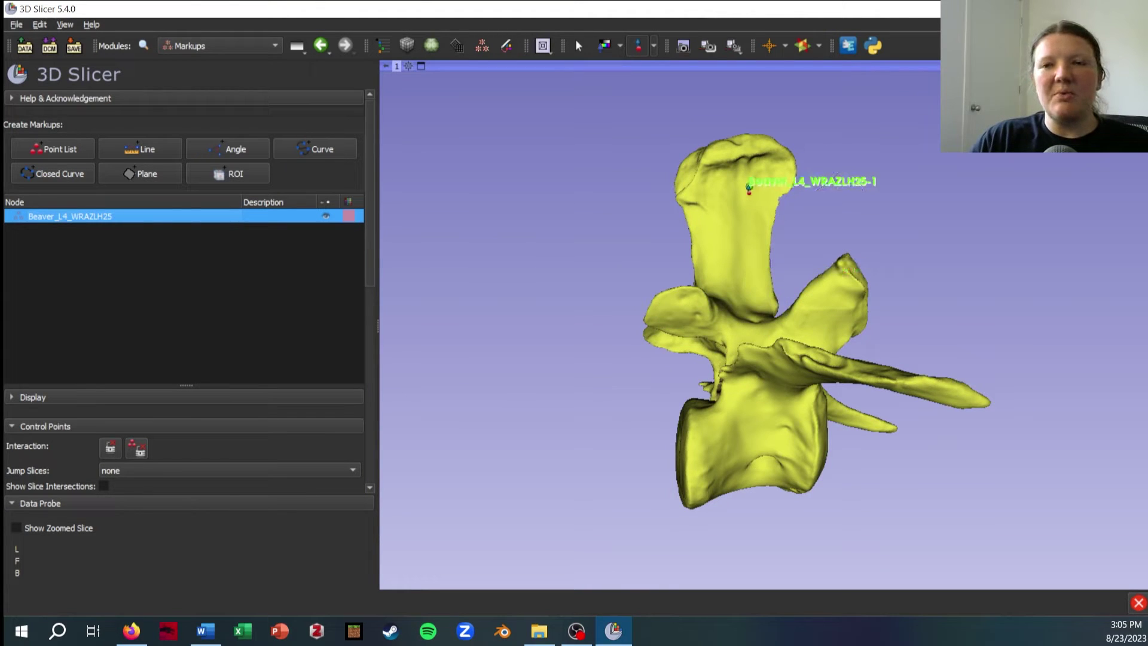
left_click(710, 326)
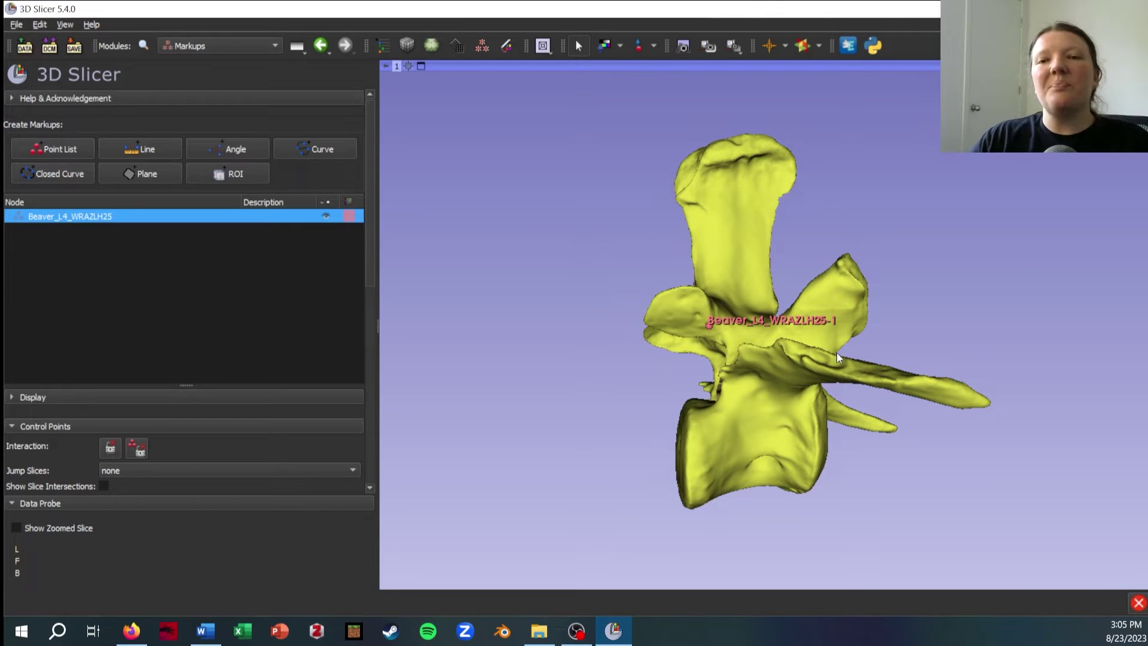
scroll(236, 296, "down", 3)
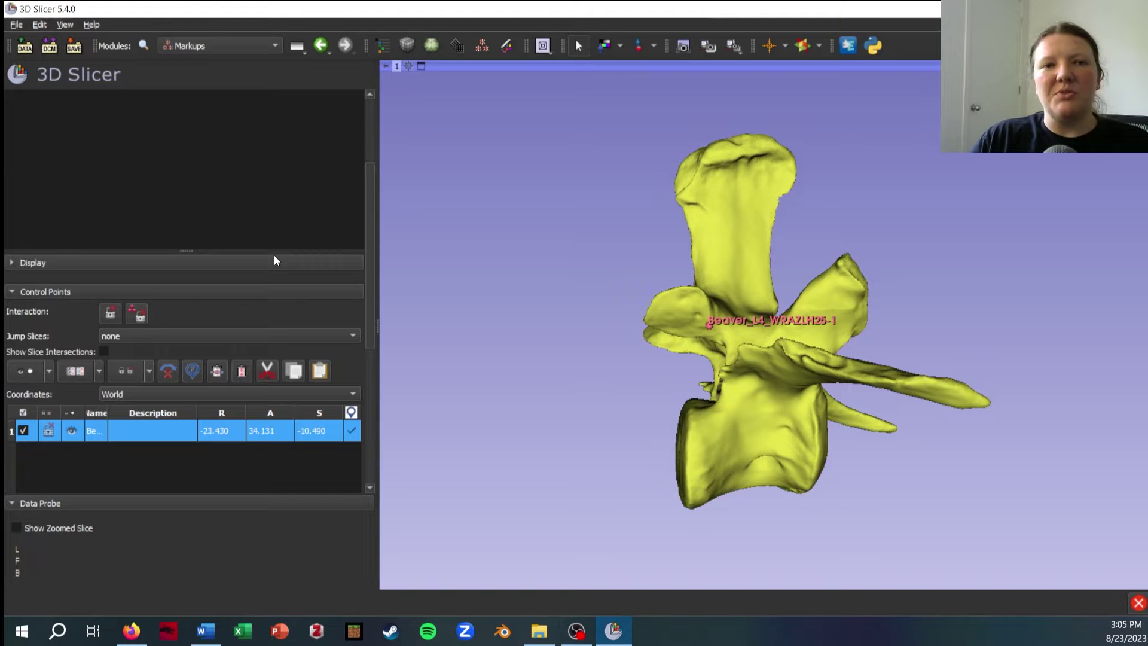
scroll(238, 216, "down", 1)
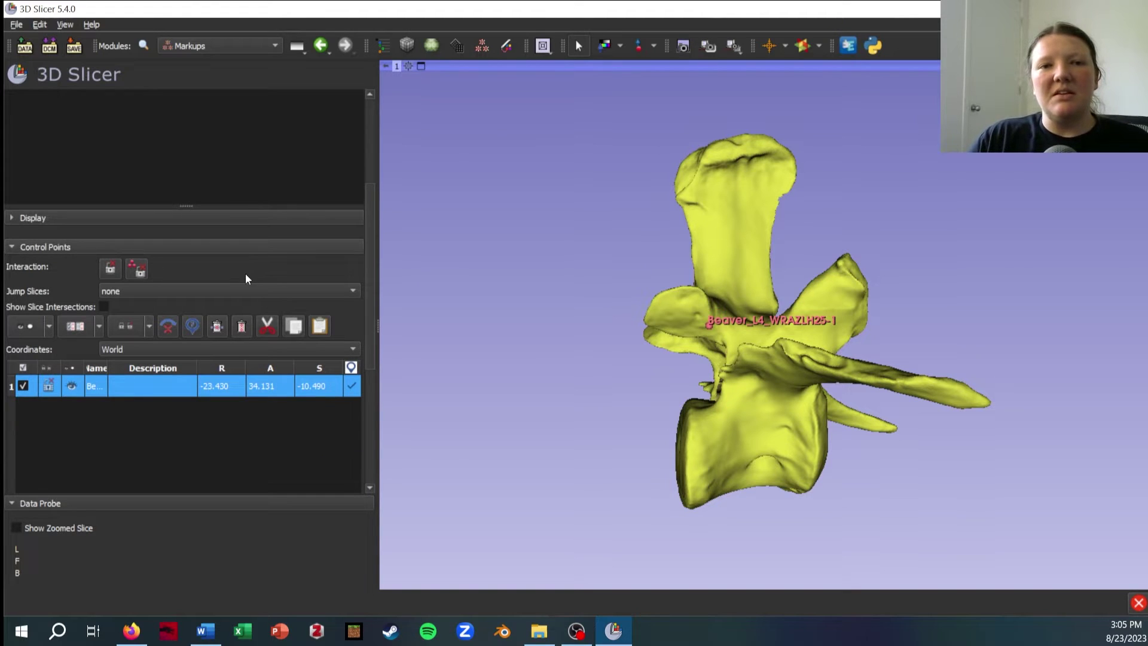
scroll(156, 248, "up", 1)
left_click(125, 294)
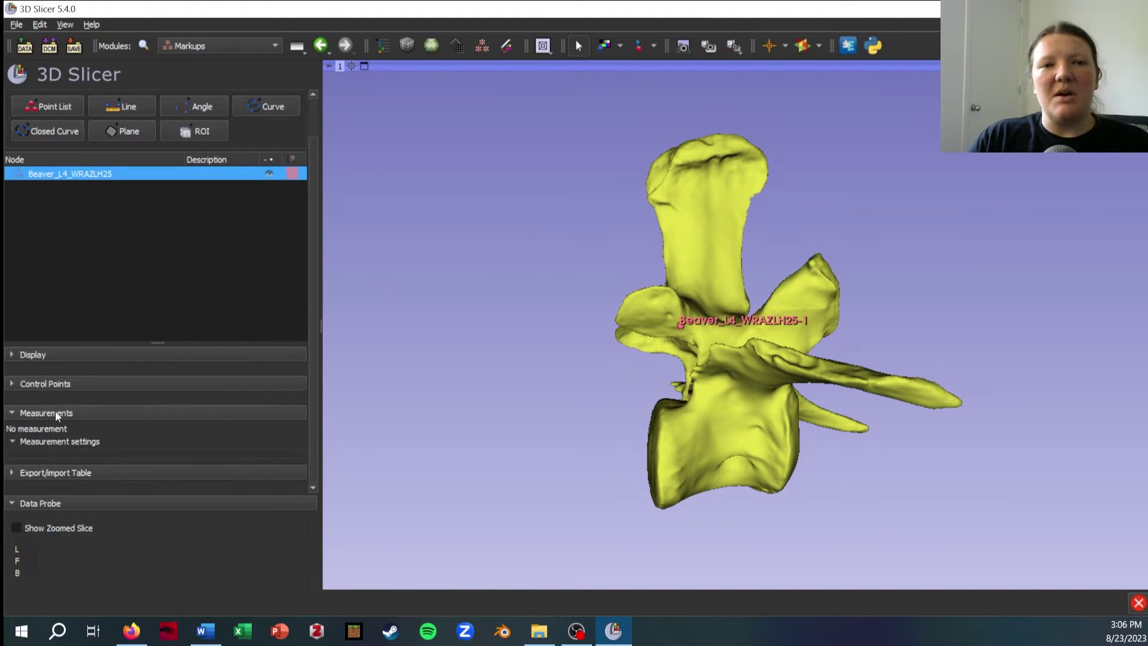
left_click(132, 387)
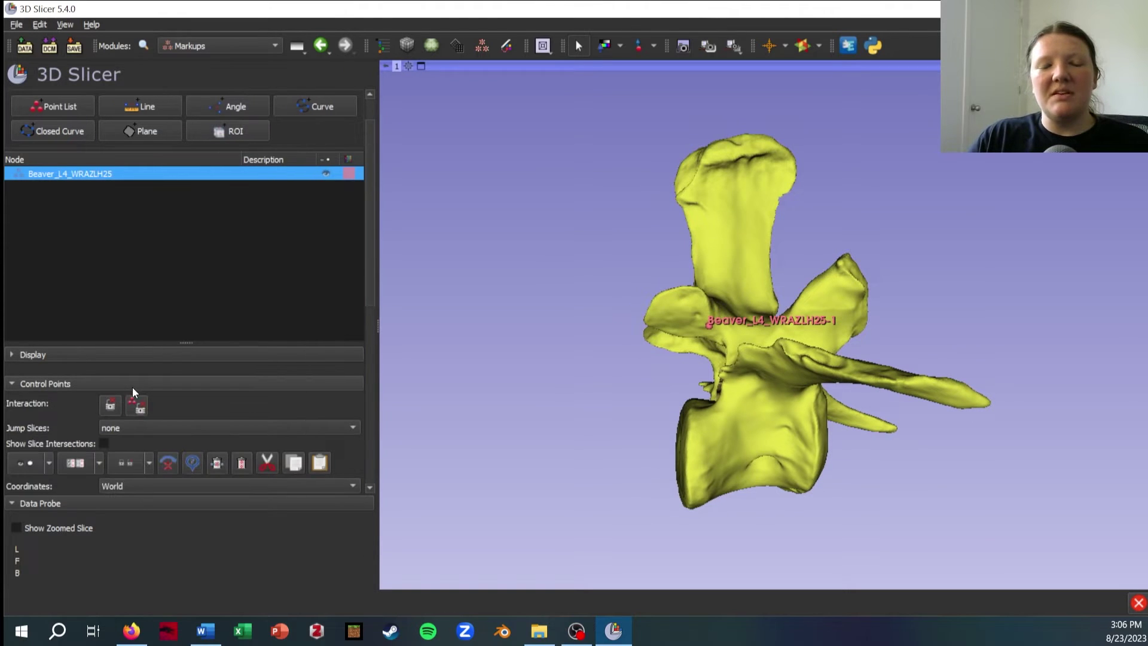
scroll(225, 262, "down", 4)
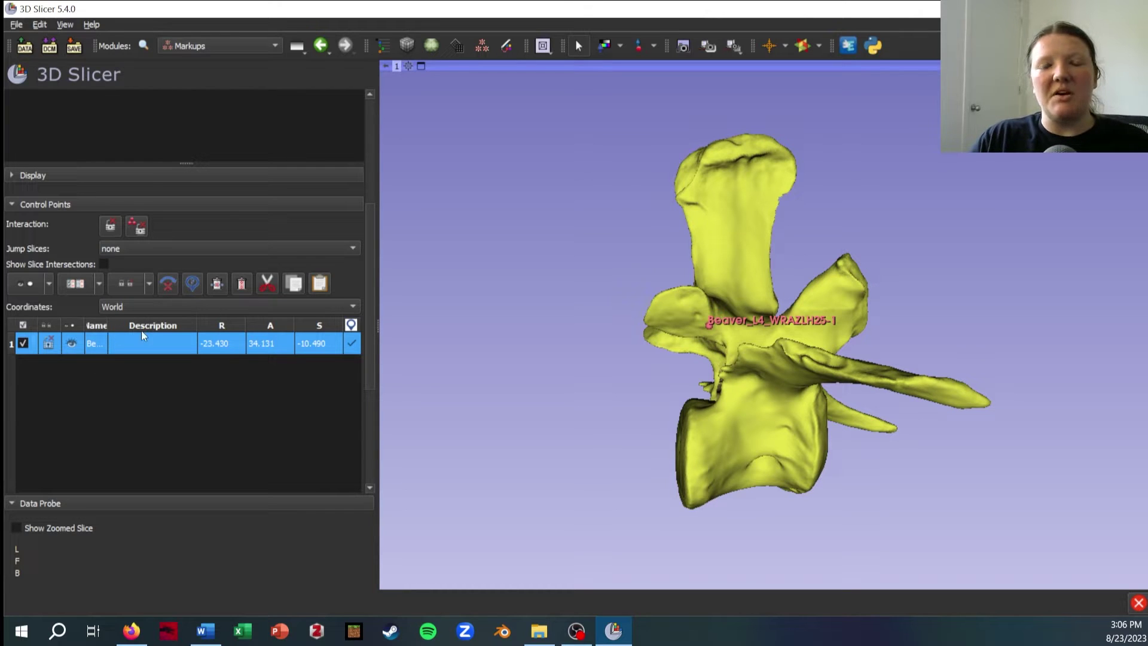
scroll(205, 374, "up", 5)
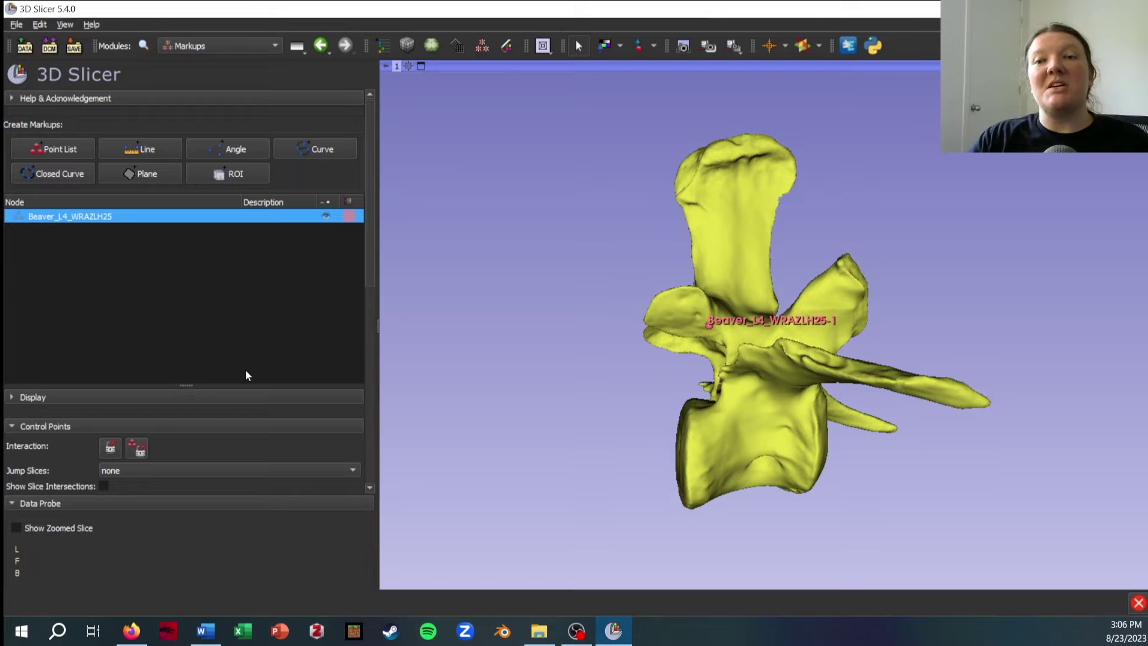
Turn the vertebra to face its spine and place landmark Beaver_L4_WRAZLH25-2 on the spine tip
left_click_drag(622, 328, 538, 312)
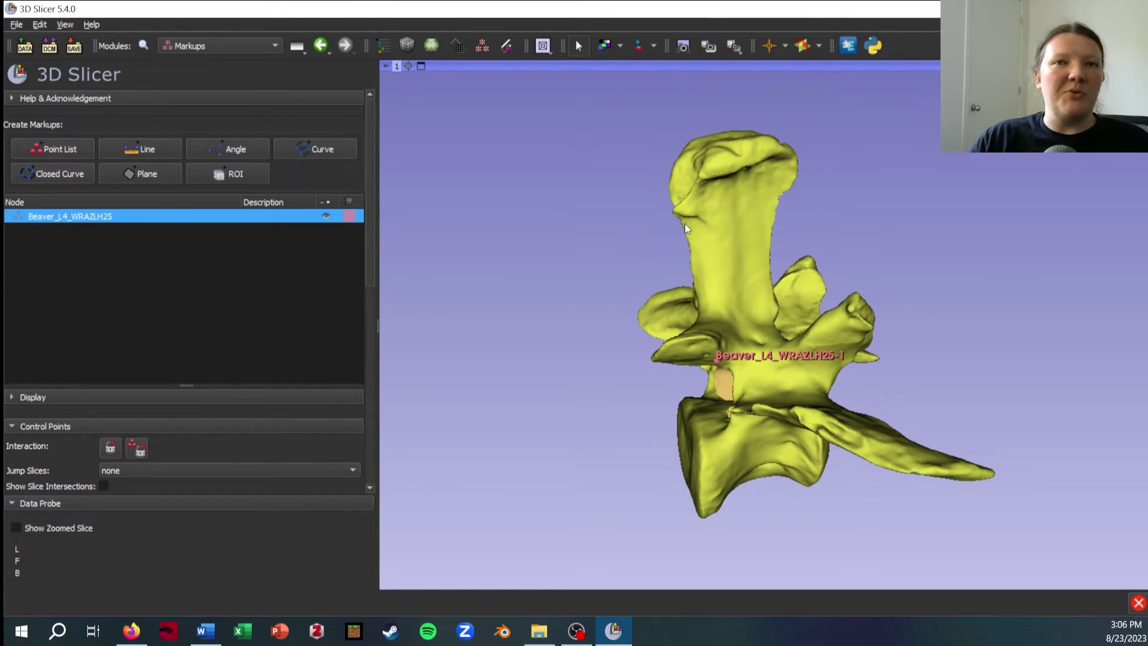
left_click_drag(683, 217, 1036, 202)
left_click_drag(826, 263, 540, 269)
left_click_drag(937, 353, 776, 303)
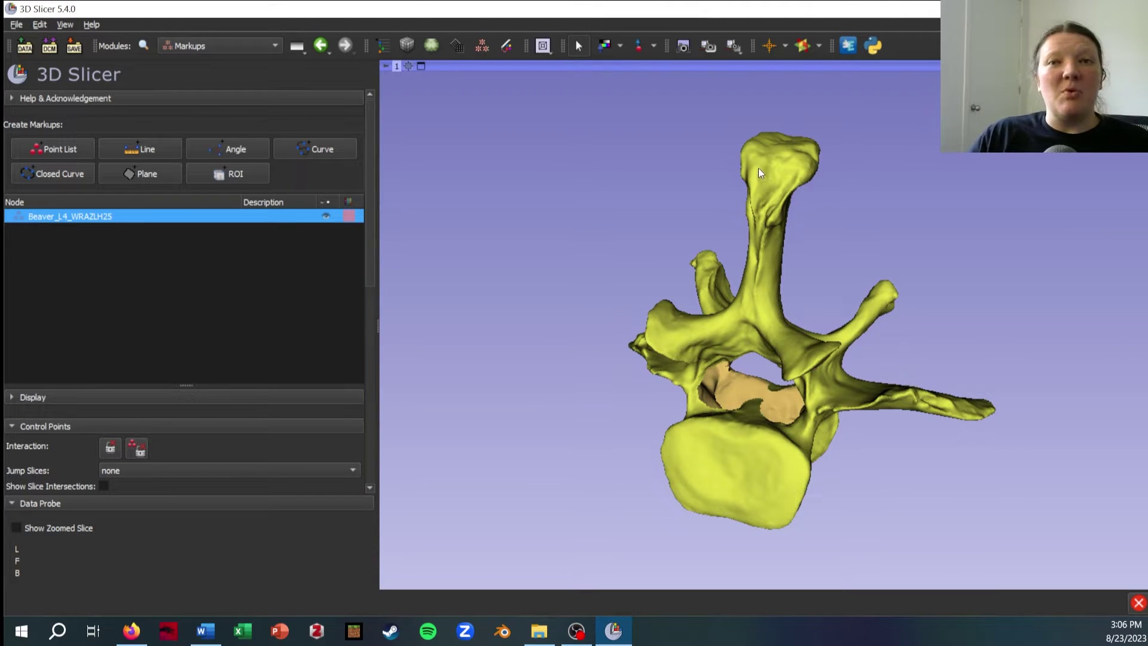
left_click(639, 45)
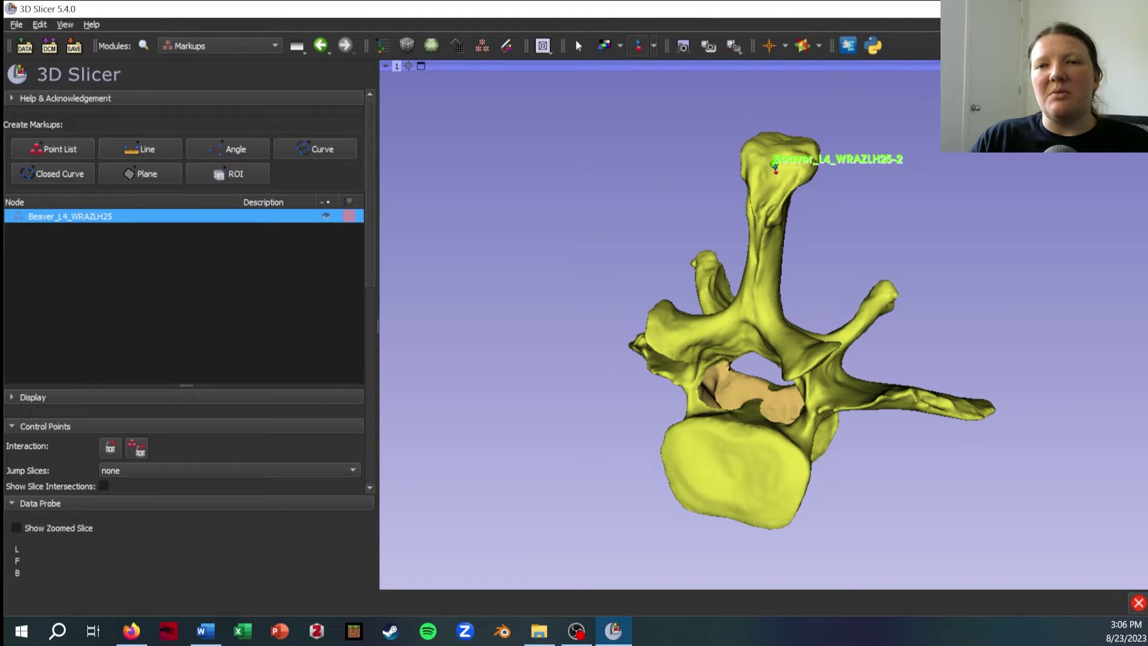
left_click(775, 167)
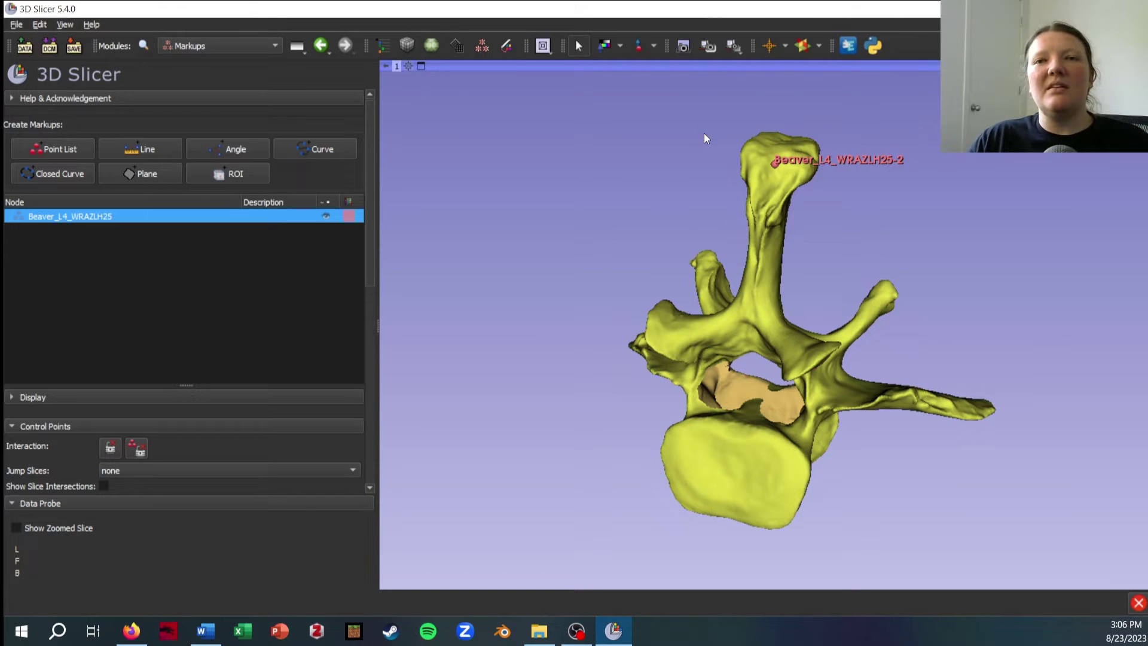
left_click_drag(679, 248, 718, 180)
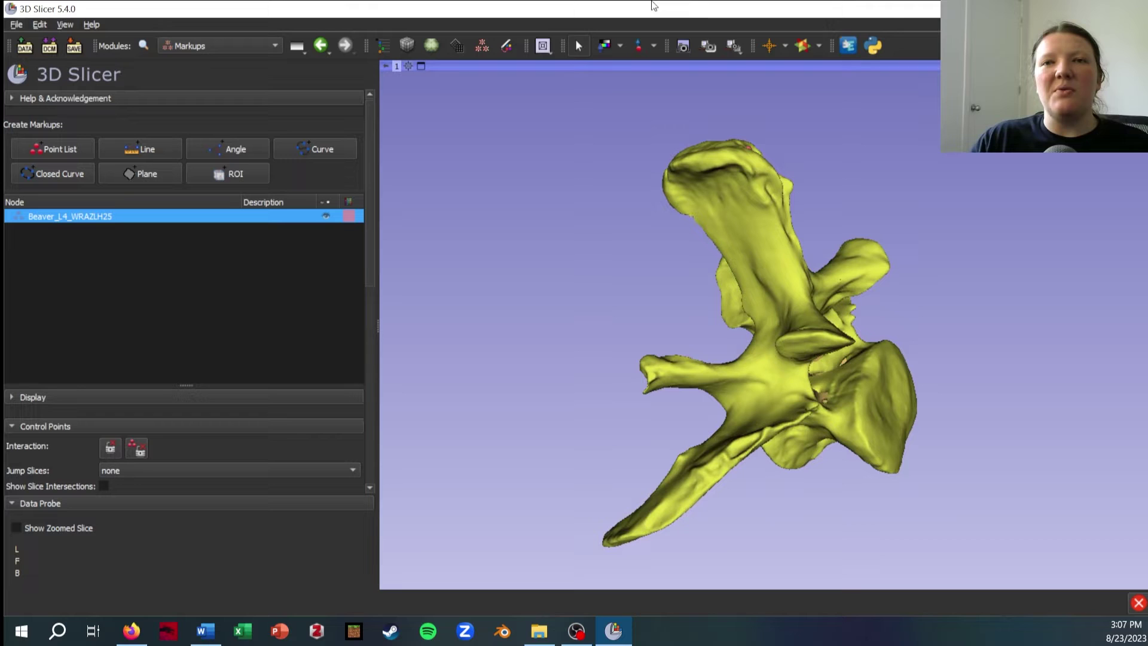
left_click(639, 45)
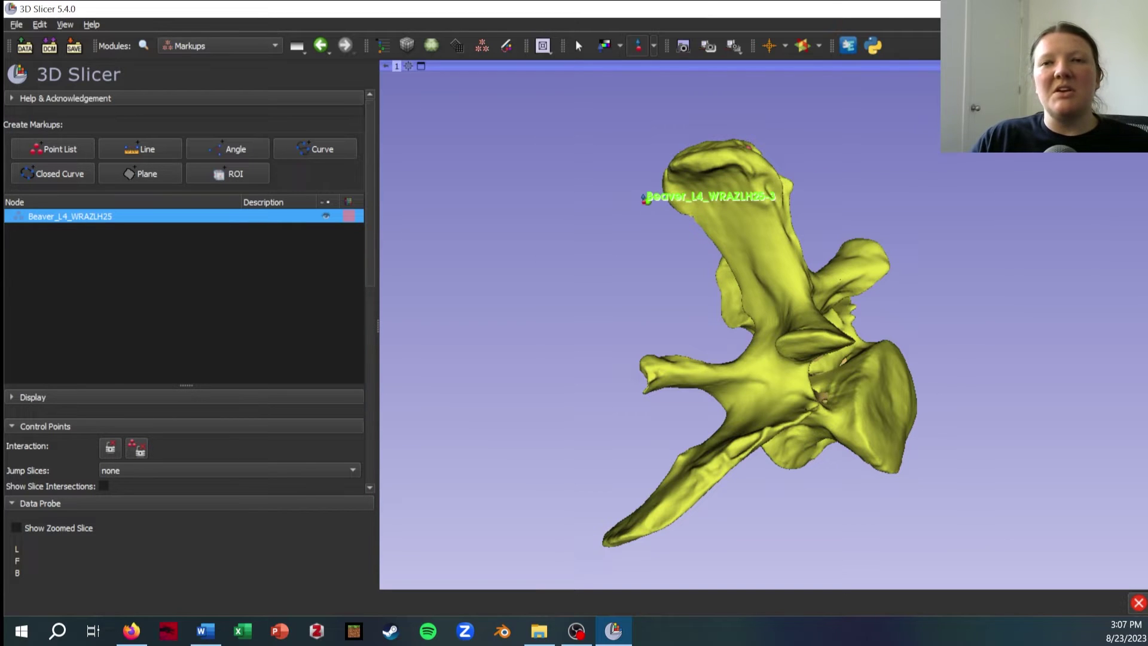
Cancel the pending placement and drop landmark Beaver_L4_WRAZLH25-3 on the neural arch
right_click(574, 136)
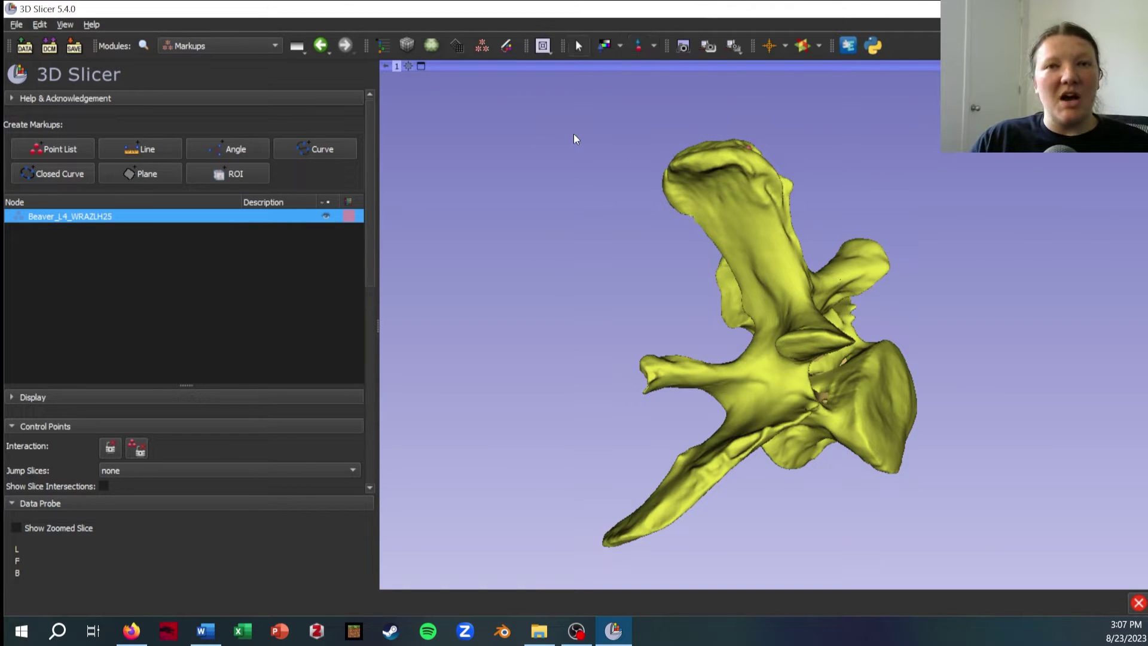
left_click_drag(756, 313, 802, 339)
scroll(802, 338, "up", 8)
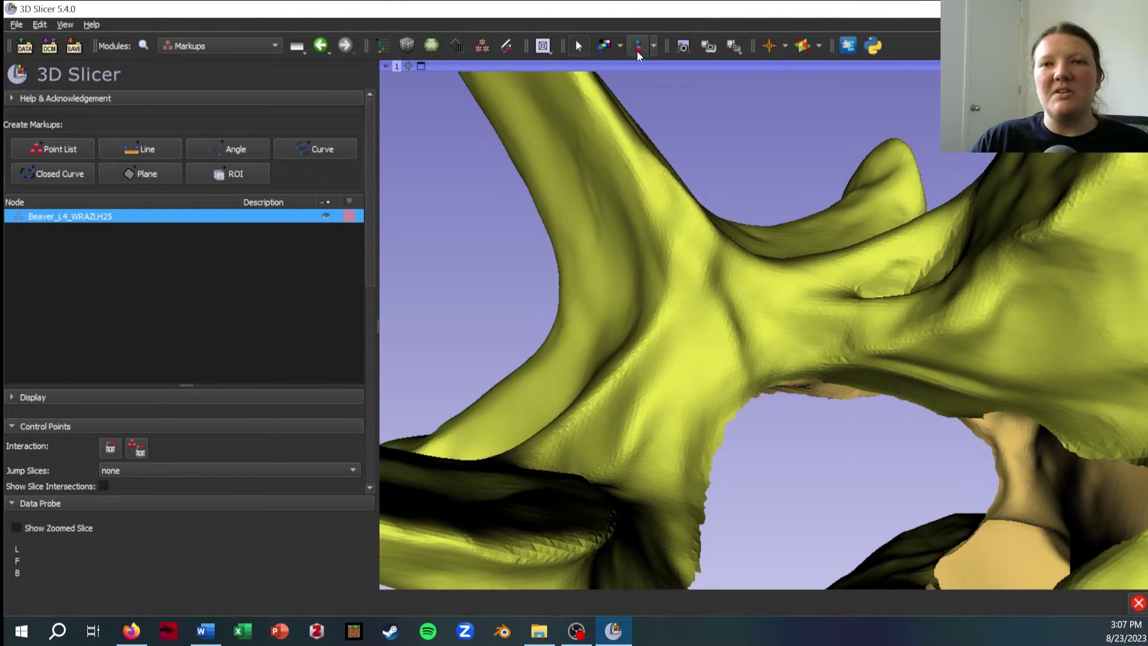
left_click(637, 48)
left_click(700, 242)
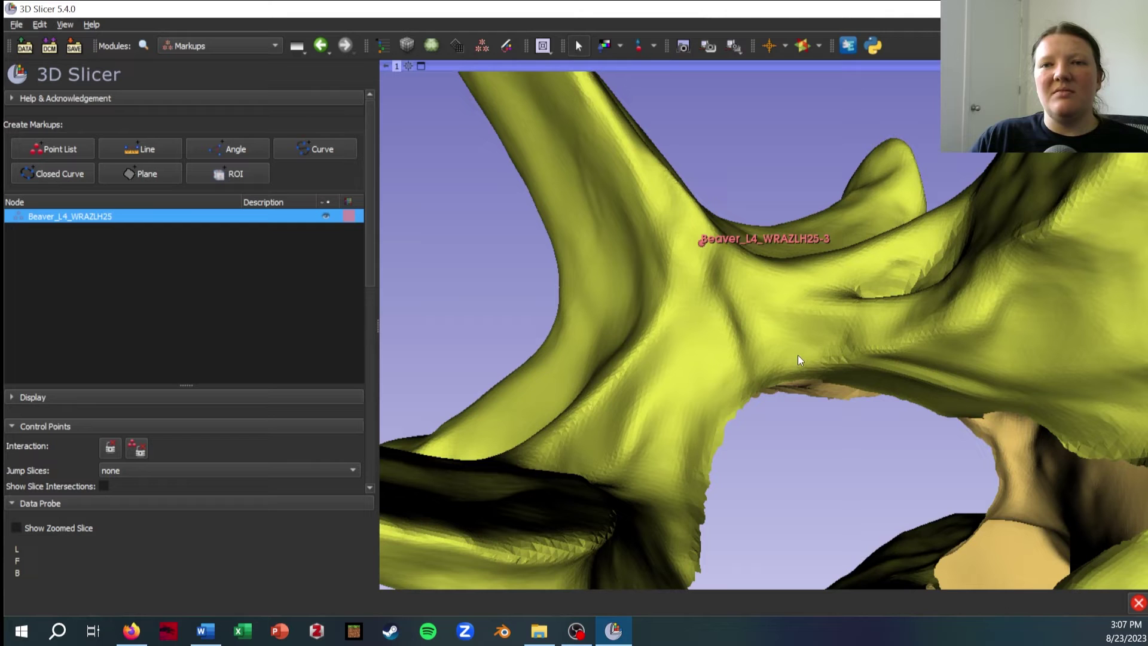
Drag landmark -3 along the bone to R -2.391, A 48.790, S 8.740
scroll(805, 281, "down", 8)
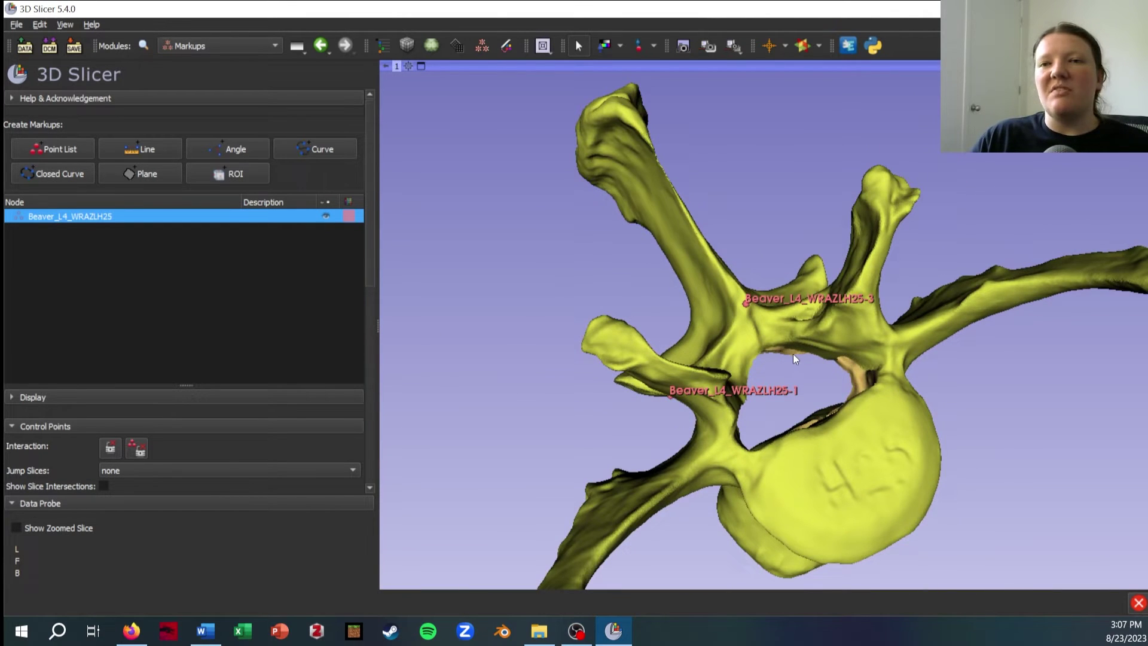
scroll(803, 355, "up", 8)
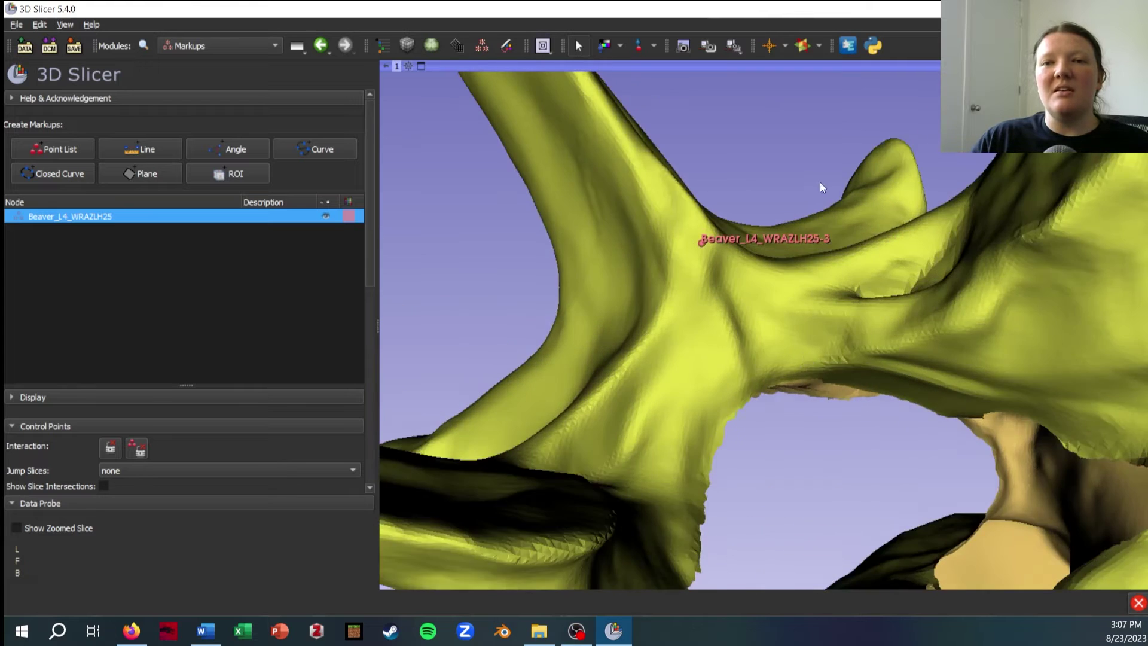
scroll(789, 269, "down", 4)
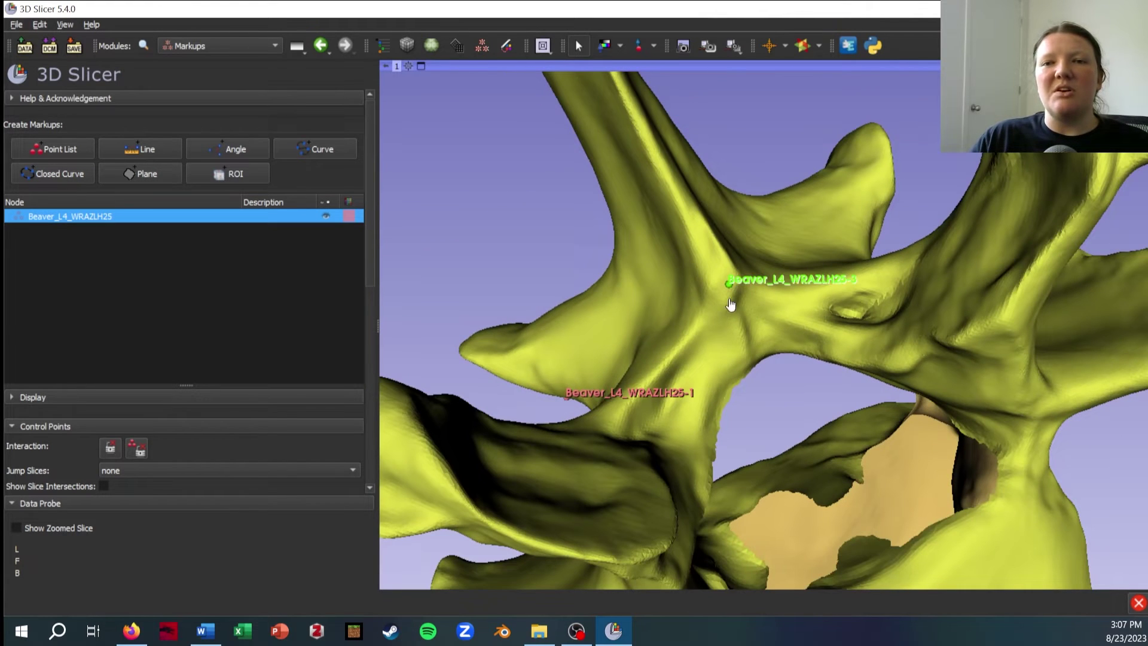
left_click_drag(735, 305, 575, 317)
left_click_drag(808, 273, 867, 323)
scroll(188, 284, "down", 4)
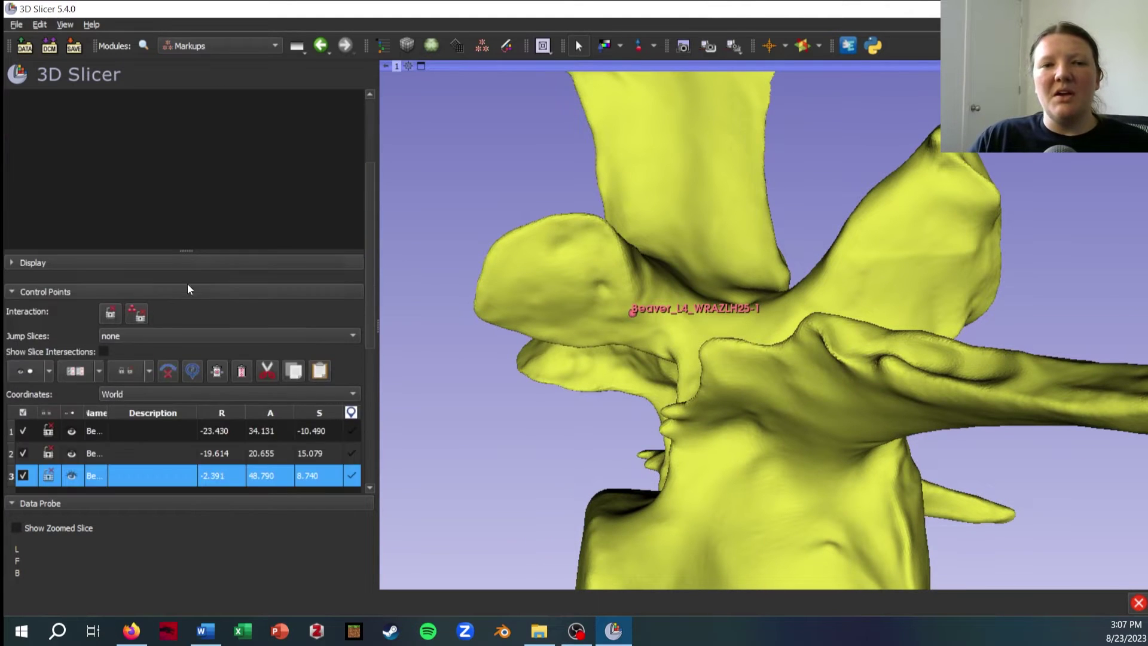
scroll(190, 281, "down", 3)
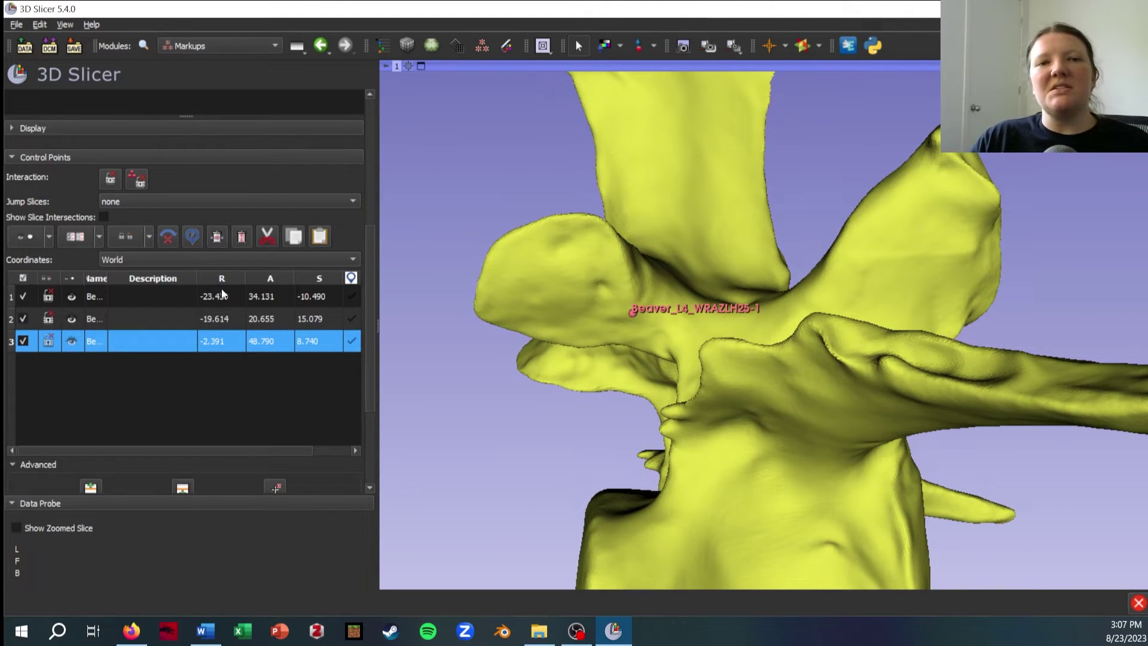
scroll(137, 329, "up", 1)
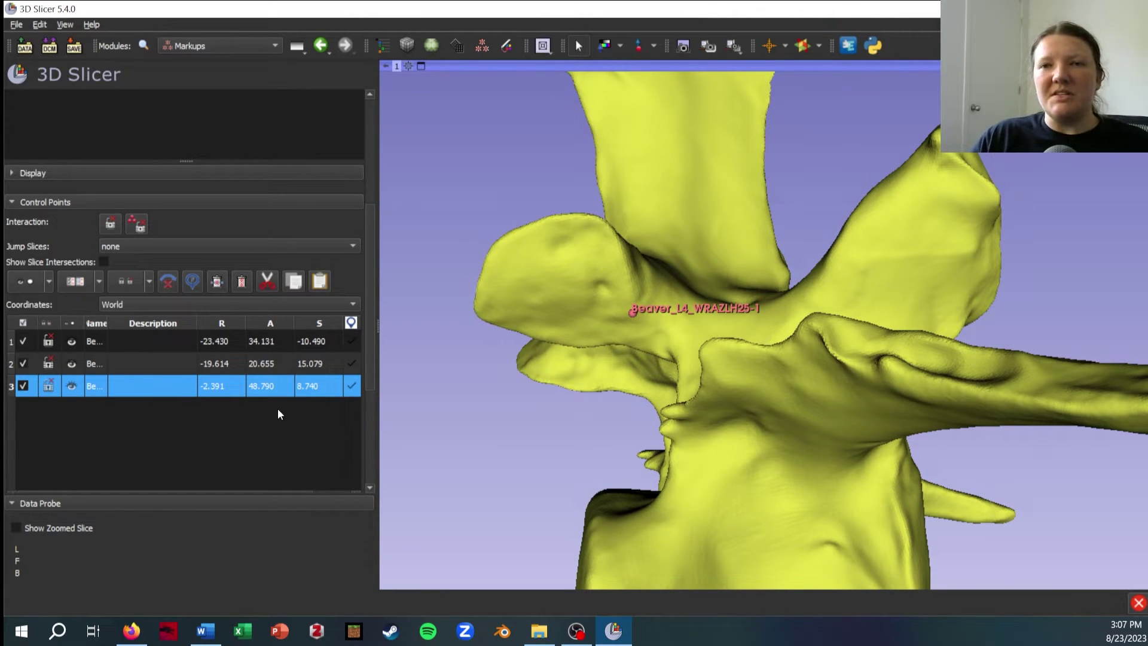
left_click_drag(551, 338, 741, 274)
left_click_drag(711, 176, 1017, 293)
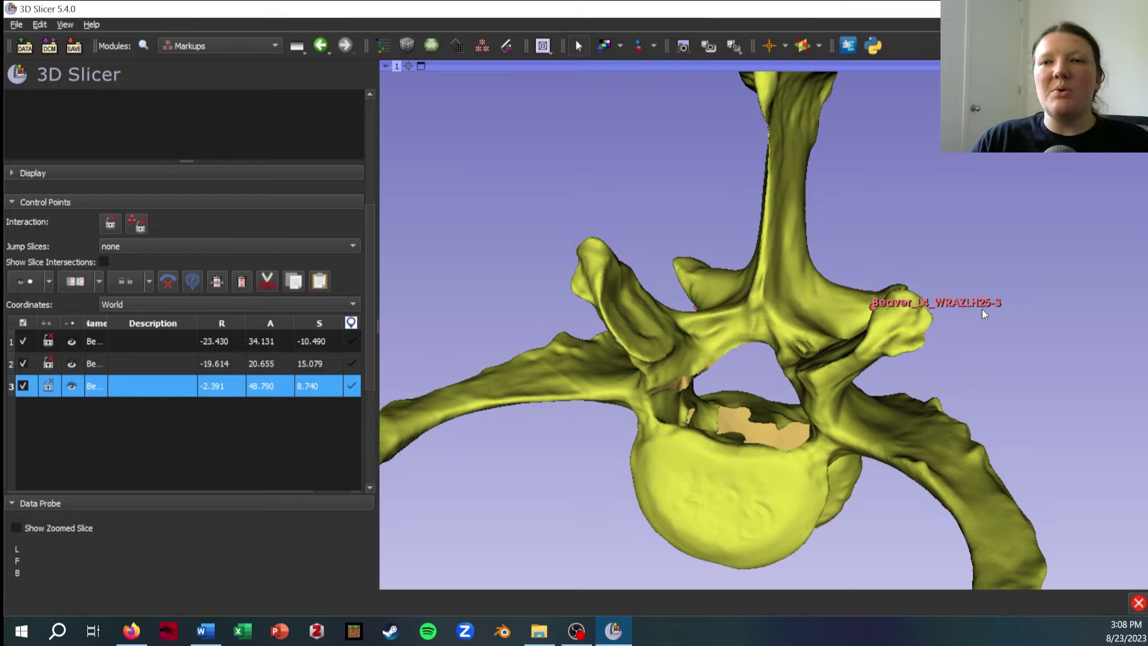
Place landmark 4 on the upper edge of the vertebral body
scroll(845, 252, "down", 3)
left_click_drag(877, 196, 615, 92)
scroll(844, 296, "up", 5)
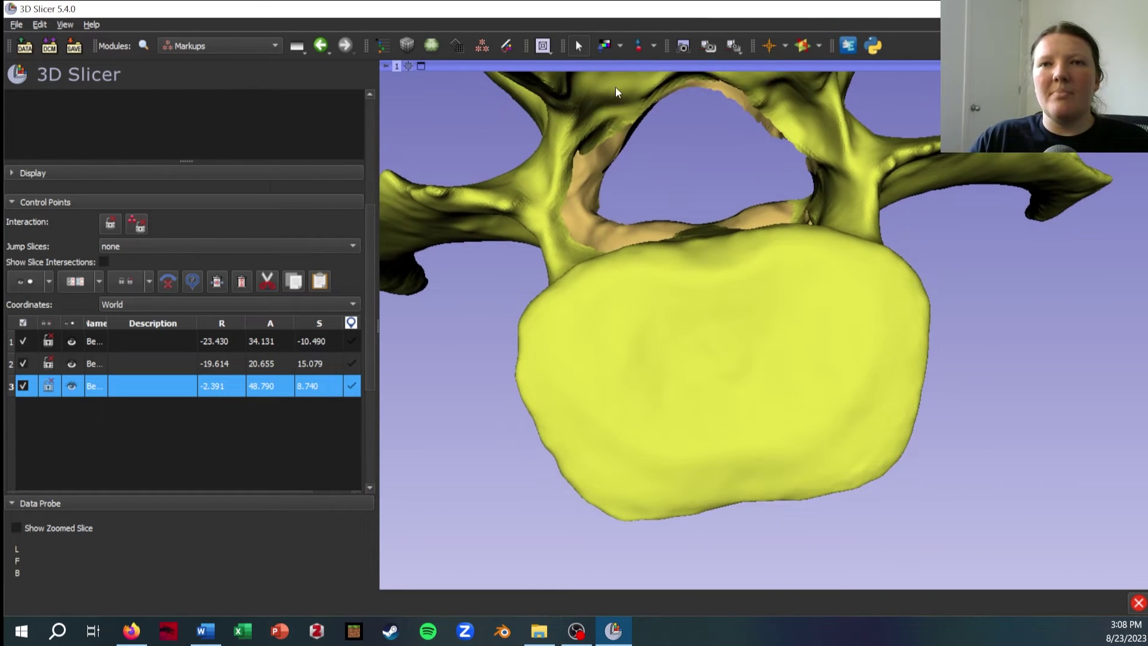
left_click(640, 47)
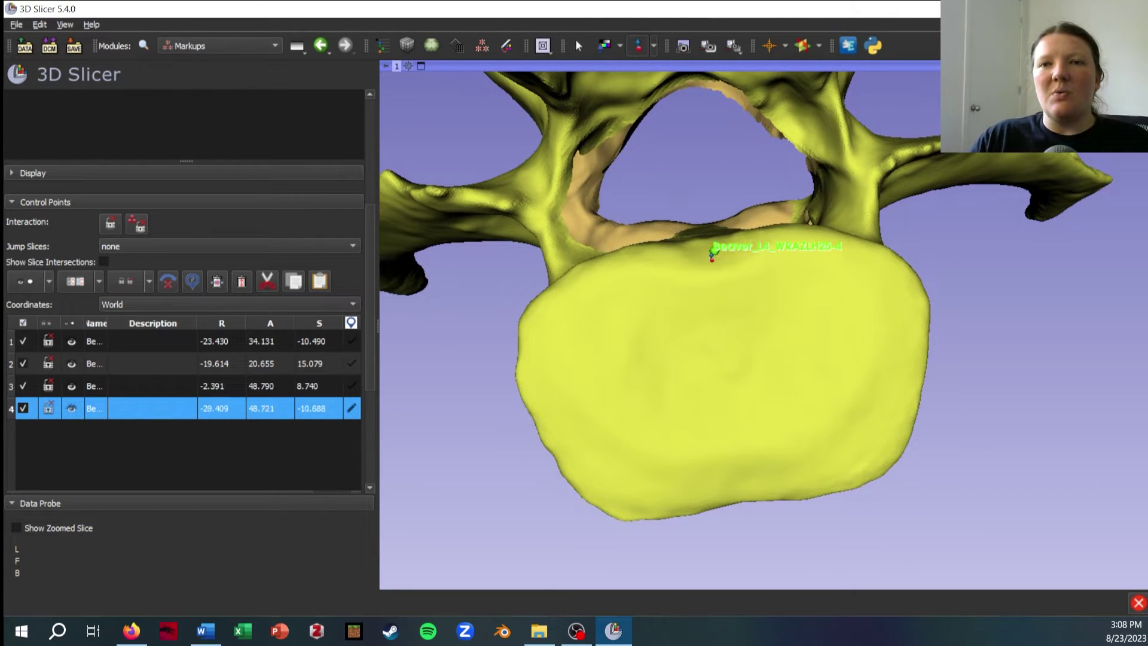
left_click(749, 294)
Place landmark 5 on the body's lower edge and refine it to R -28.481, A 48.055, S -11.339
mouse_move(756, 399)
left_mouse_down()
mouse_move(680, 350)
mouse_move(744, 311)
mouse_move(690, 294)
mouse_move(693, 305)
left_mouse_up()
left_click(640, 47)
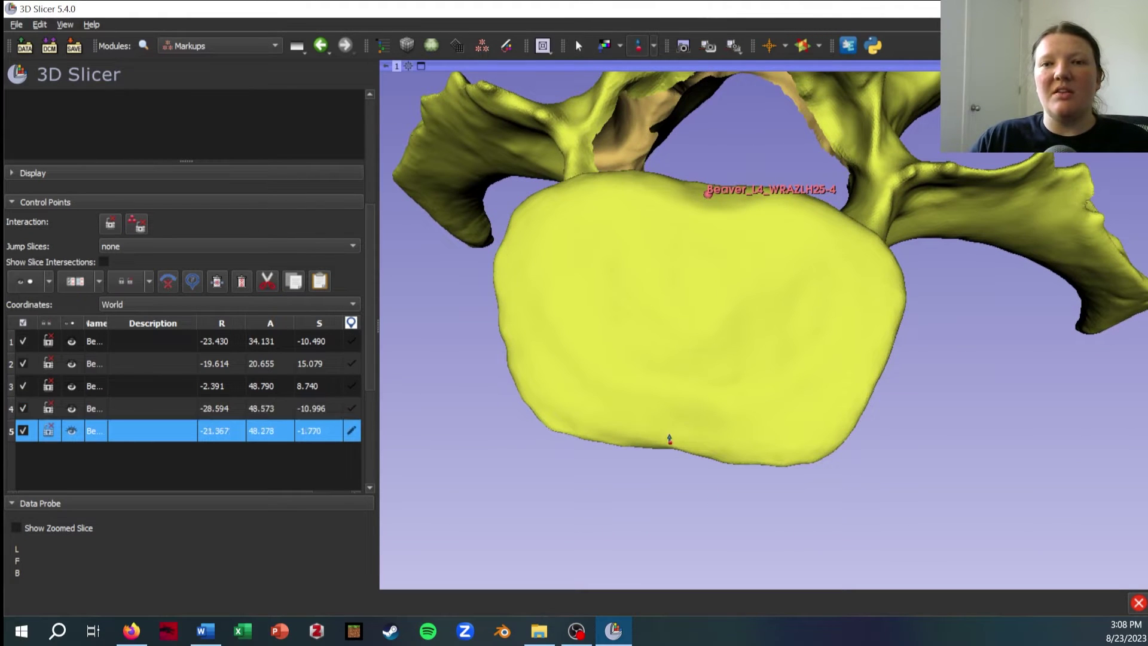
left_click(670, 440)
left_click_drag(787, 354, 846, 198)
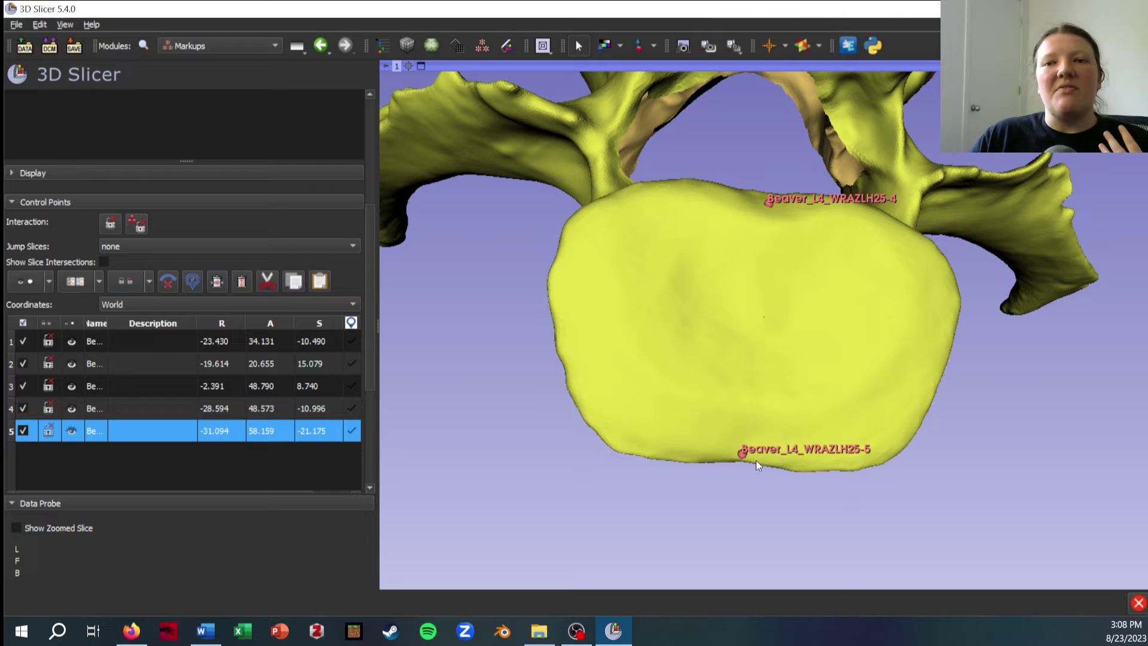
mouse_move(744, 458)
left_mouse_down()
mouse_move(804, 400)
mouse_move(810, 313)
mouse_move(793, 208)
mouse_move(745, 457)
left_mouse_up()
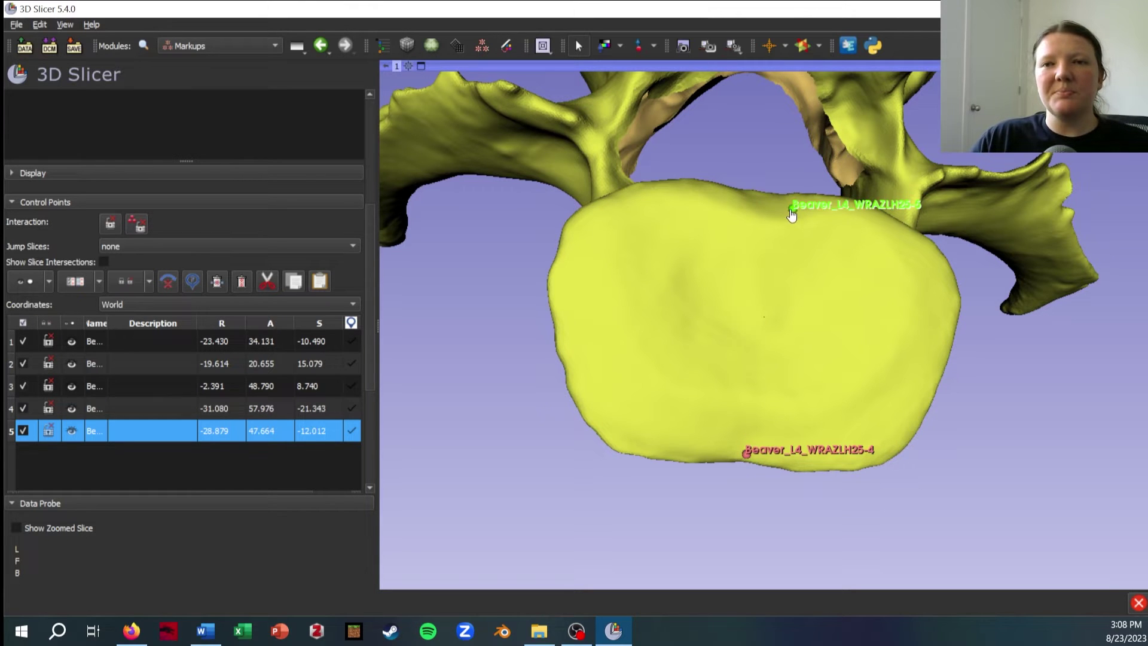
left_click(793, 208)
left_click_drag(768, 207, 700, 270)
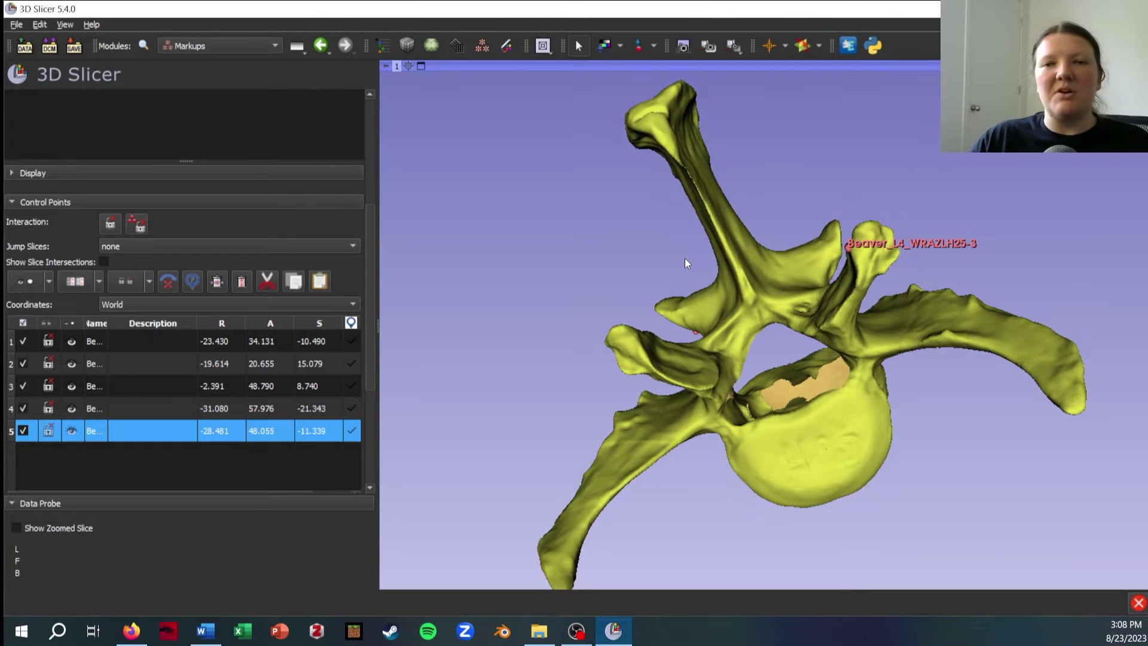
left_click_drag(684, 257, 852, 258)
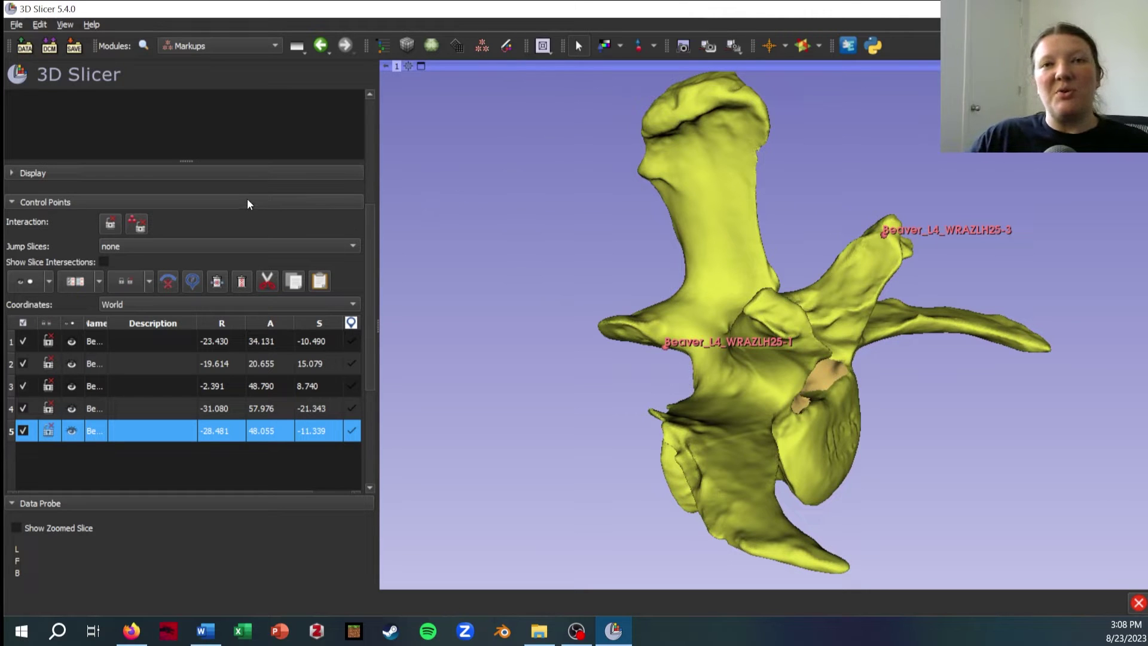
scroll(275, 206, "down", 5)
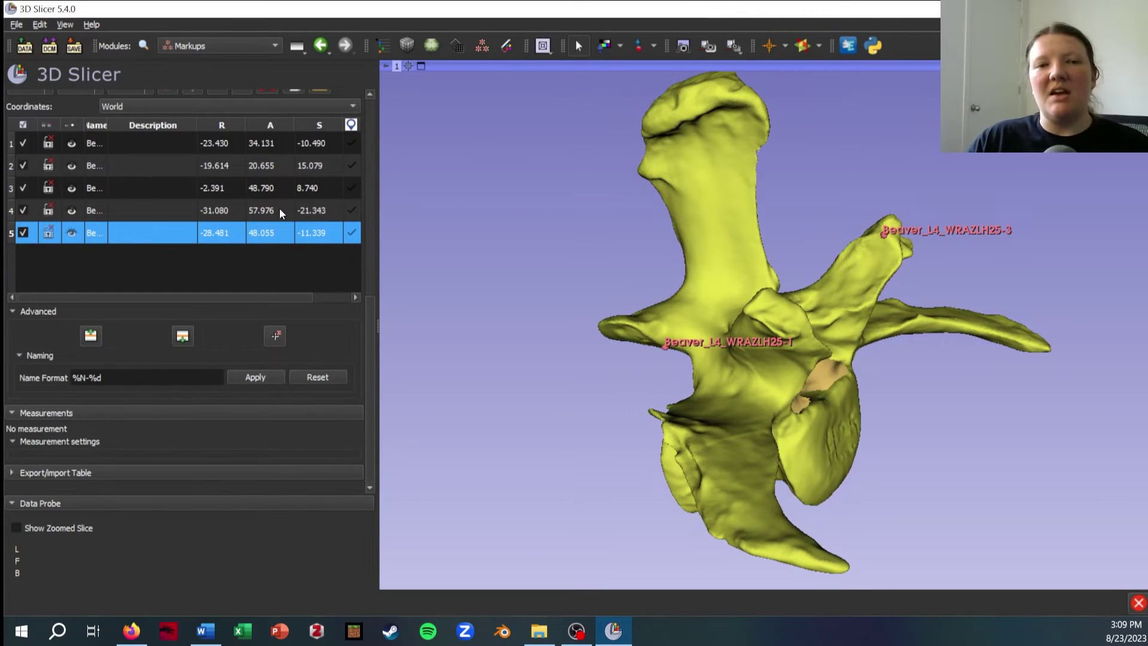
scroll(279, 211, "up", 6)
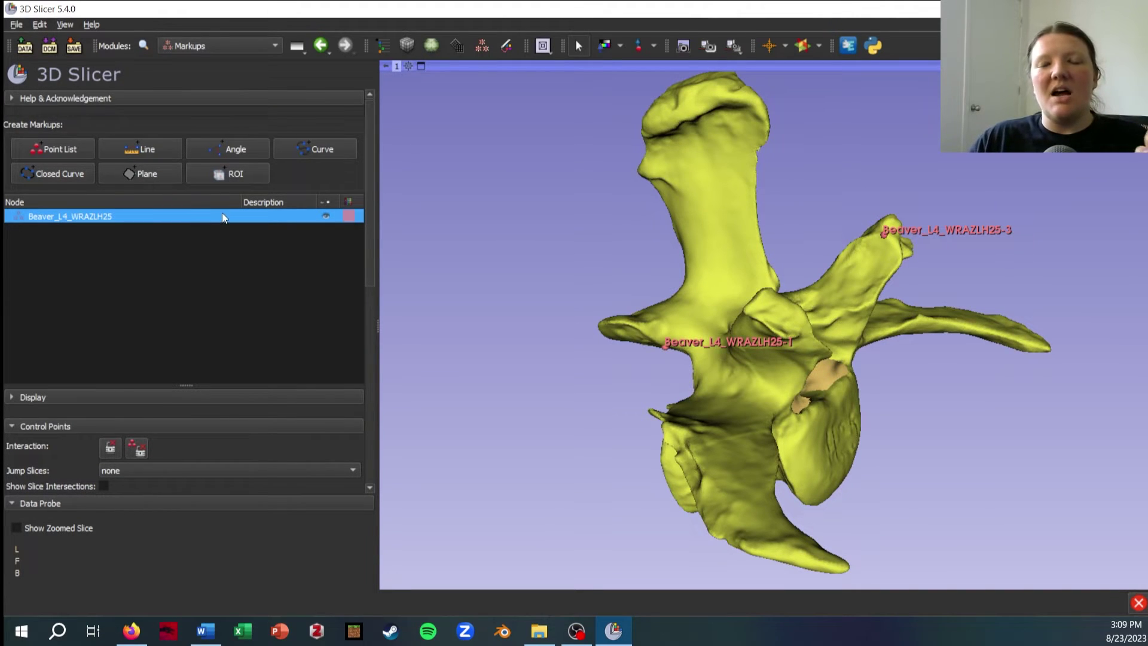
Draw line L_1 from the top to the bottom edge of the vertebral body, reading 13.08 mm
left_click(142, 148)
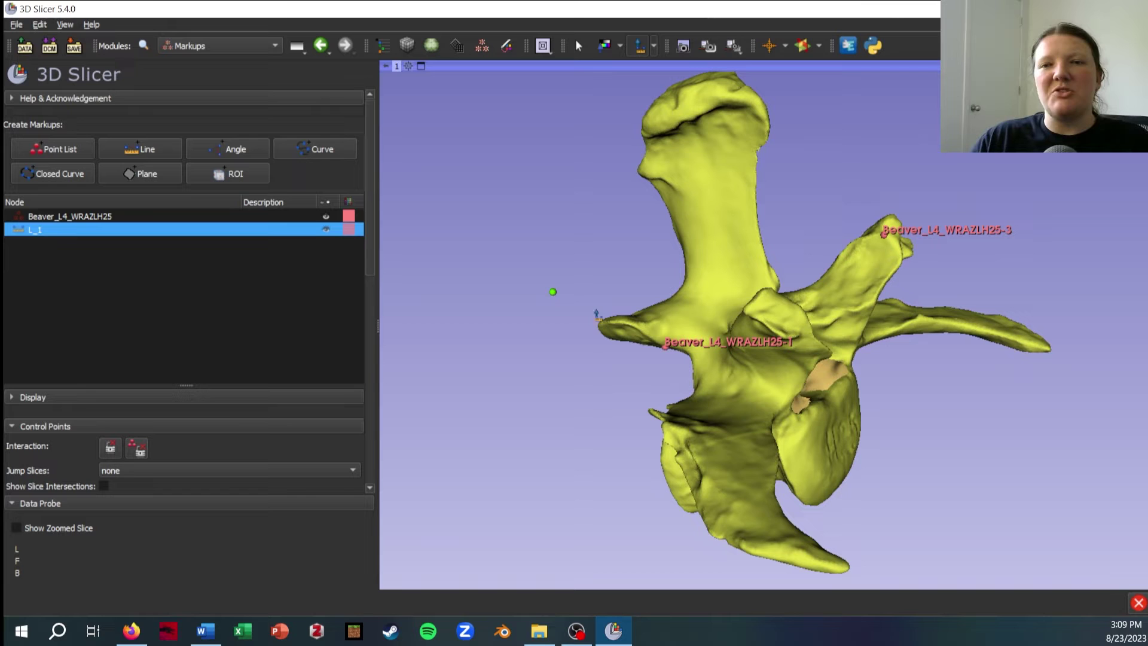
right_click(942, 412)
left_click_drag(941, 413, 851, 364)
scroll(851, 363, "up", 5)
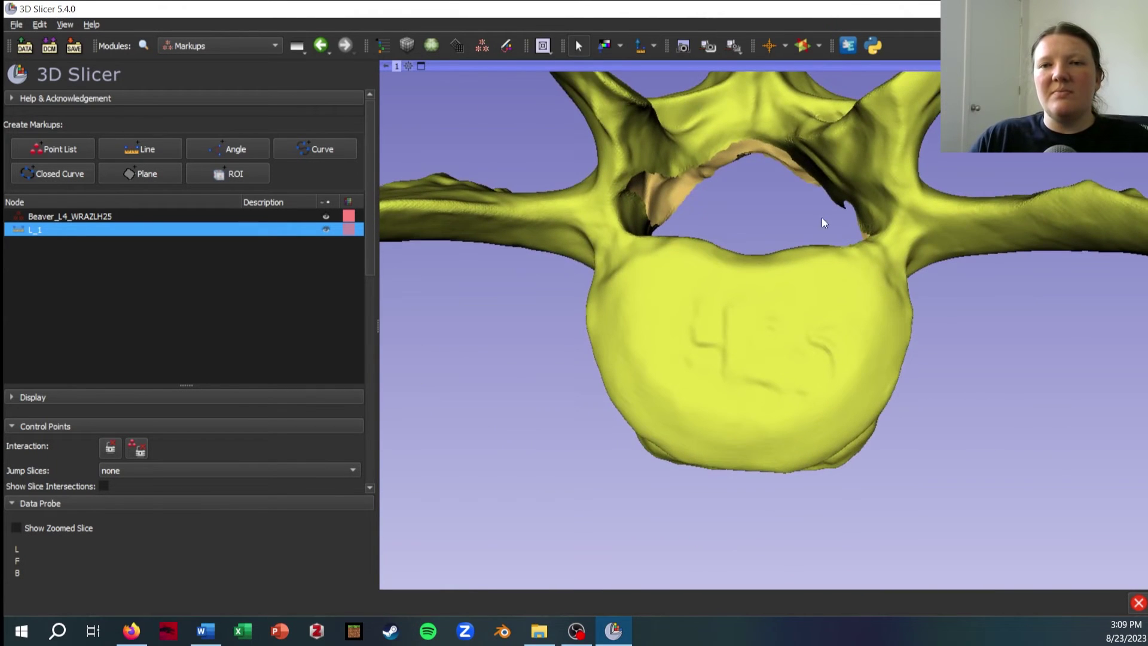
left_click(640, 46)
left_click(747, 260)
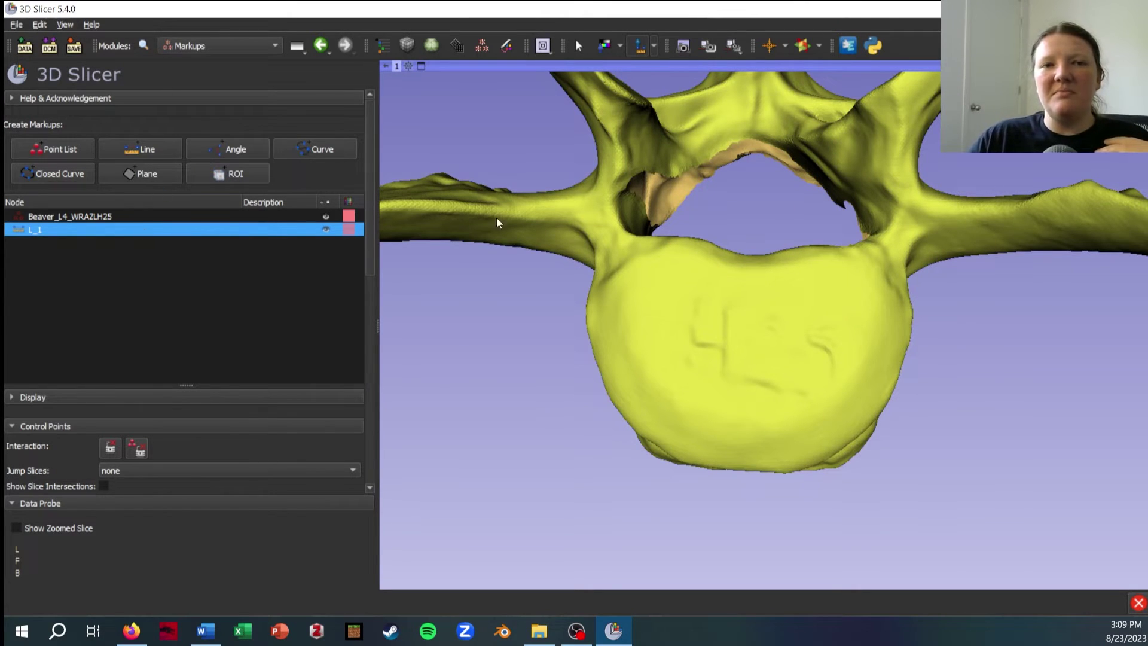
left_click(752, 262)
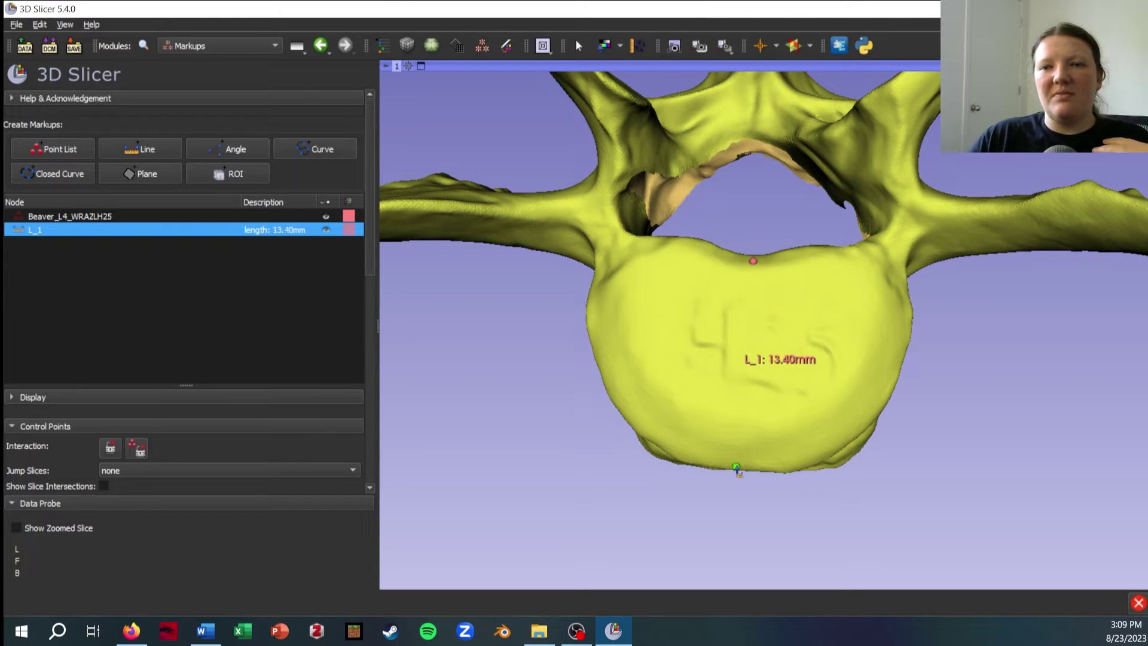
left_click(737, 467)
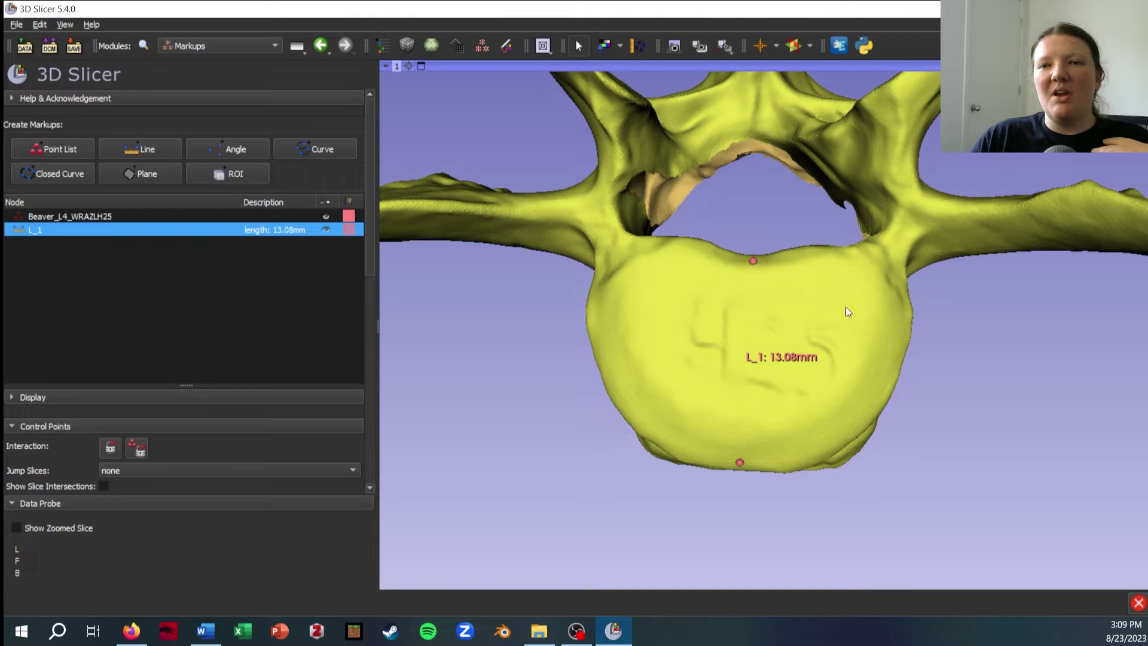
left_click_drag(845, 306, 825, 380)
scroll(824, 381, "up", 3)
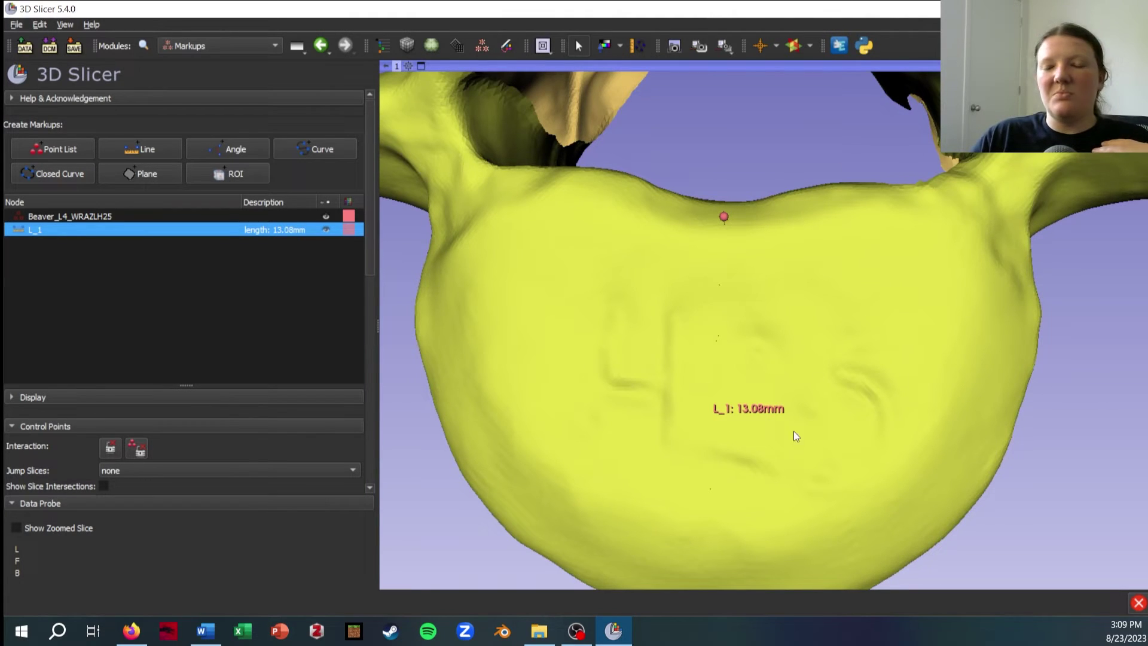
Raise the L_1 label's text size from 3% to 11% in its Display settings
left_click(200, 396)
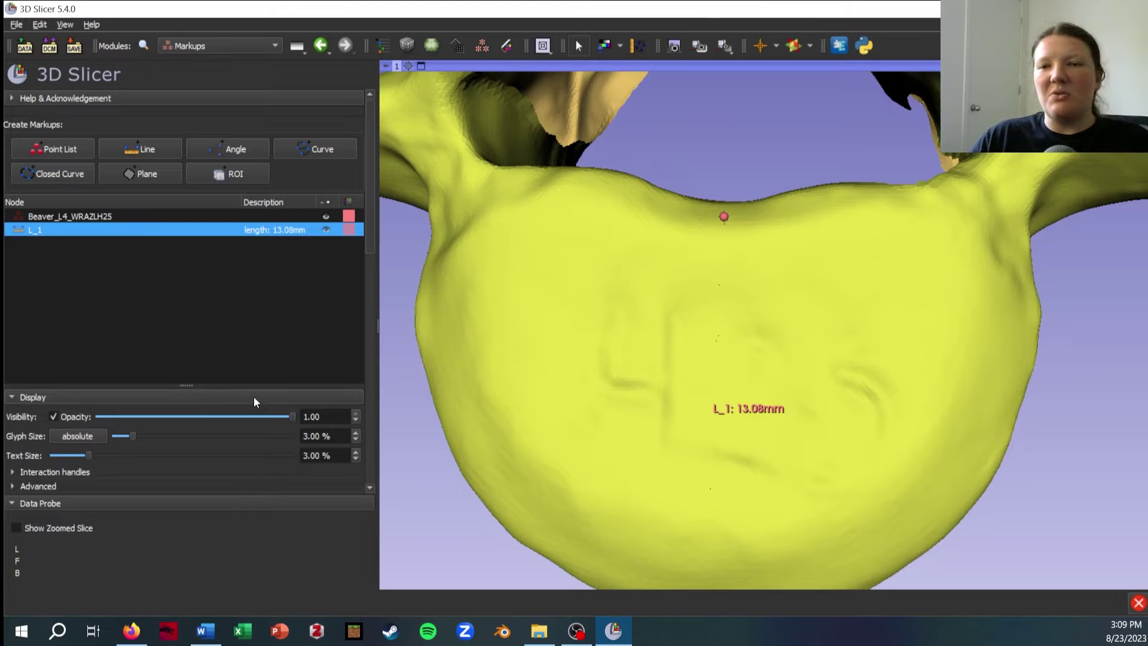
scroll(245, 385, "down", 3)
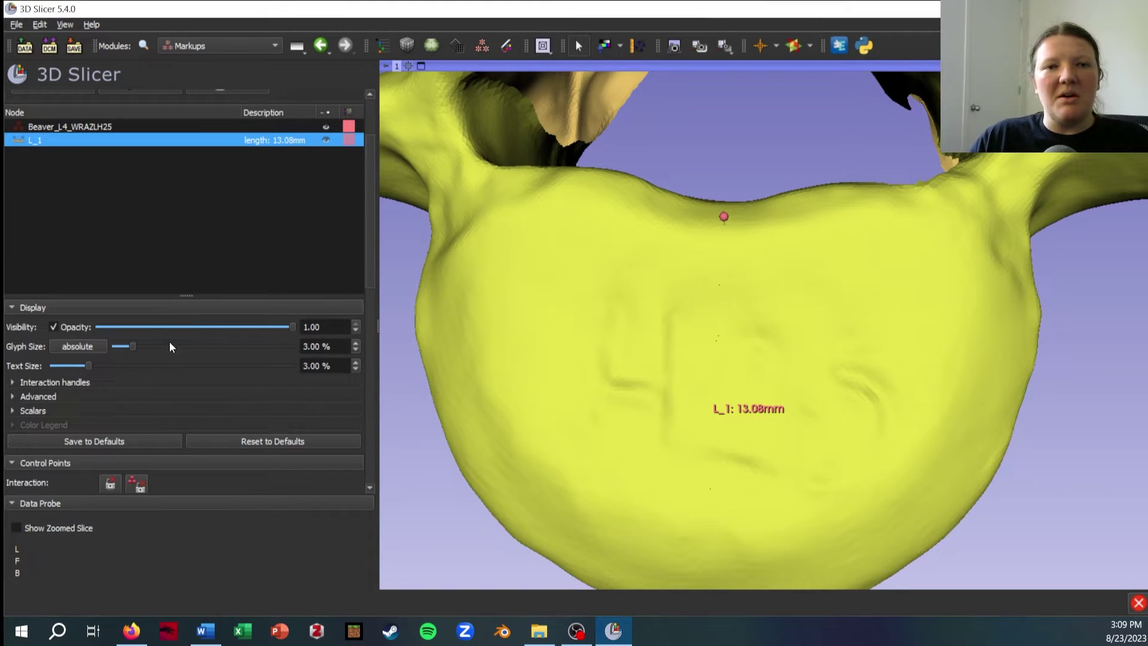
left_click_drag(87, 366, 183, 360)
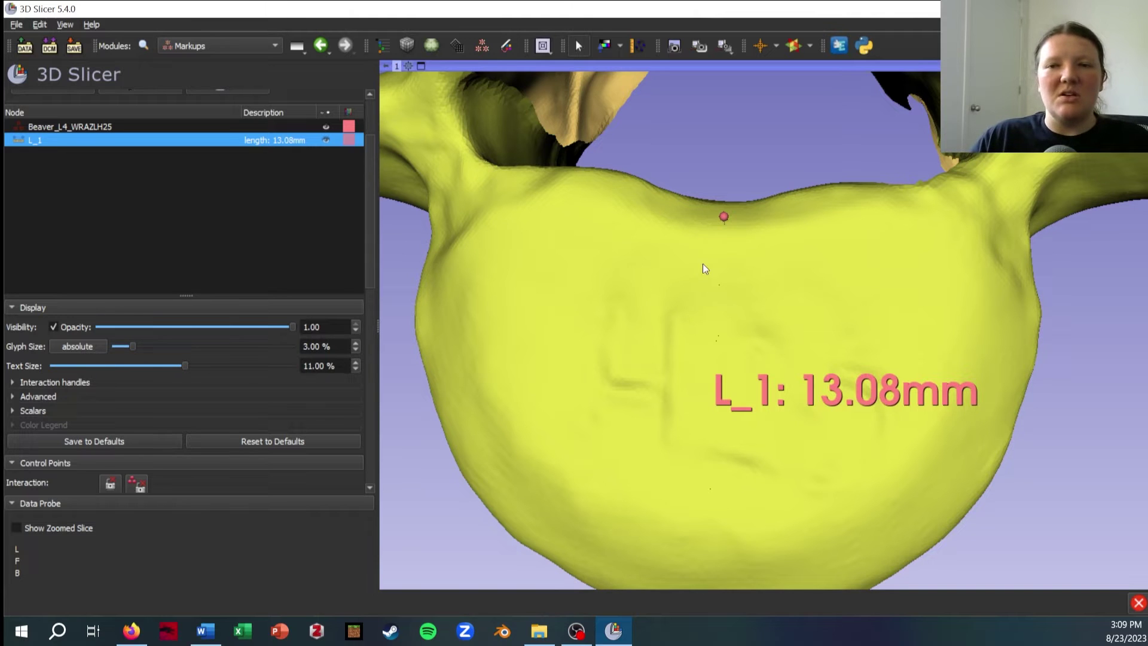
left_click_drag(769, 231, 716, 263)
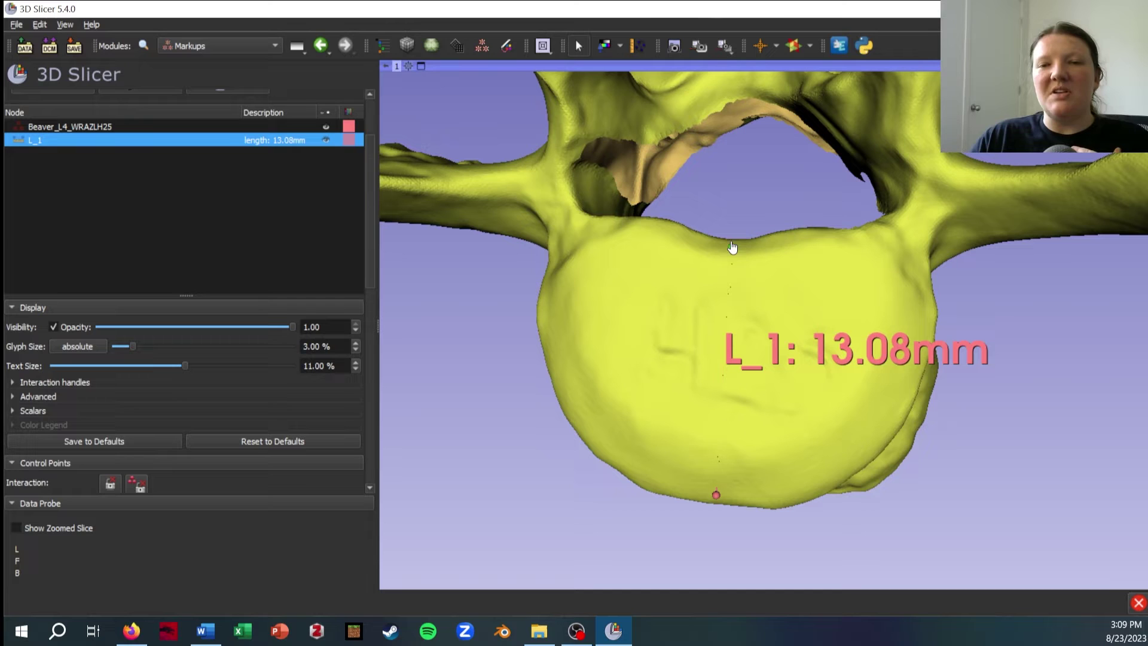
left_click(731, 247)
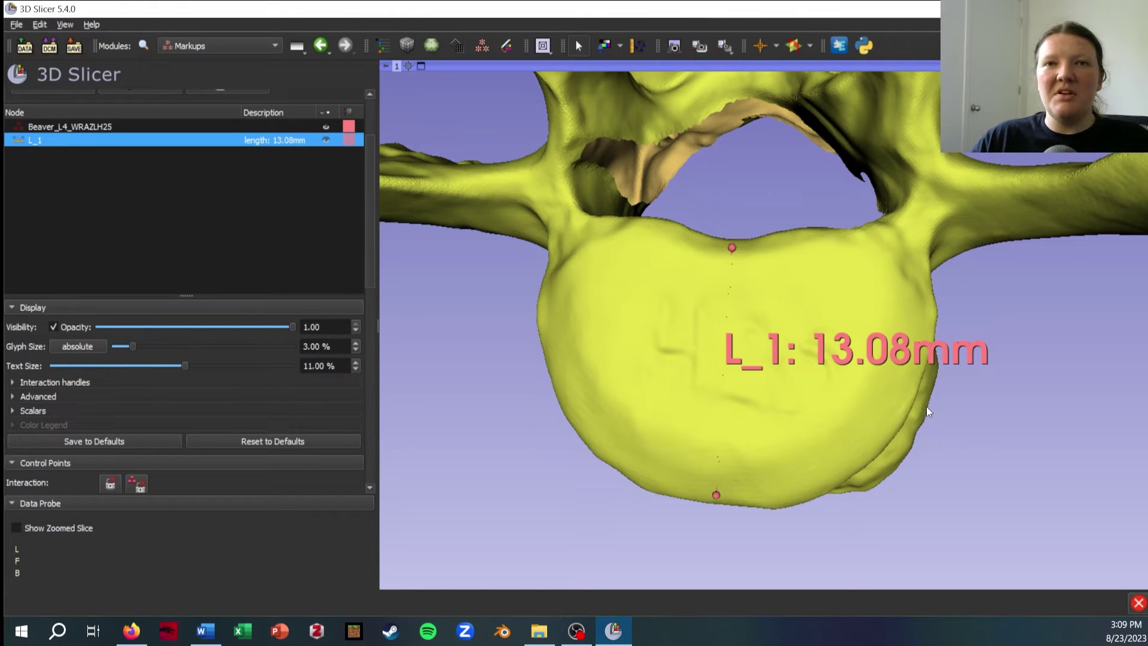
Rotate the vertebra to inspect the 13.08 mm L_1 line from several angles
left_click_drag(805, 260, 721, 242)
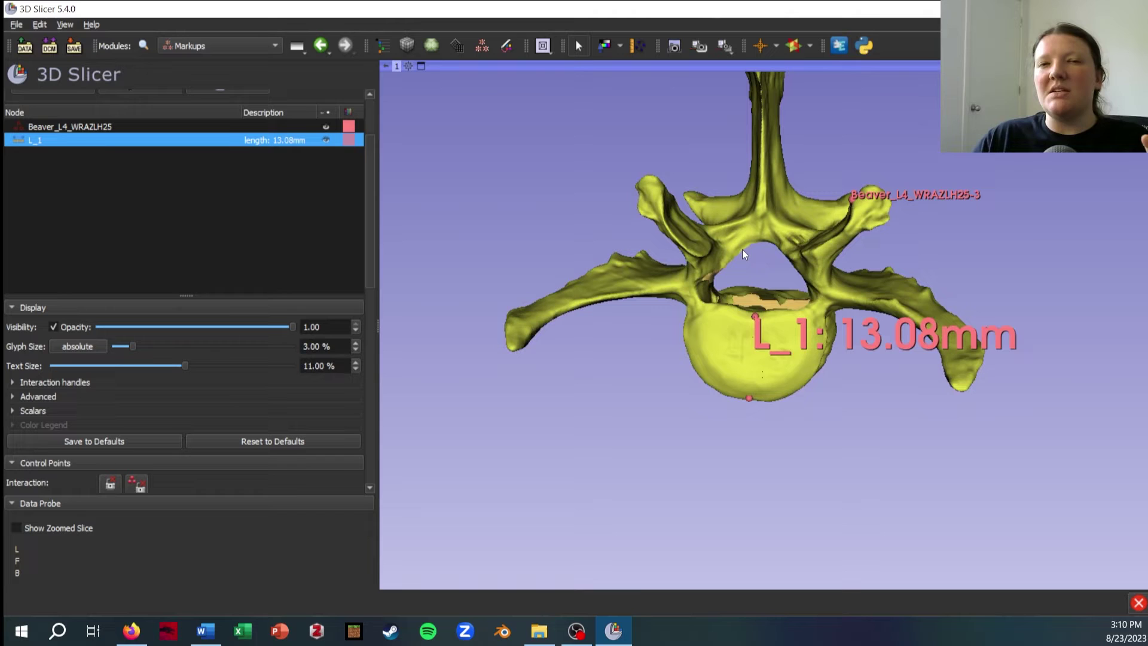
scroll(797, 371, "up", 6)
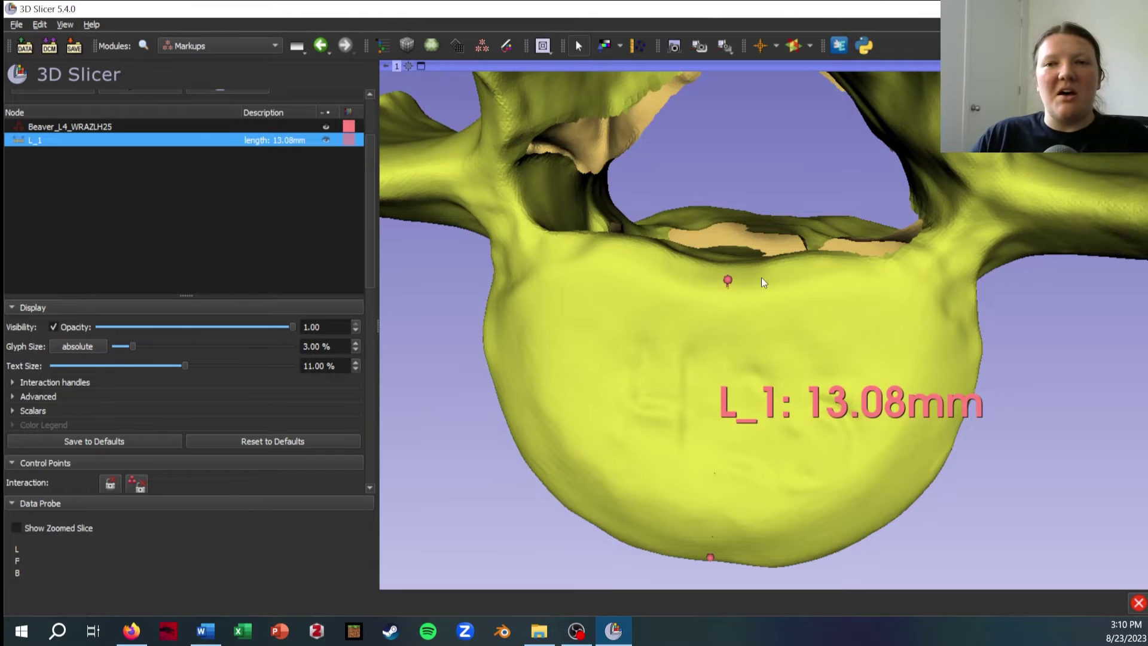
left_click_drag(762, 277, 790, 219)
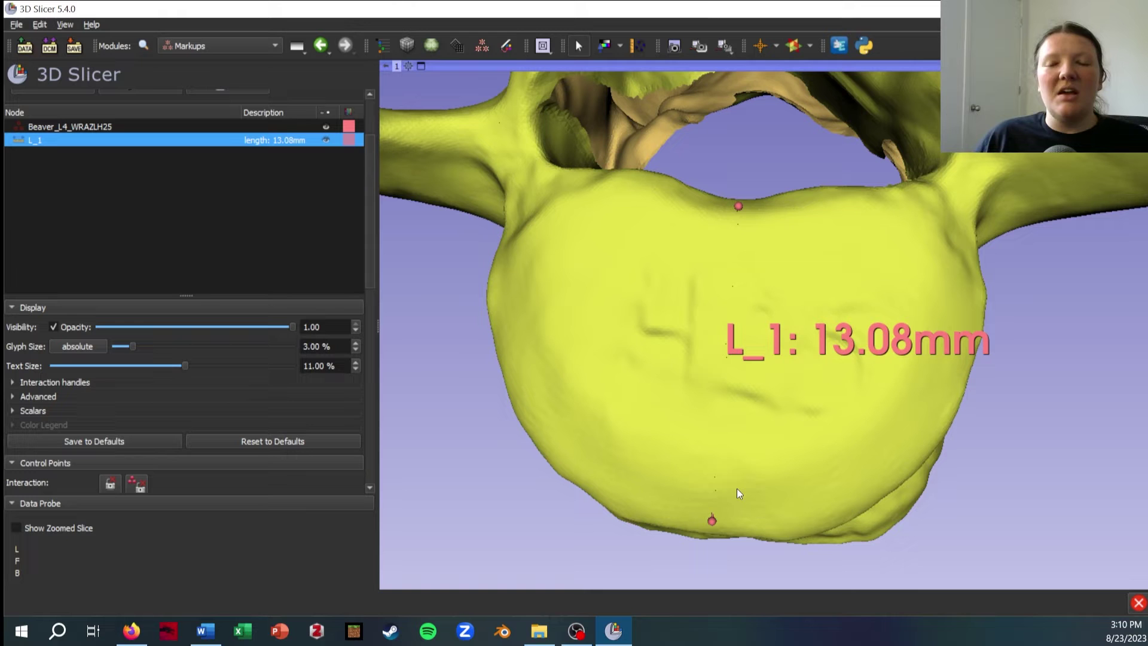
left_click_drag(629, 399, 823, 213)
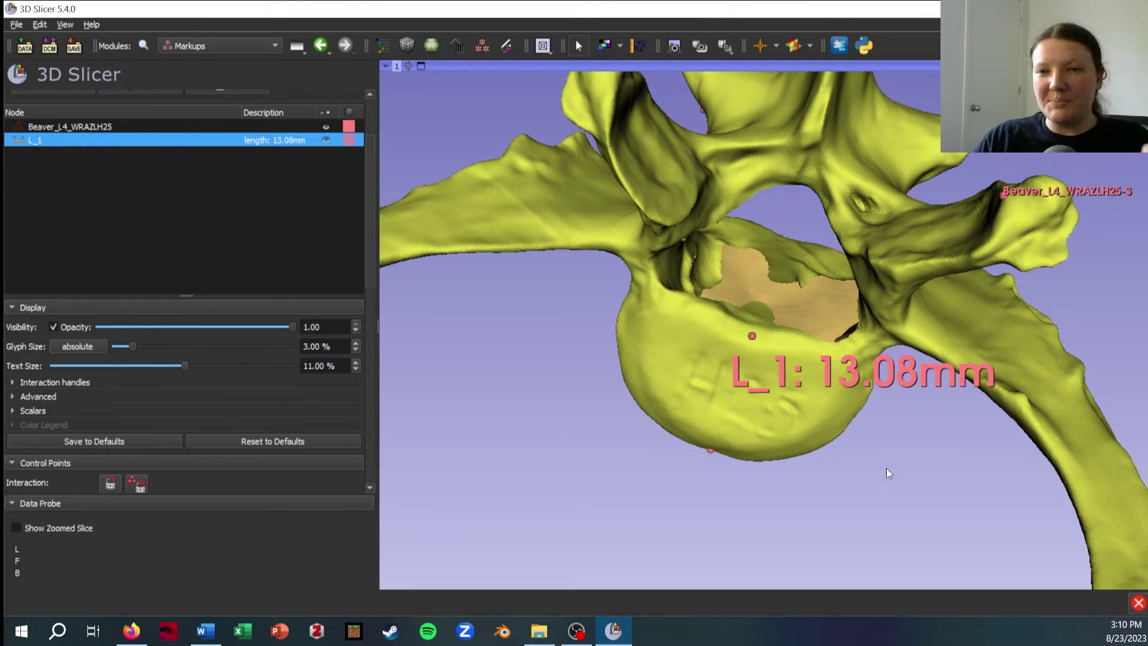
left_click_drag(873, 449, 927, 405)
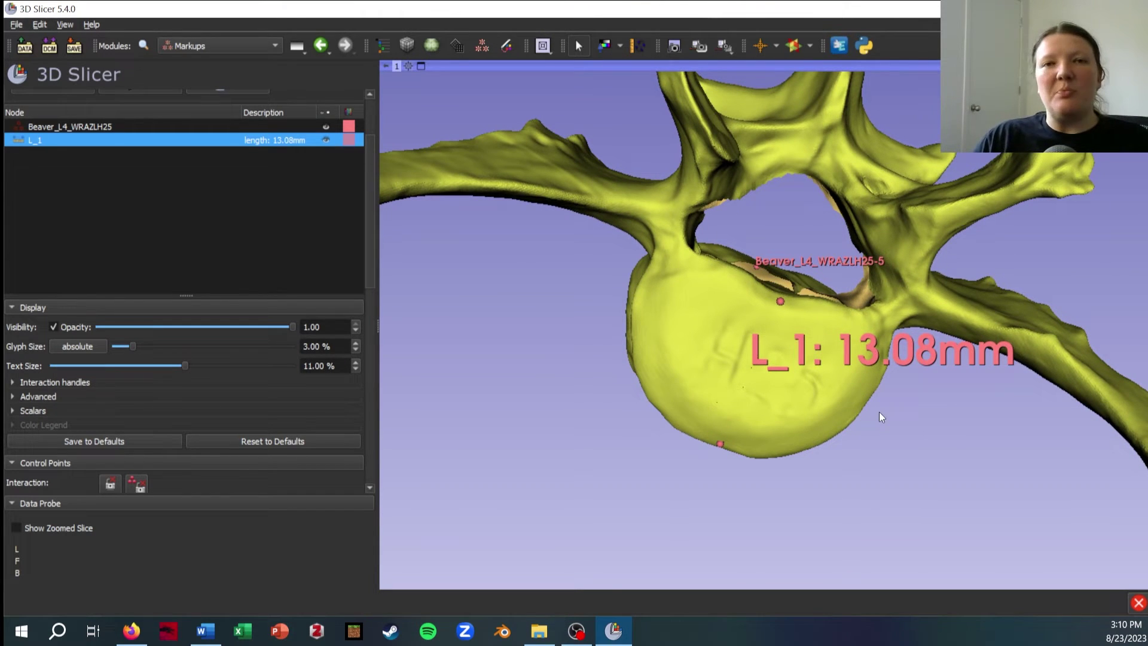
left_click_drag(879, 411, 837, 387)
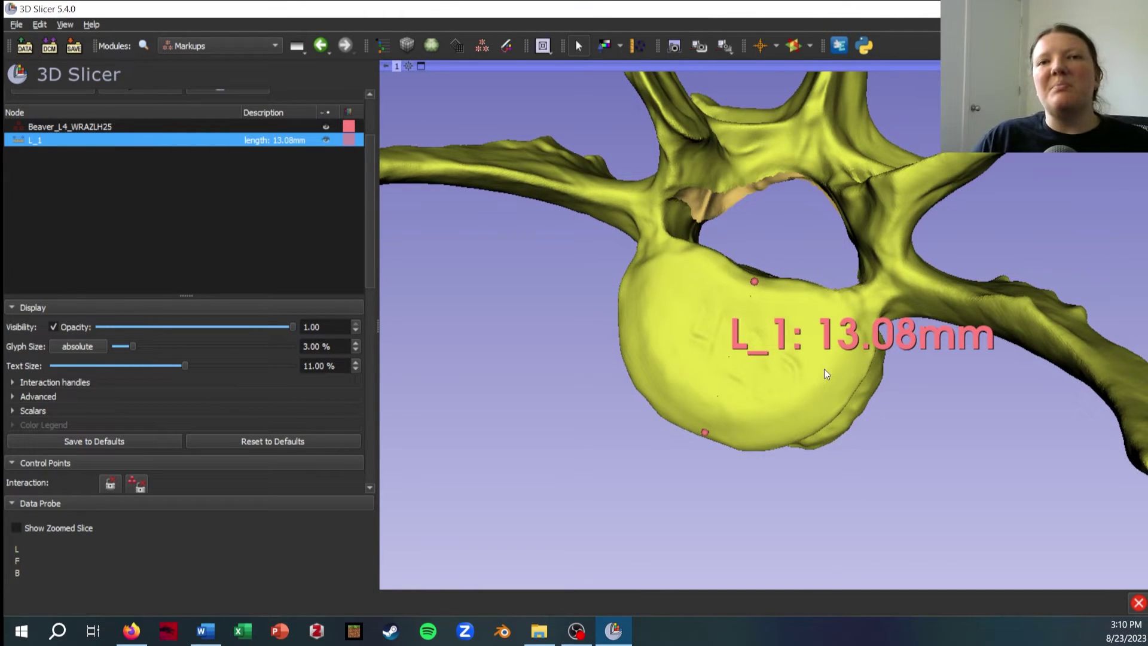
left_click_drag(824, 368, 597, 251)
Hide the Beaver_L4_WRAZLH25 points and the L_1 line, then face the vertebral body front-on
scroll(225, 241, "up", 3)
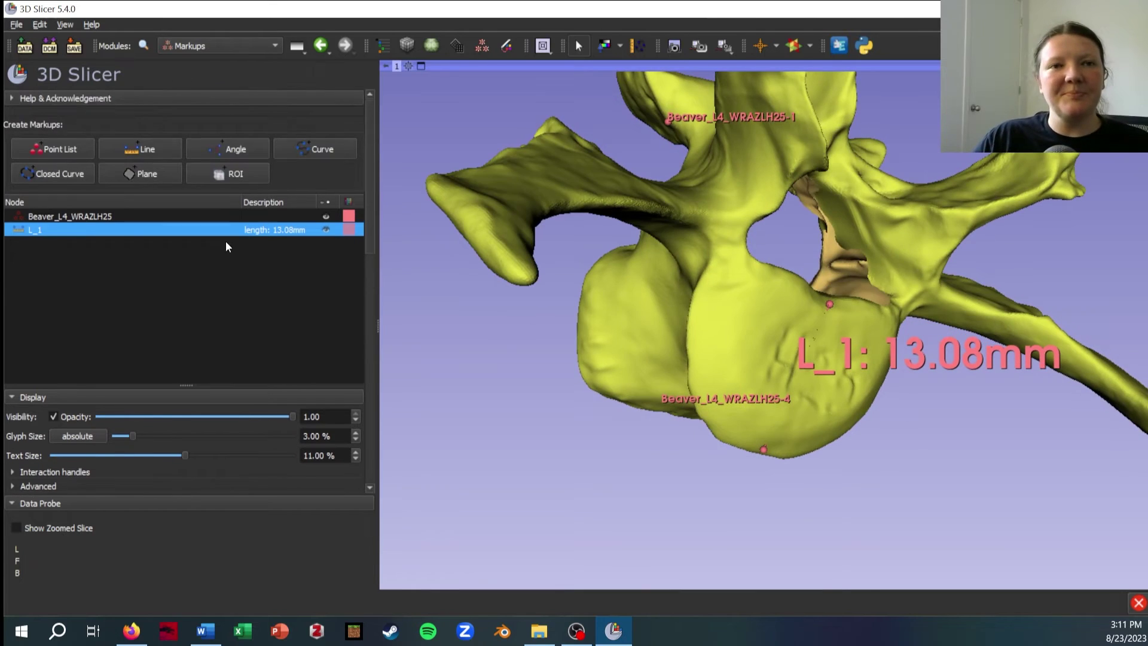
left_click_drag(727, 120, 589, 225)
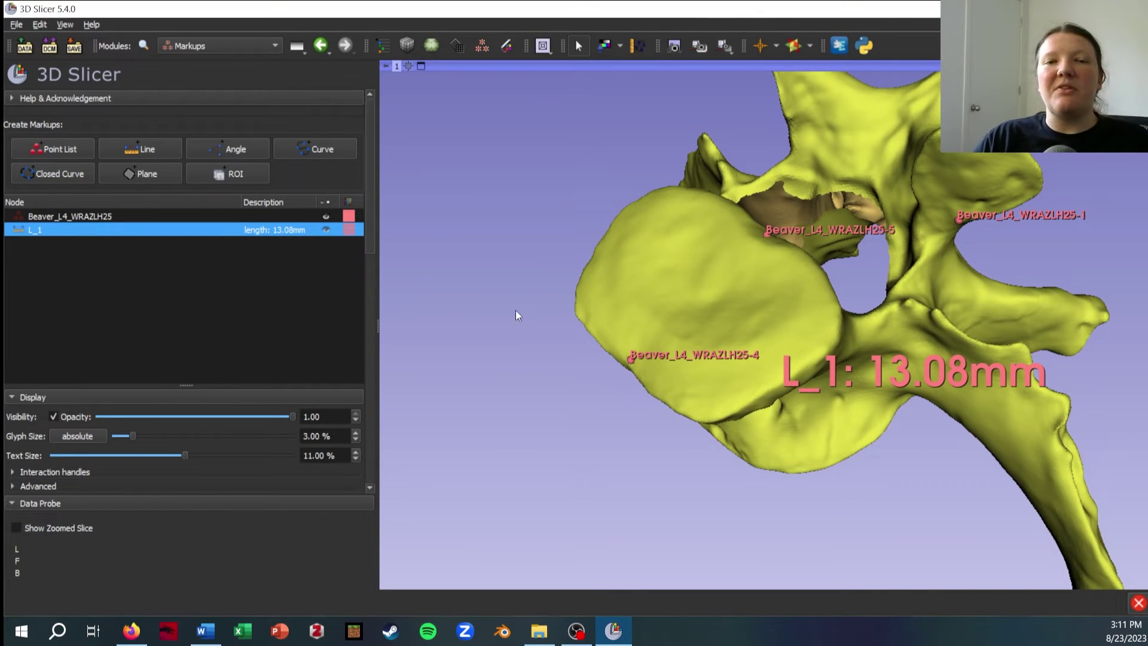
left_click(325, 216)
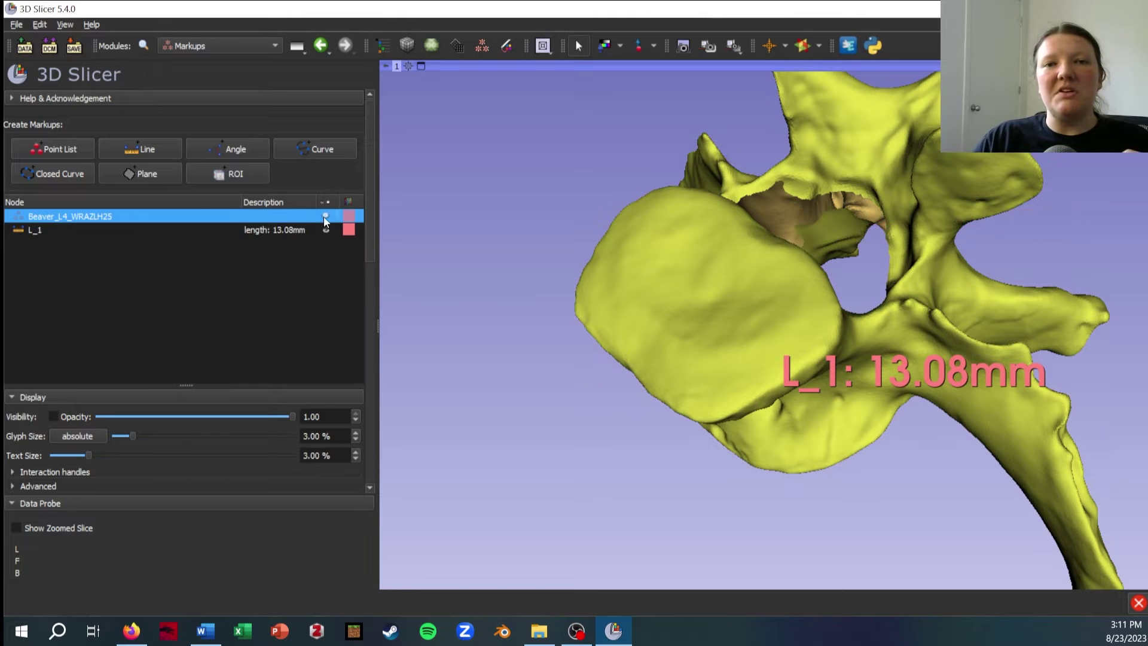
left_click(325, 229)
left_click_drag(615, 398, 353, 174)
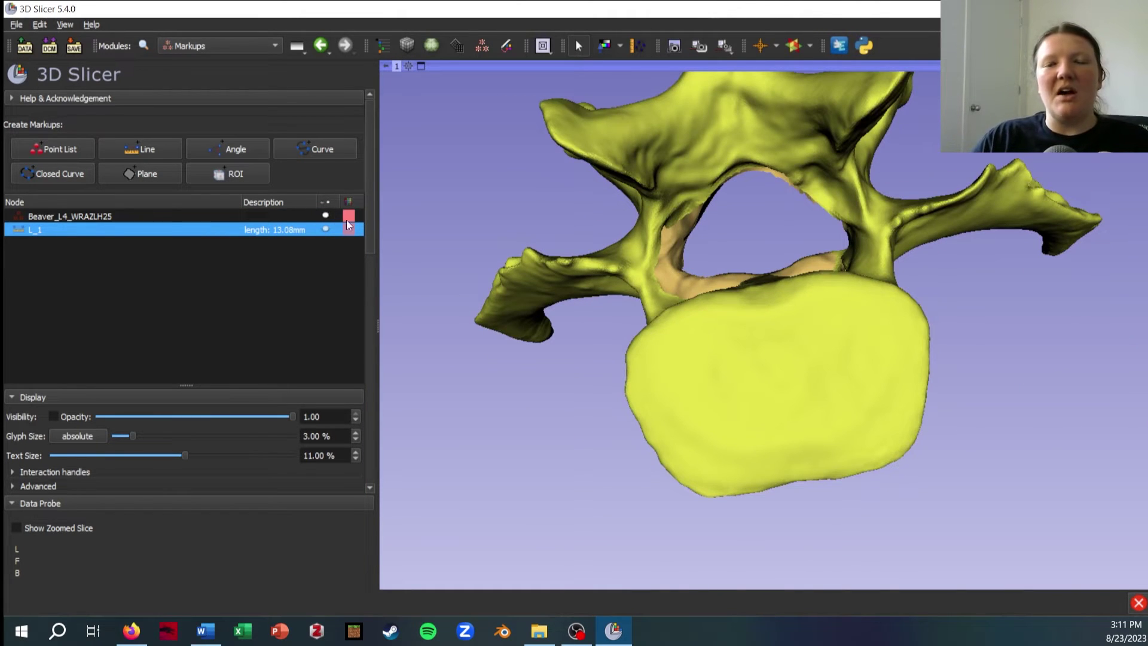
left_click_drag(663, 272, 778, 349)
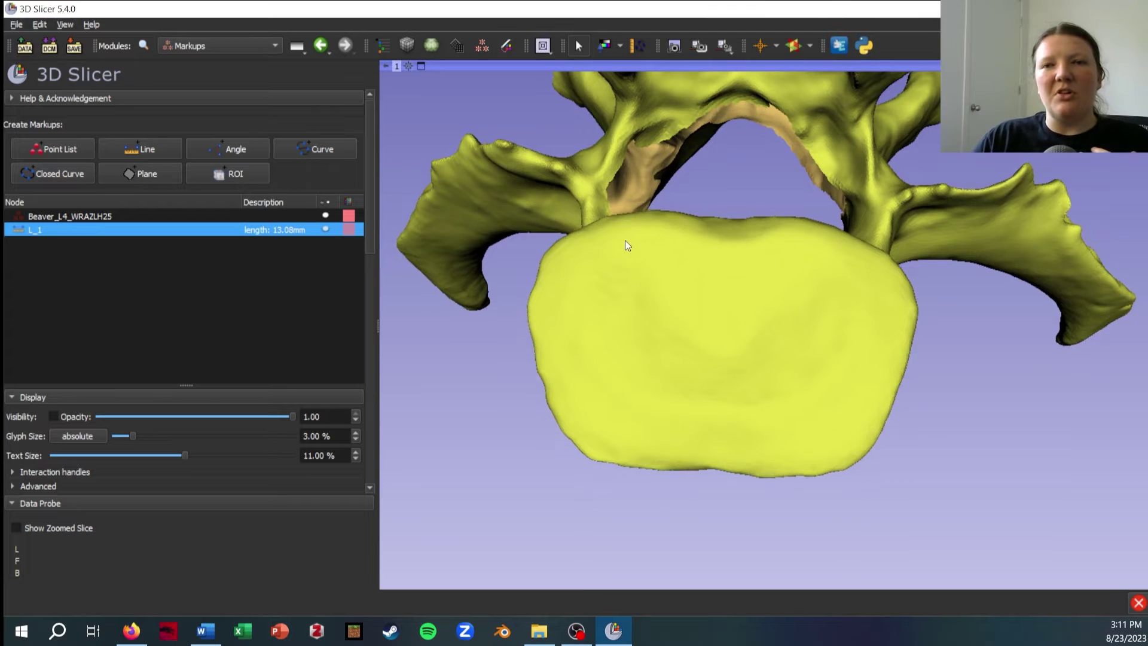
left_click_drag(625, 242, 632, 254)
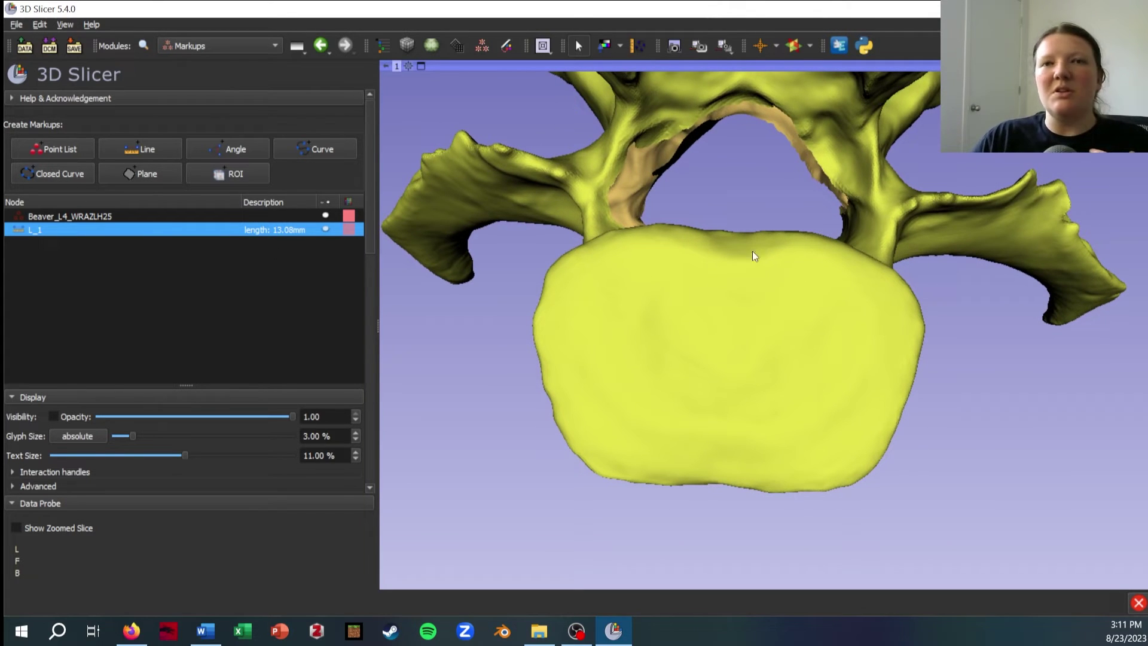
Outline the vertebral body rim with closed curve CC_1, about 63.77 mm around
left_click(52, 174)
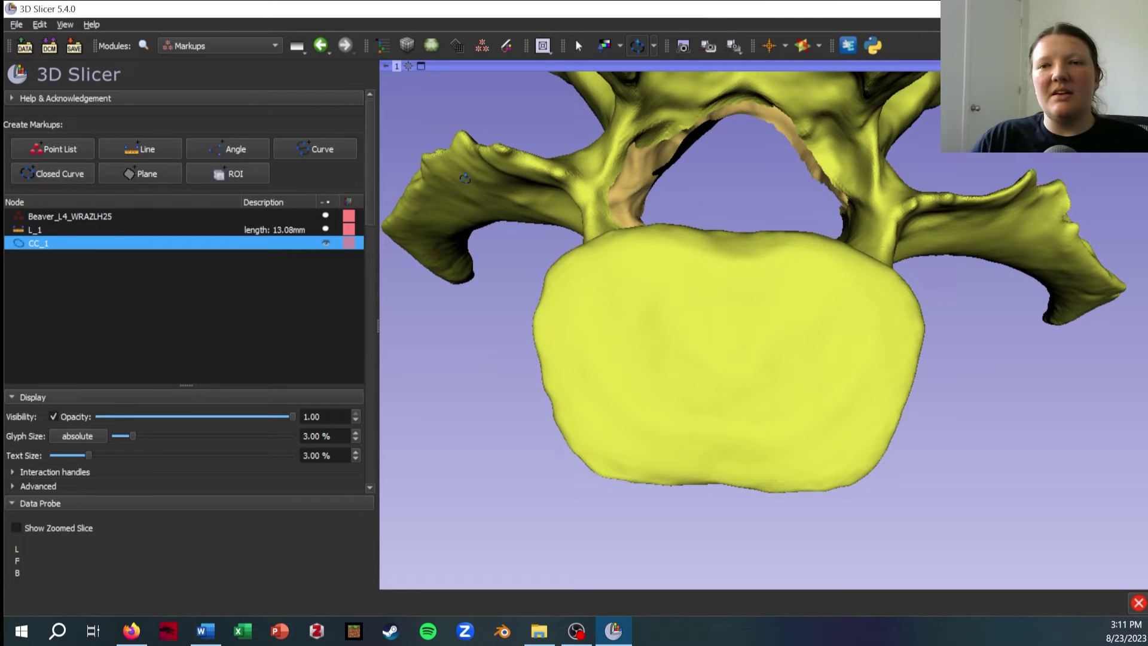
left_click(730, 238)
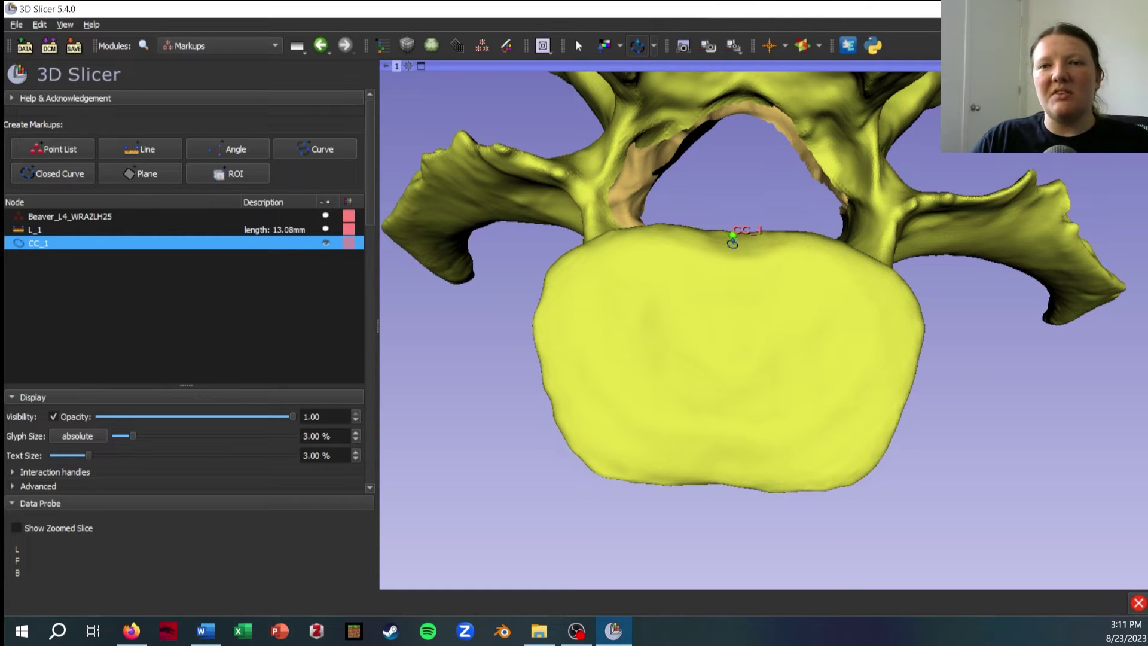
left_click(812, 241)
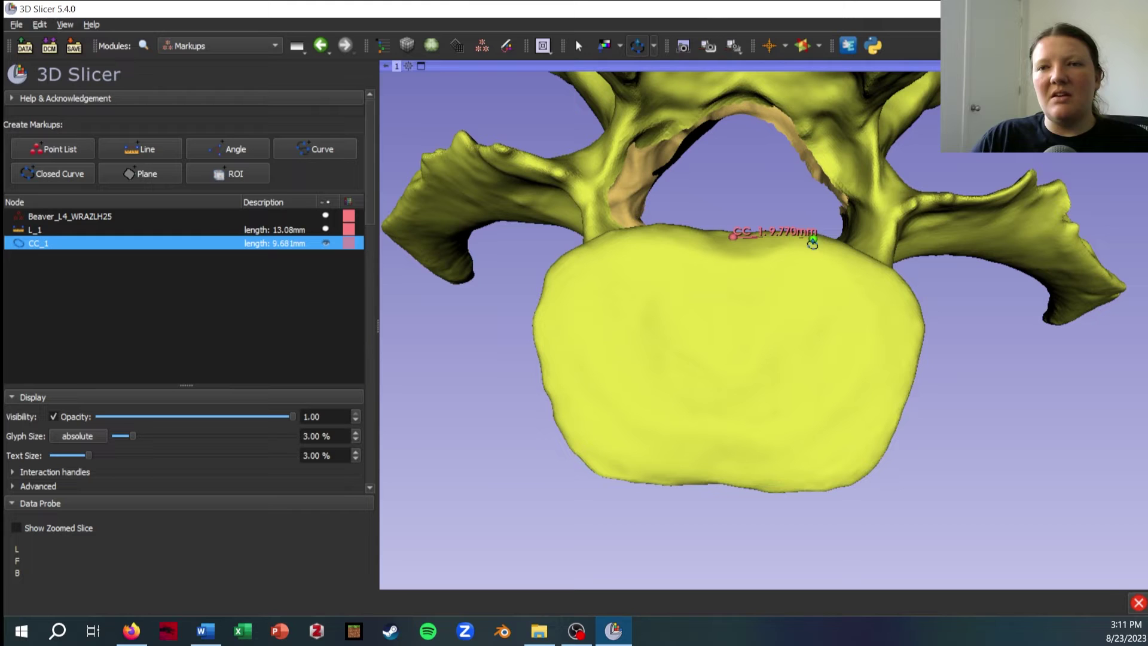
left_click(880, 272)
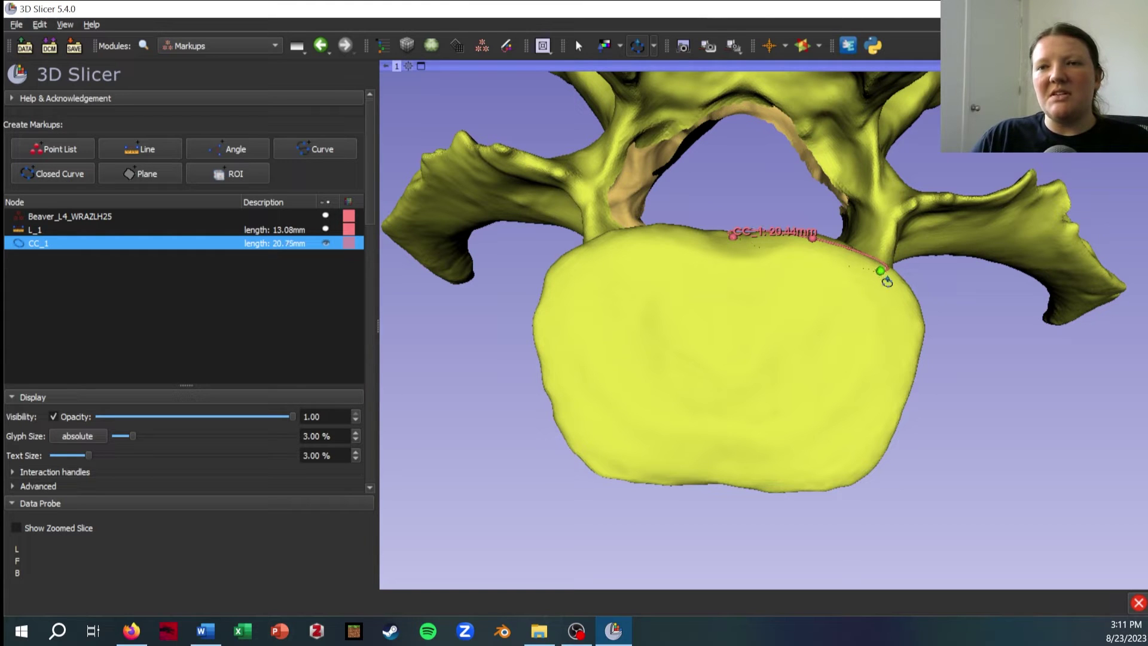
left_click(885, 273)
left_click(920, 329)
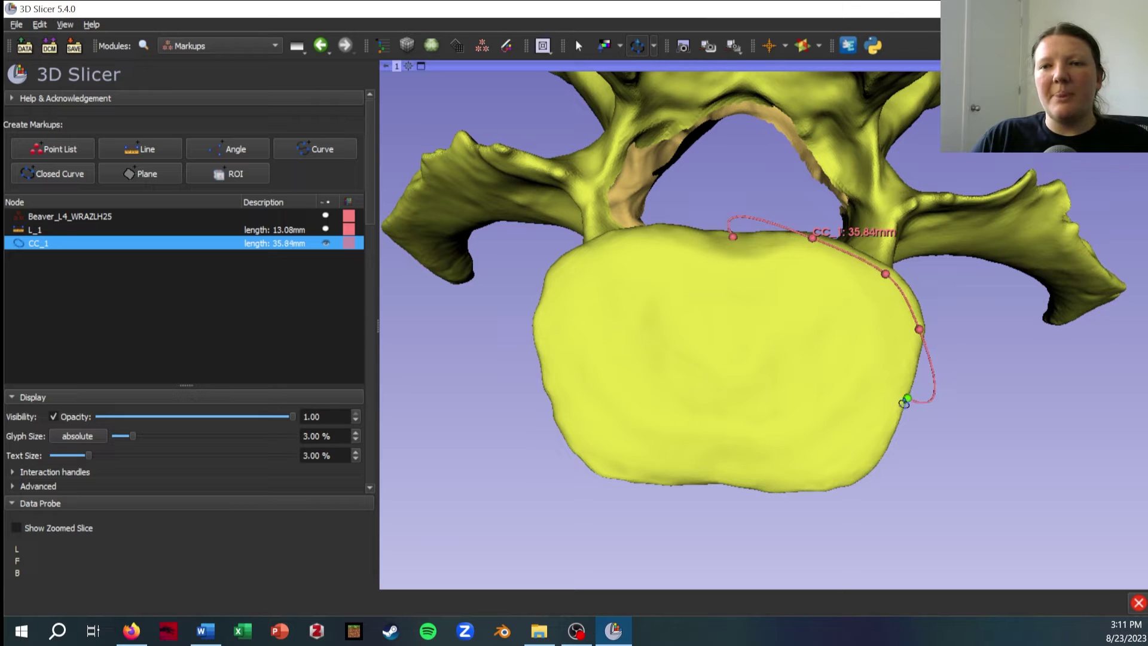
left_click(907, 430)
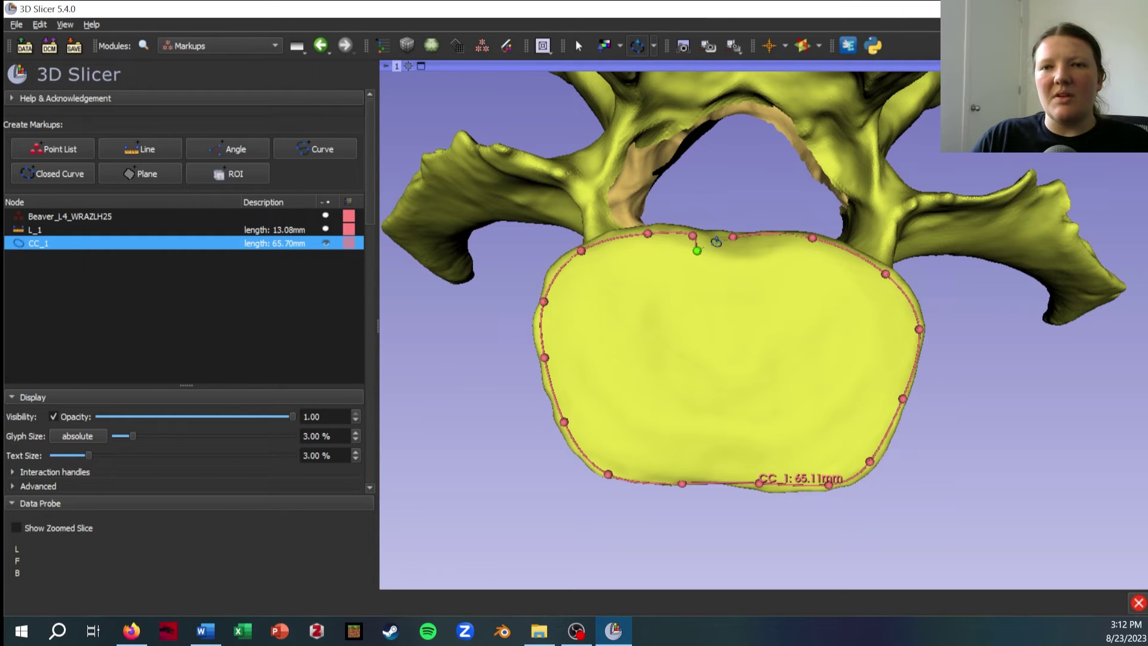
right_click(828, 313)
left_click_drag(828, 312, 820, 286)
Nudge a CC_1 control point onto the vertebral body's upper edge, then rotate to check the 64.26 mm curve
scroll(801, 389, "up", 8)
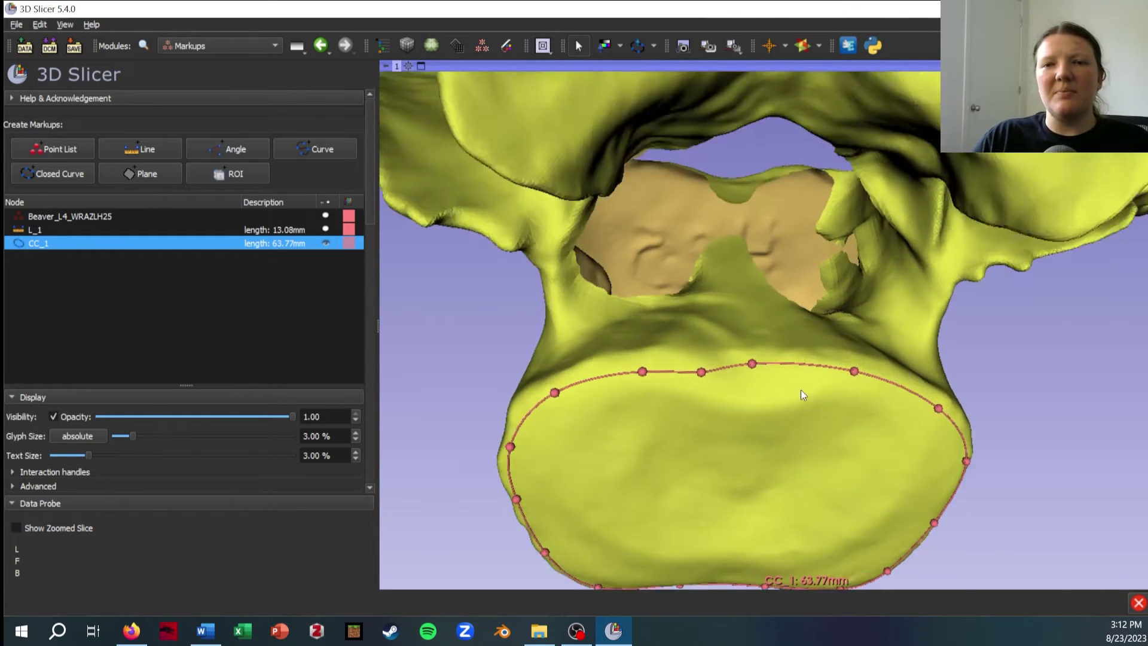
scroll(844, 281, "down", 6)
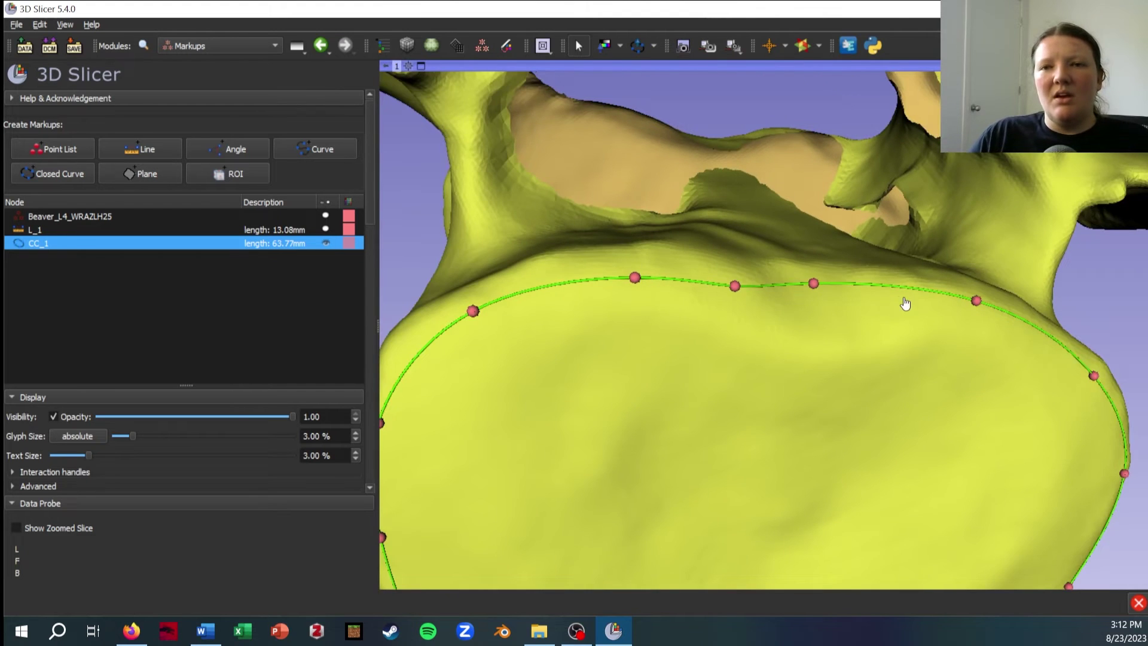
scroll(823, 358, "up", 5)
scroll(752, 388, "down", 5)
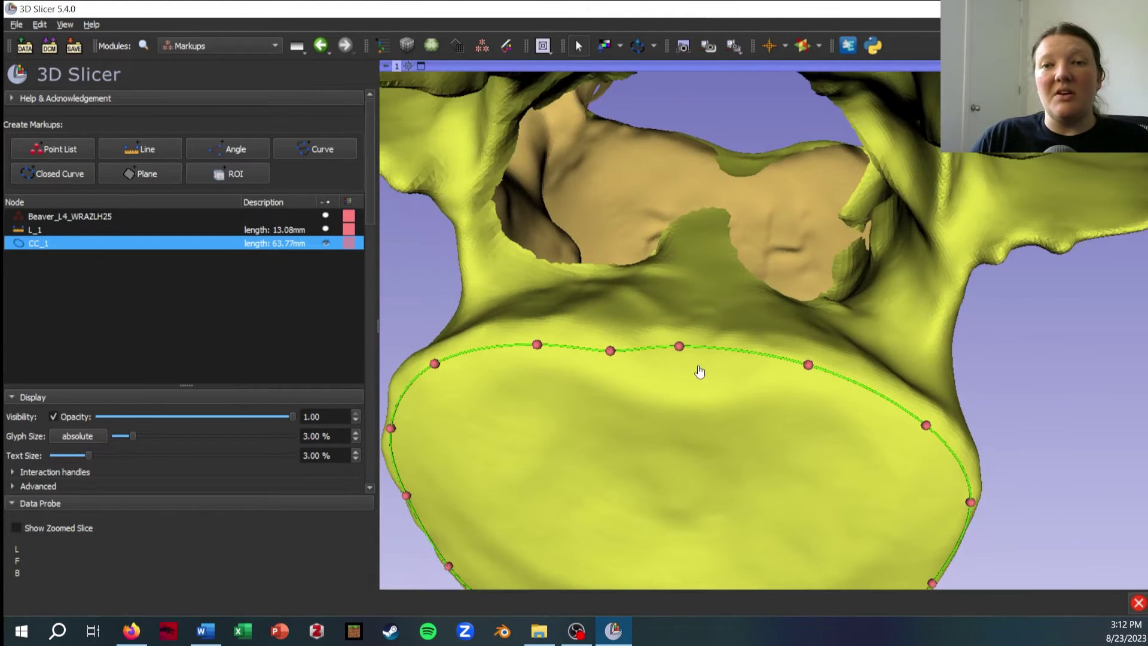
left_click(681, 351, "ctrl")
mouse_move(709, 372)
left_mouse_down()
mouse_move(720, 375)
mouse_move(692, 372)
left_mouse_up()
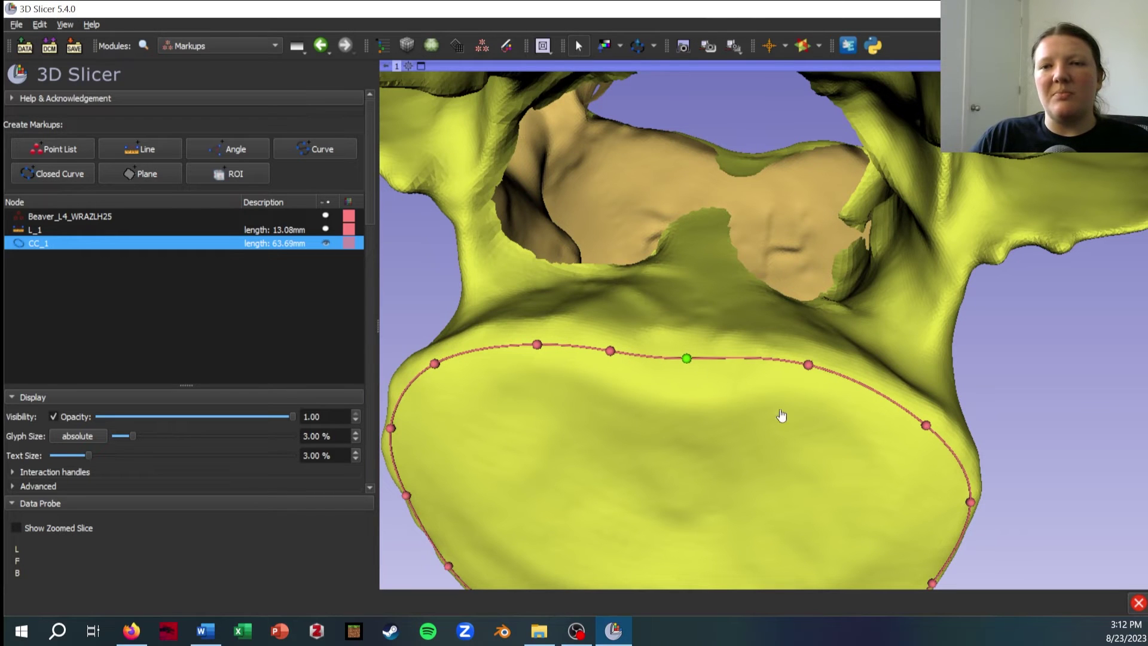
left_click_drag(781, 415, 658, 258)
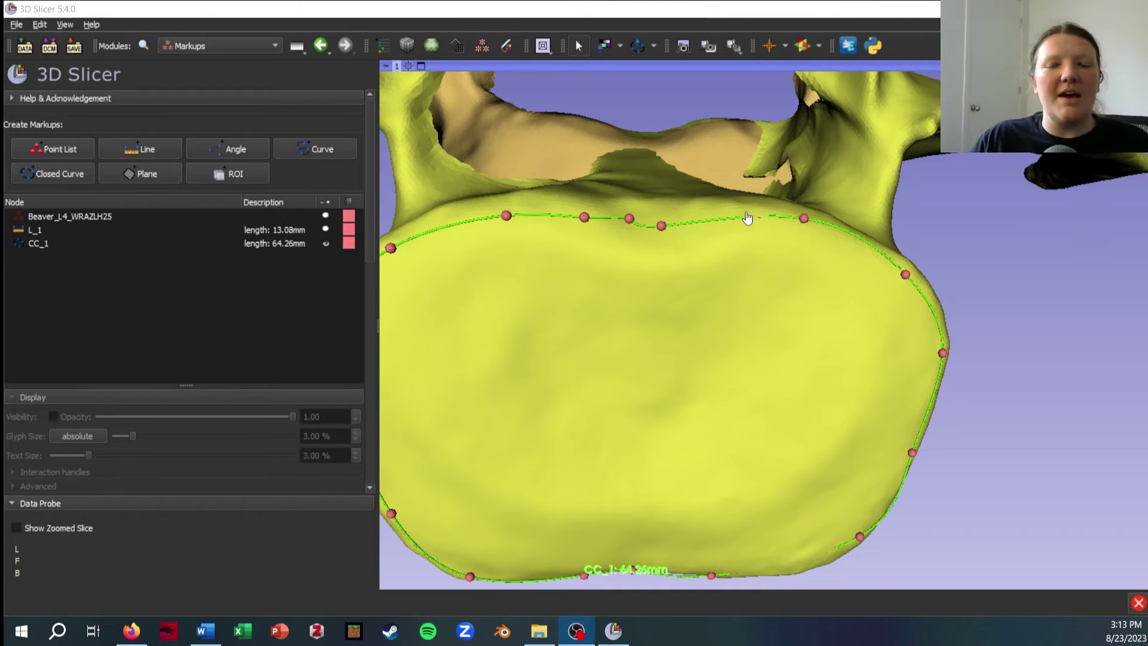
left_click_drag(756, 379, 810, 373)
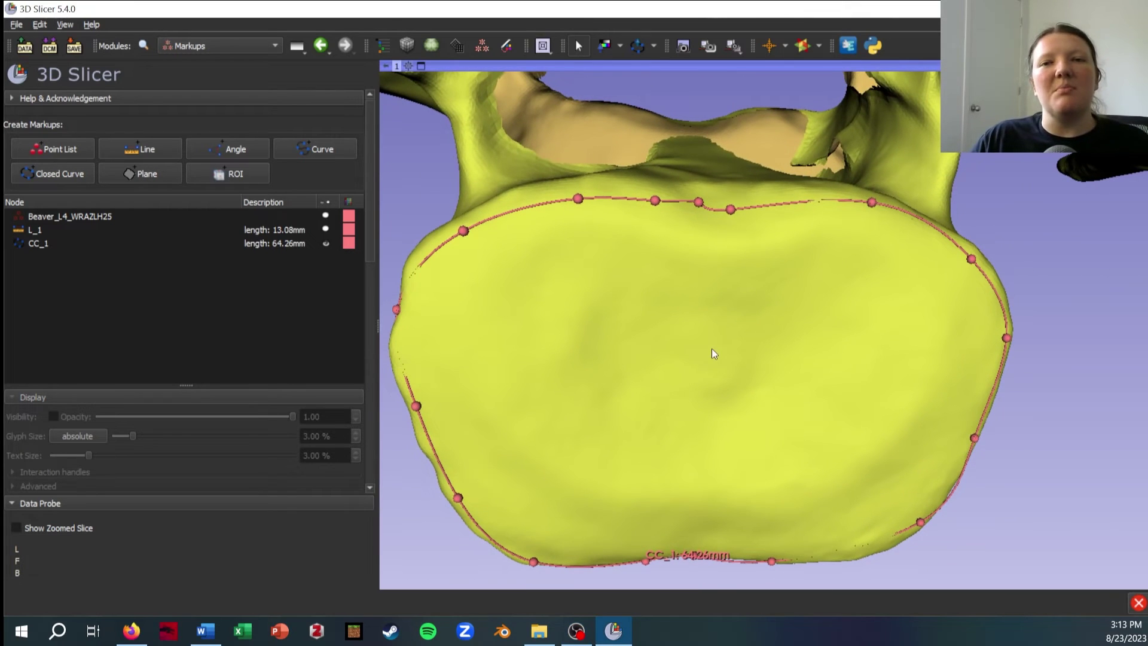
Insert a new control point into CC_1 on the vertebra's top edge
right_click(523, 205)
left_click(512, 220)
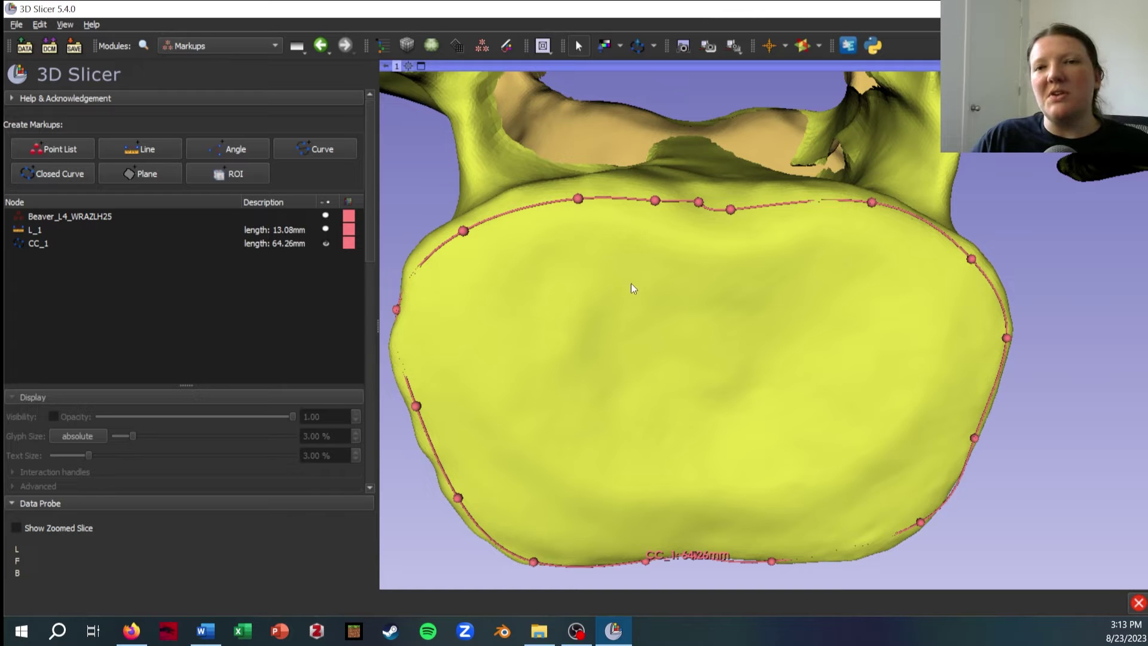
left_click(637, 45)
left_click(715, 190)
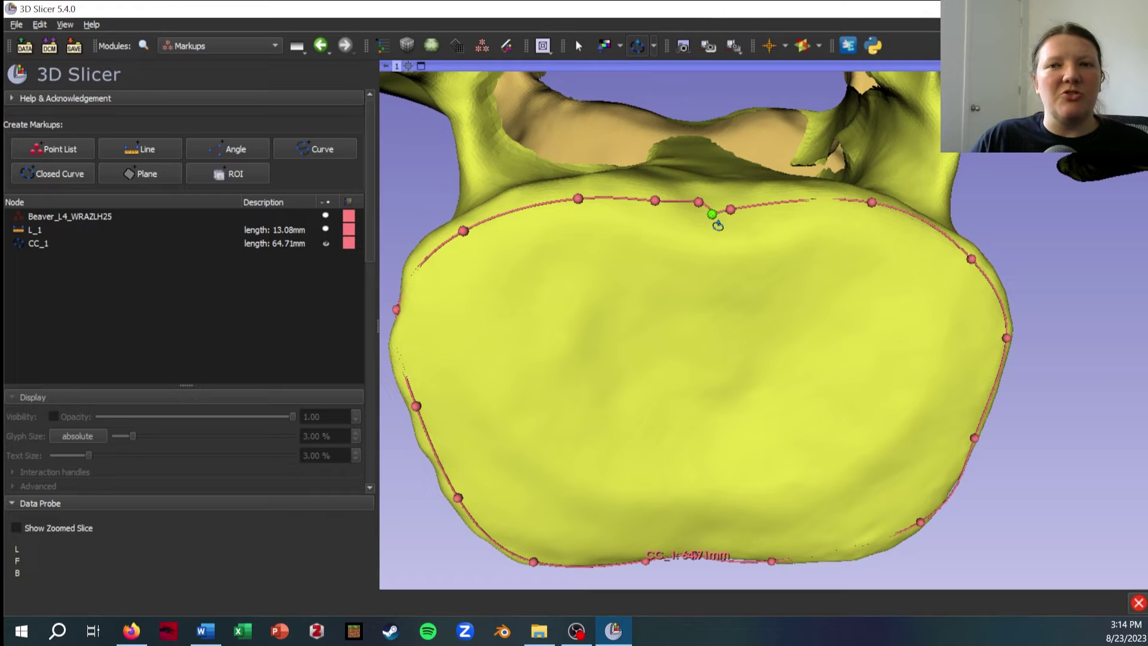
left_click(721, 215)
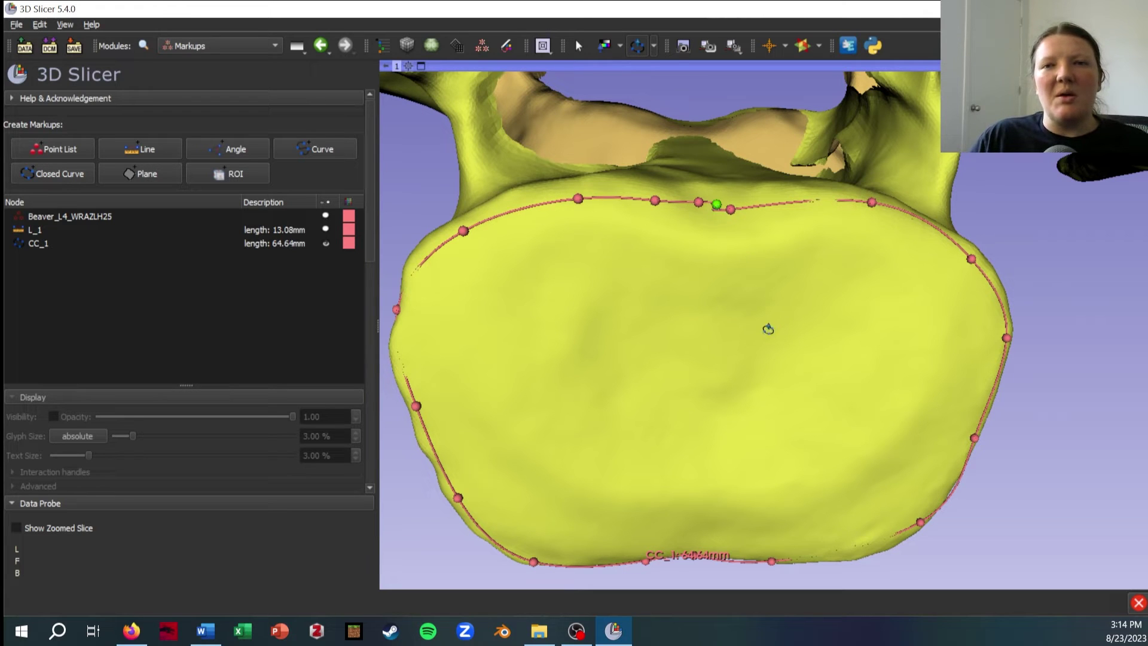
key("Escape")
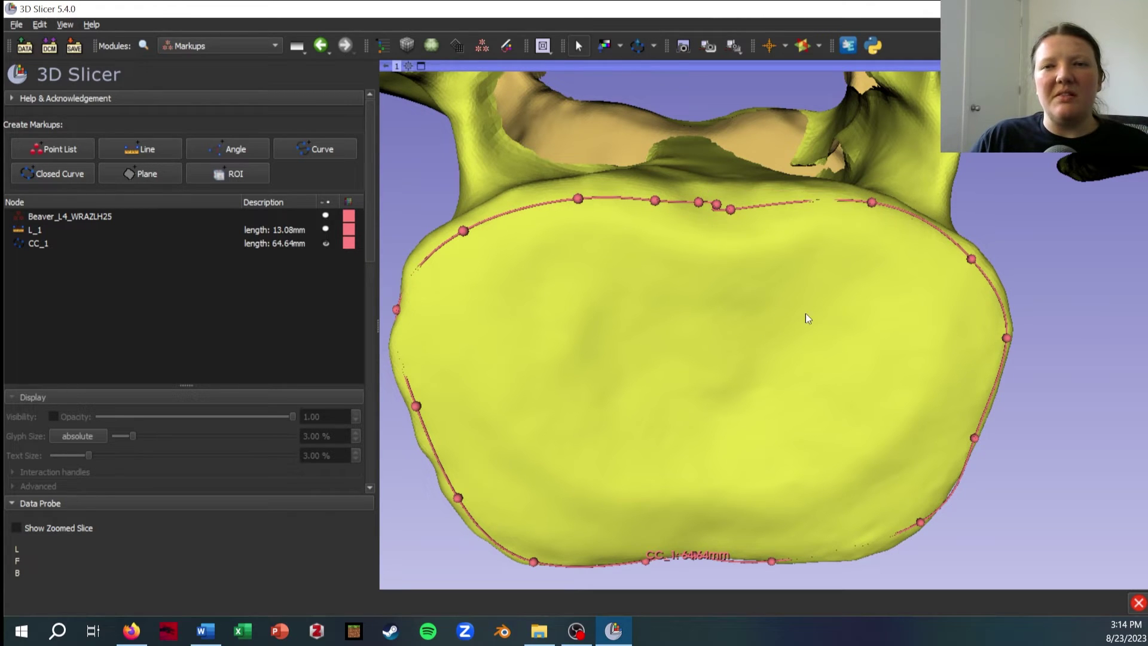
Drag CC_1 points along the lower, right and top rim, ending at 64.40 mm
middle_click_drag(781, 389, 752, 266)
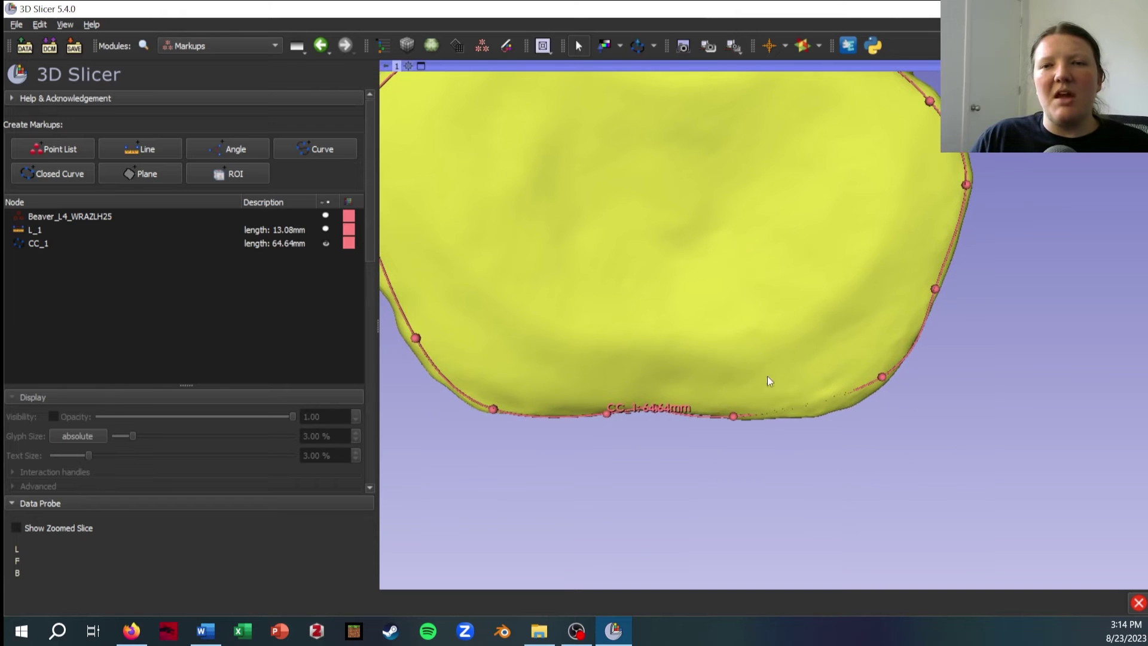
middle_click_drag(709, 376, 665, 304)
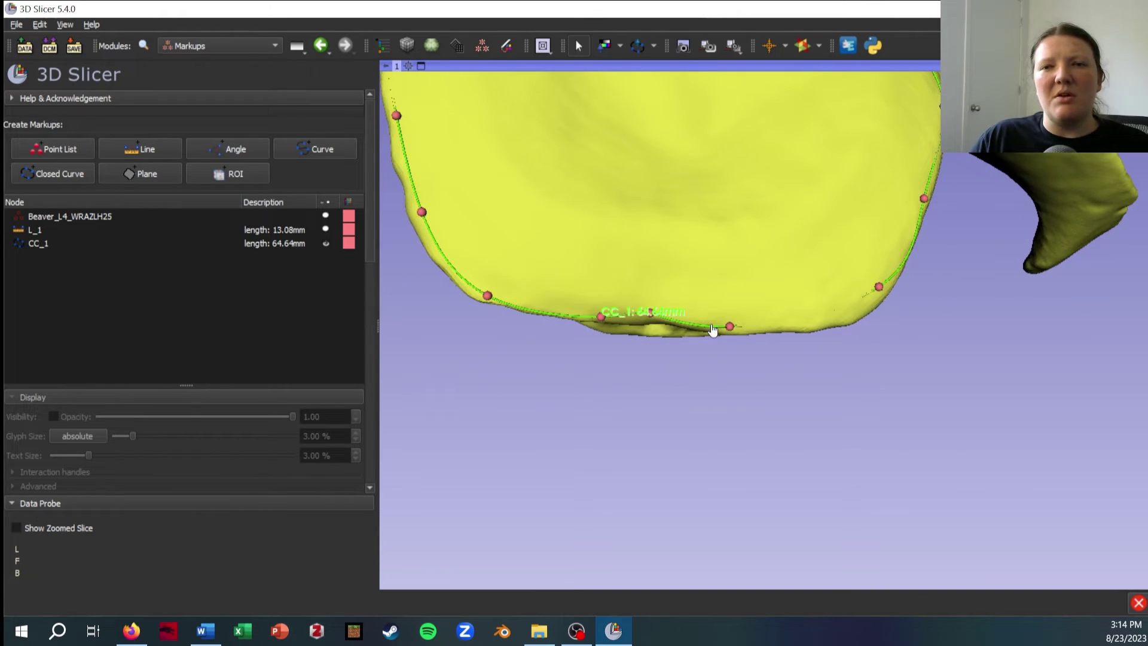
left_click_drag(733, 336, 681, 330)
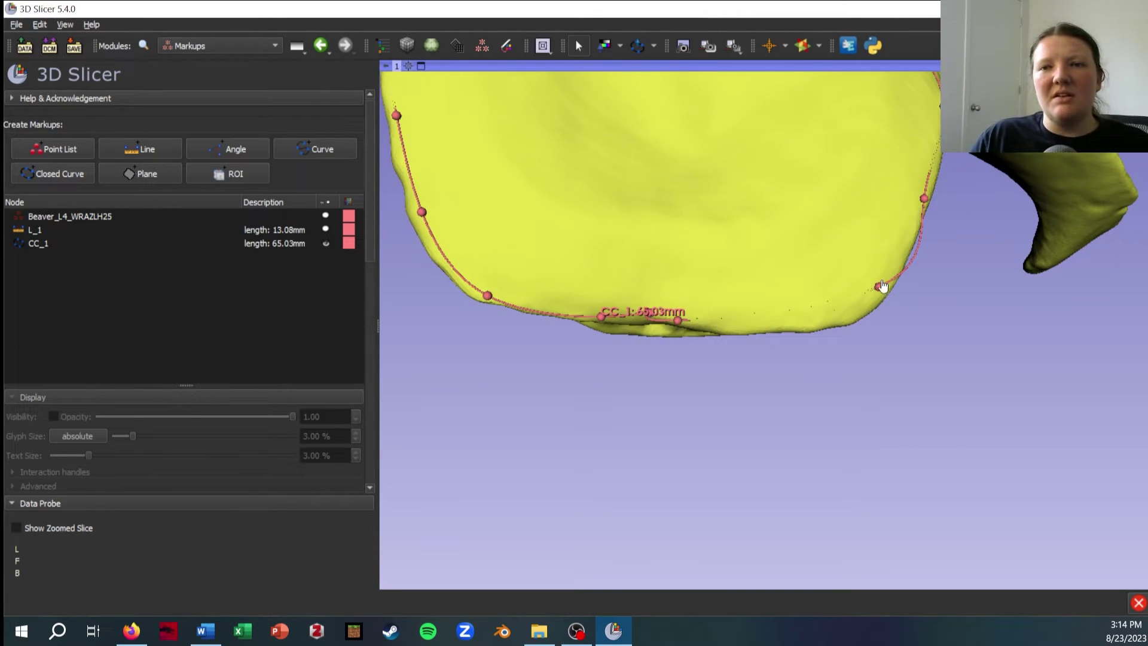
left_click_drag(868, 294, 747, 331)
left_click_drag(924, 198, 861, 317)
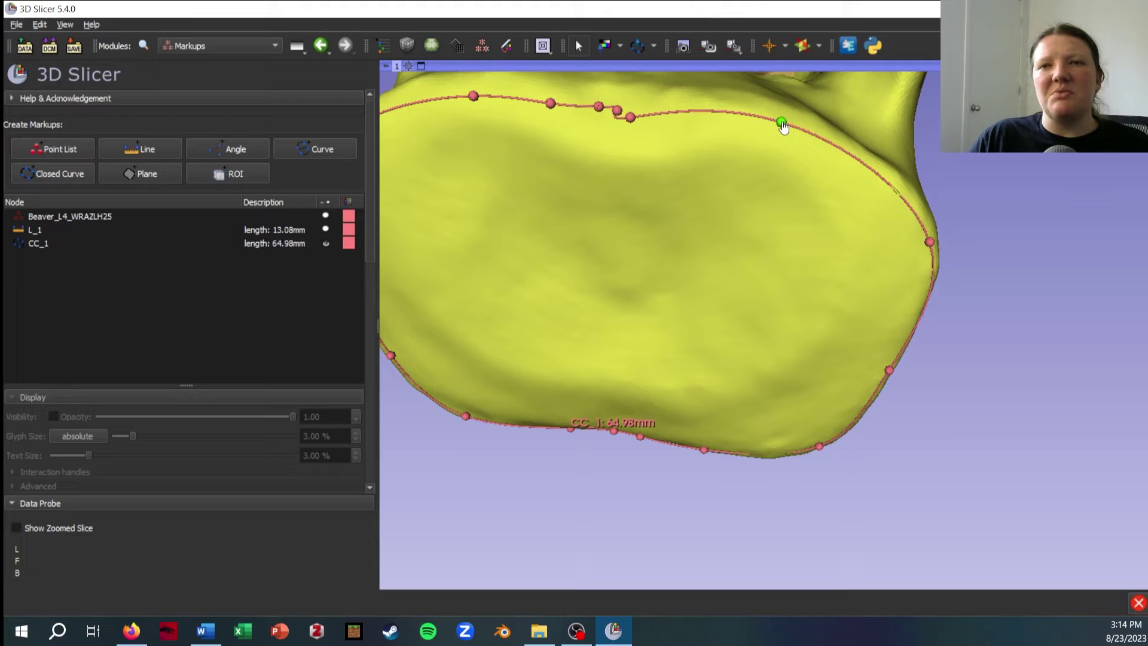
mouse_move(877, 174)
left_mouse_down()
mouse_move(885, 178)
mouse_move(872, 175)
left_mouse_up()
left_click_drag(630, 118, 774, 143)
left_click_drag(615, 109, 755, 281)
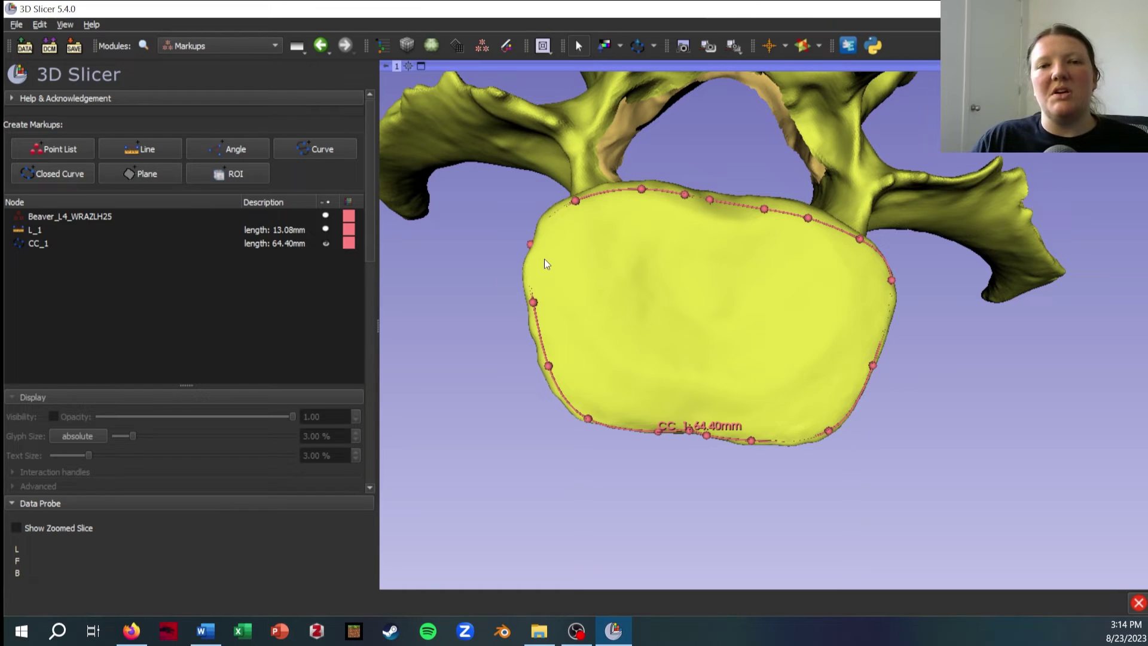
Resample CC_1 into 30 evenly spaced points, overwriting the current node, and inspect the new points
scroll(262, 321, "down", 10)
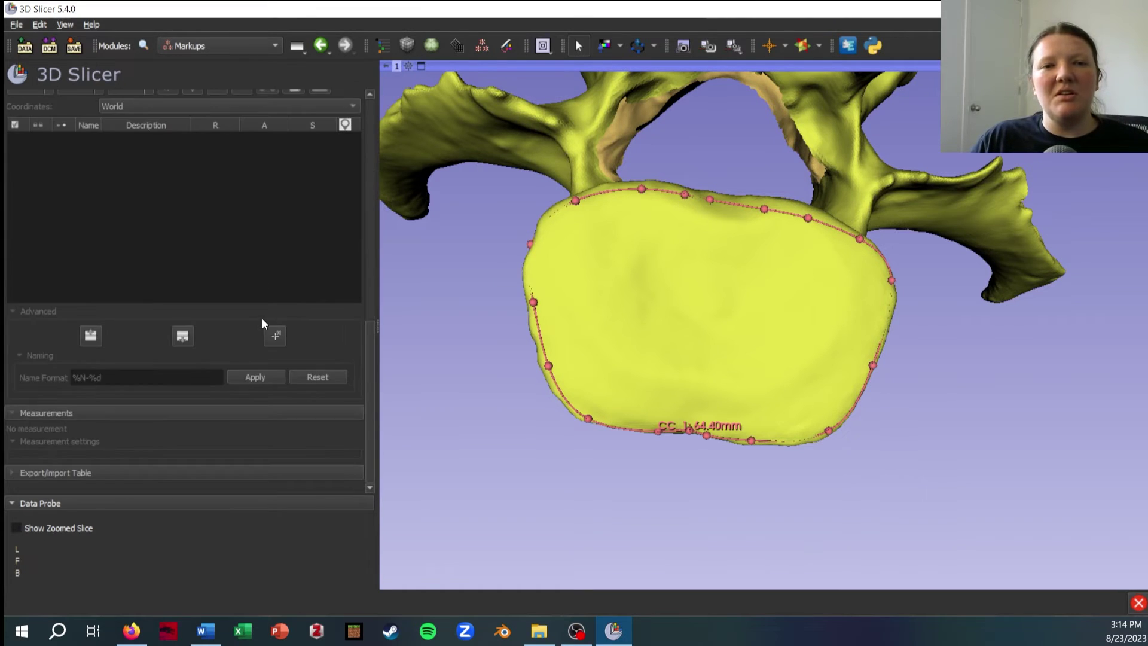
scroll(294, 326, "up", 10)
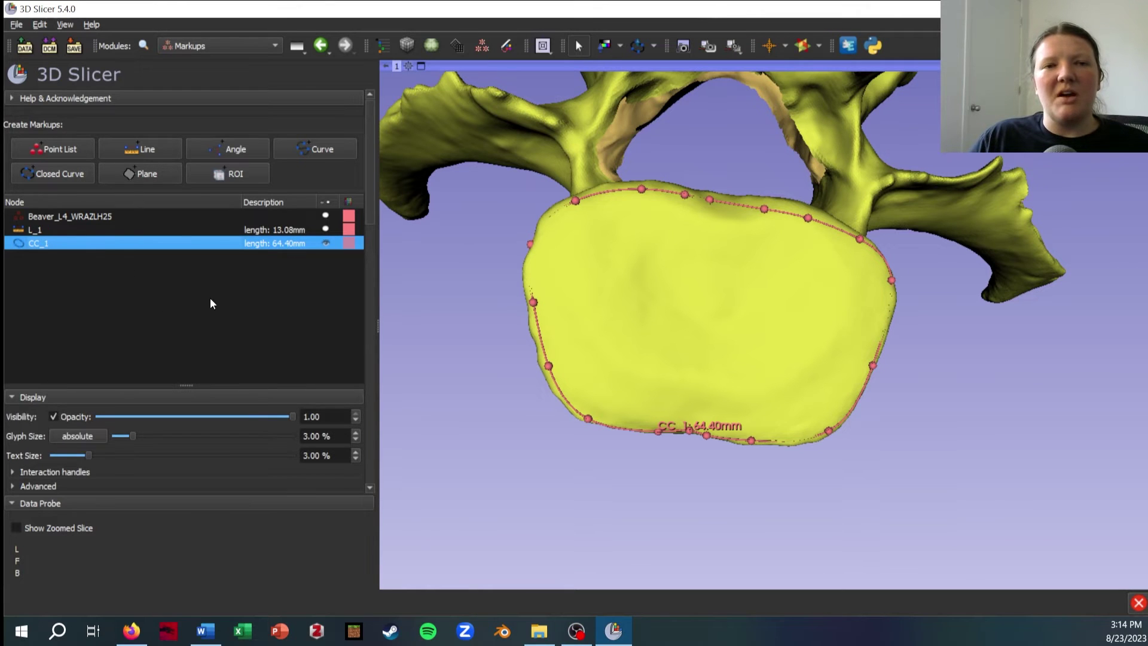
scroll(211, 299, "down", 12)
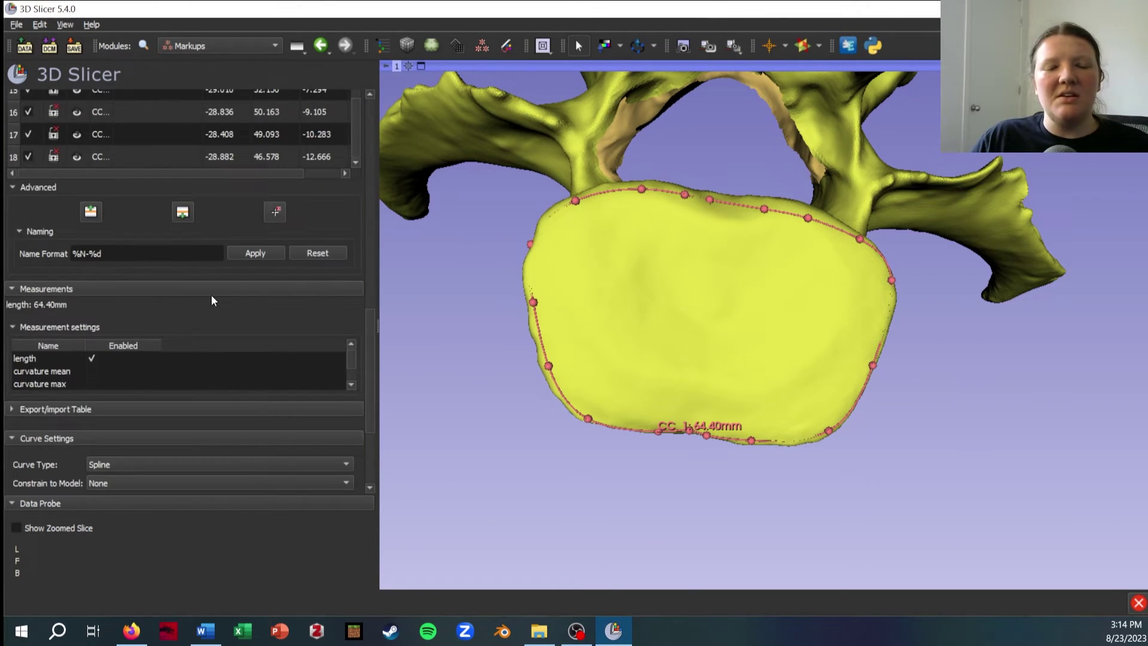
scroll(210, 295, "down", 5)
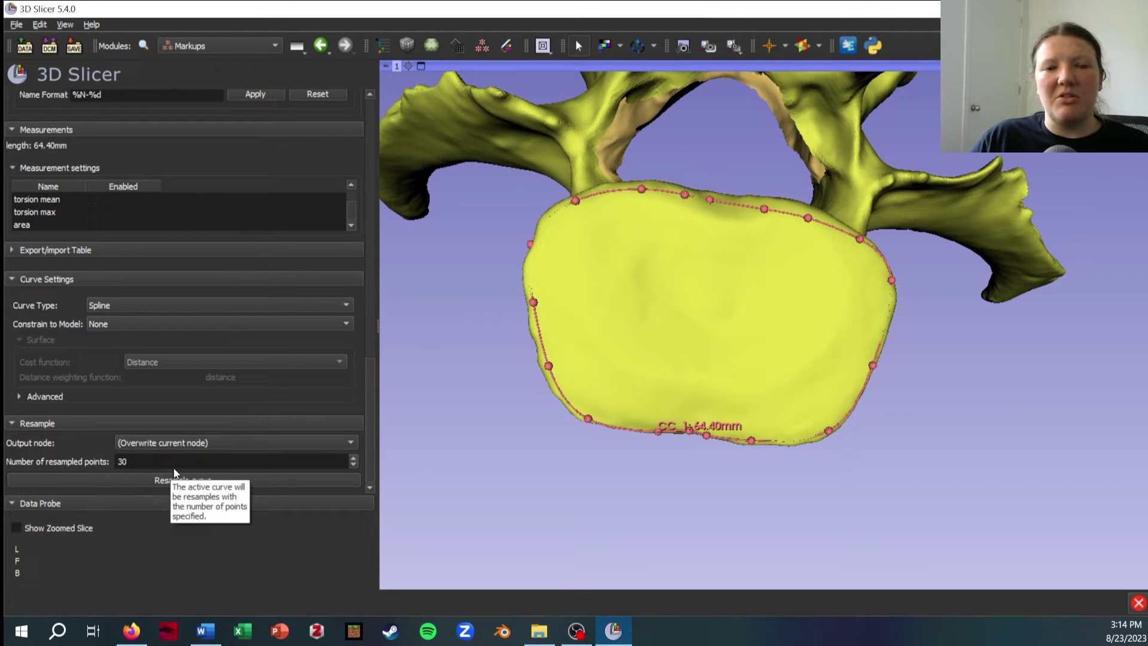
left_click(186, 443)
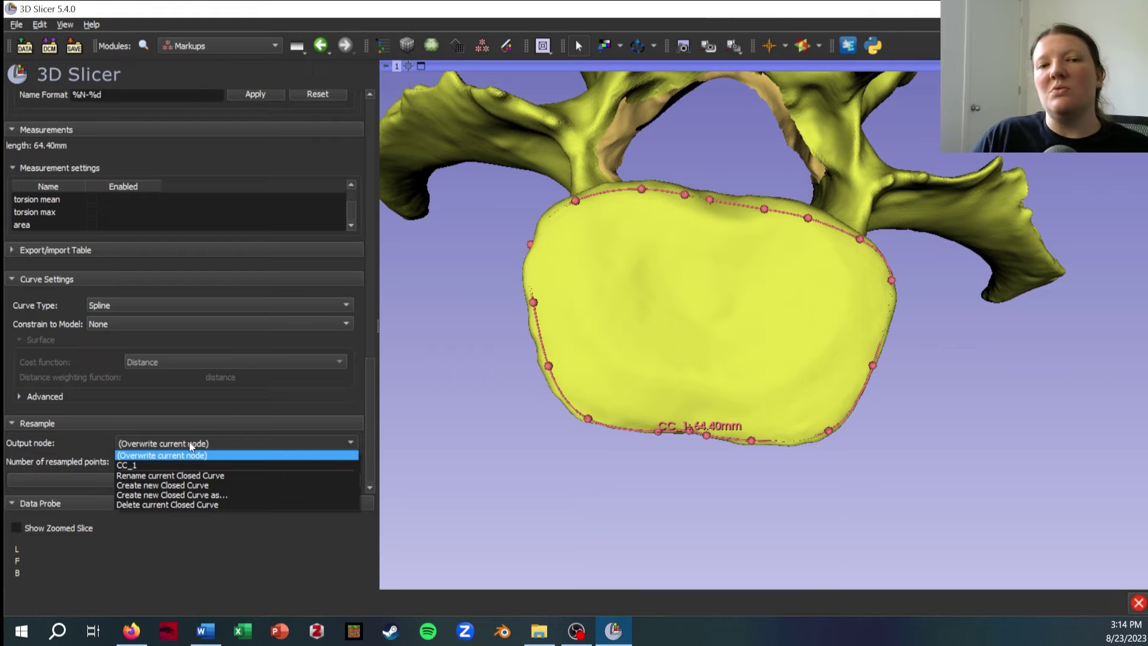
left_click(189, 441)
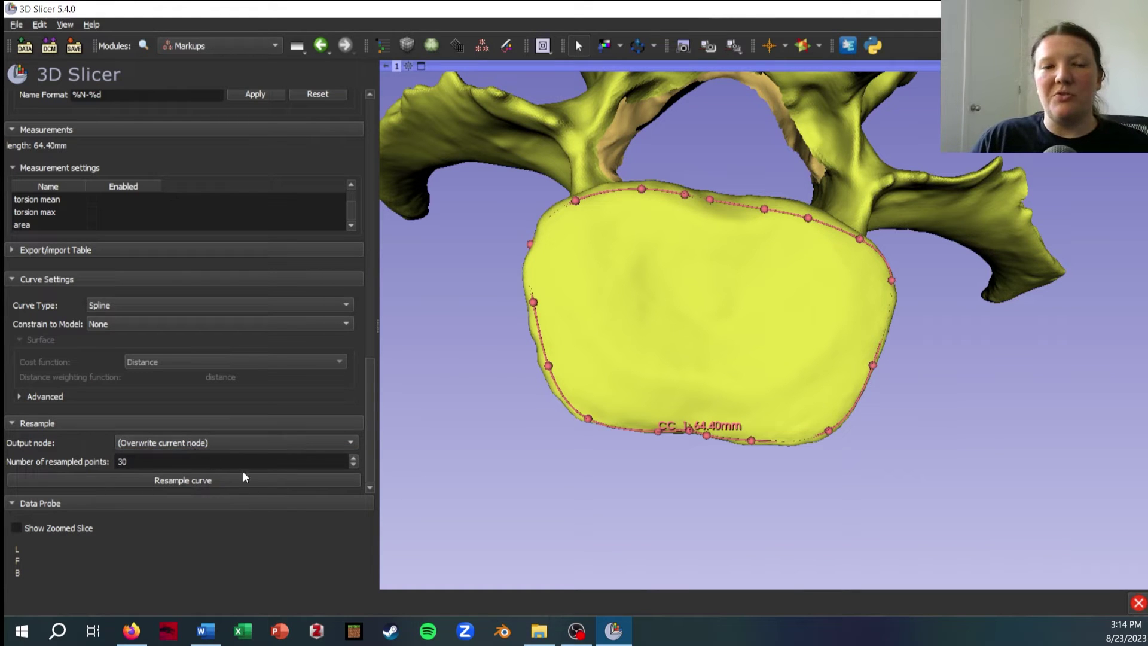
left_click(200, 481)
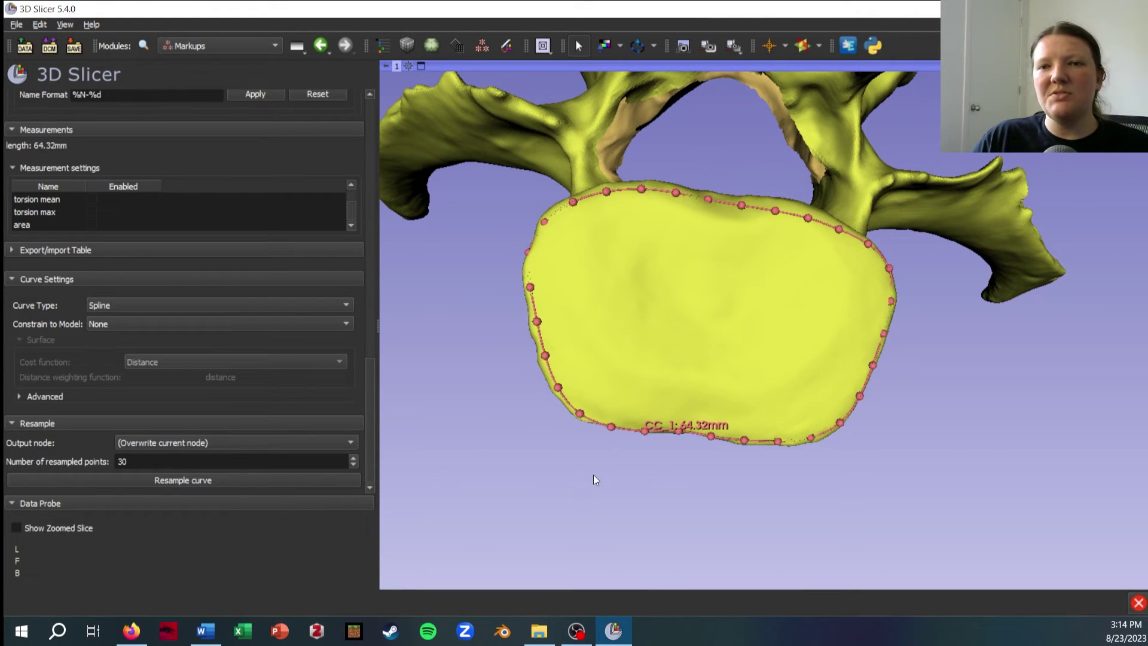
left_click_drag(593, 475, 539, 489)
left_click_drag(712, 273, 614, 397)
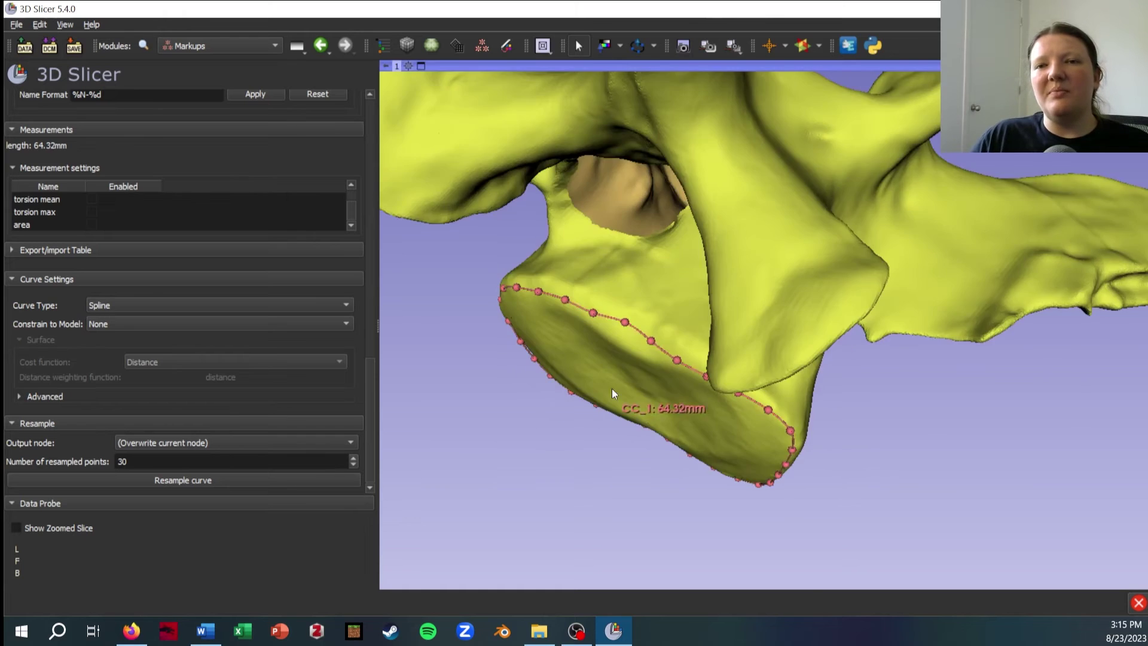
scroll(618, 382, "up", 5)
left_click_drag(617, 282, 668, 259)
mouse_move(644, 321)
left_mouse_down()
mouse_move(767, 265)
mouse_move(761, 295)
mouse_move(649, 308)
left_mouse_up()
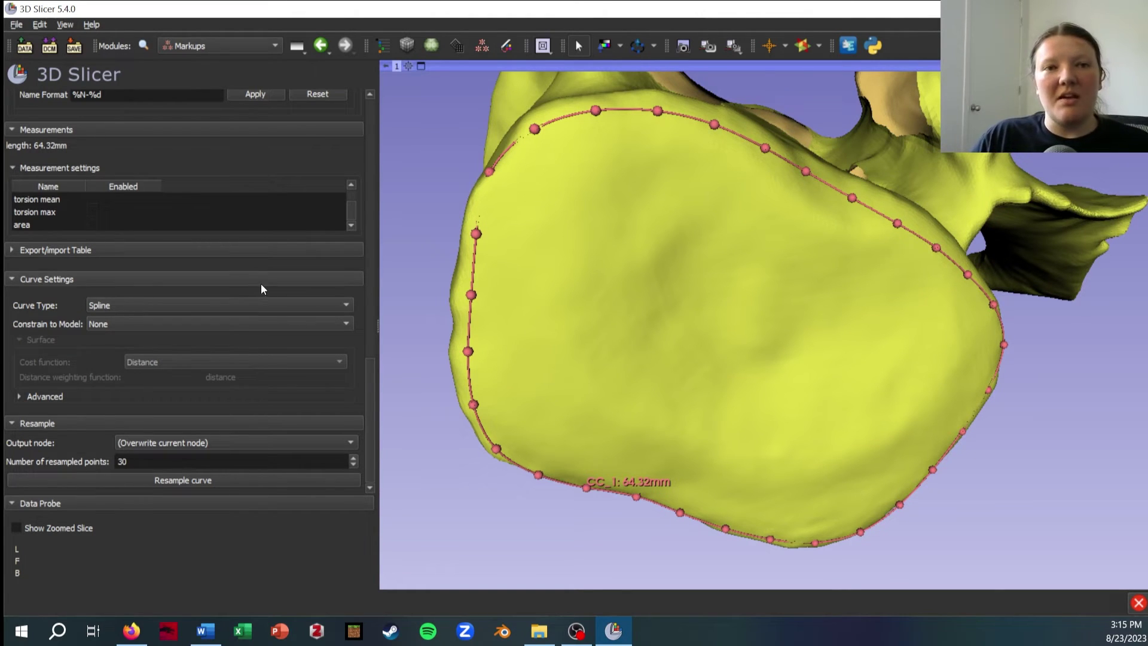
scroll(261, 287, "up", 7)
scroll(297, 288, "up", 2)
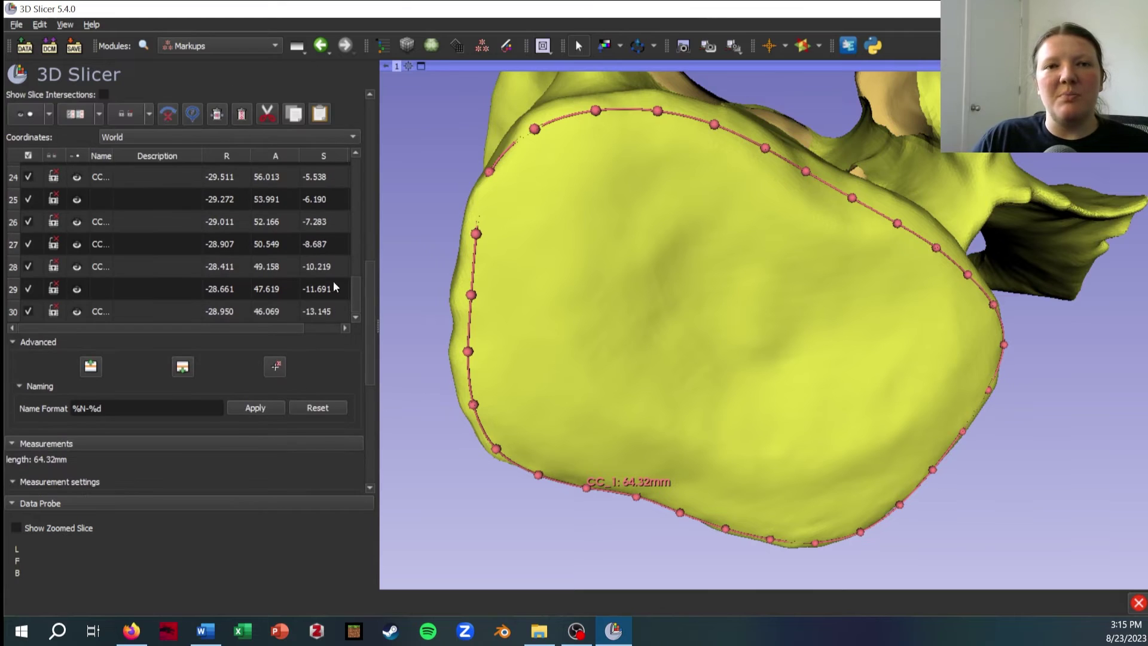
left_click_drag(353, 298, 353, 156)
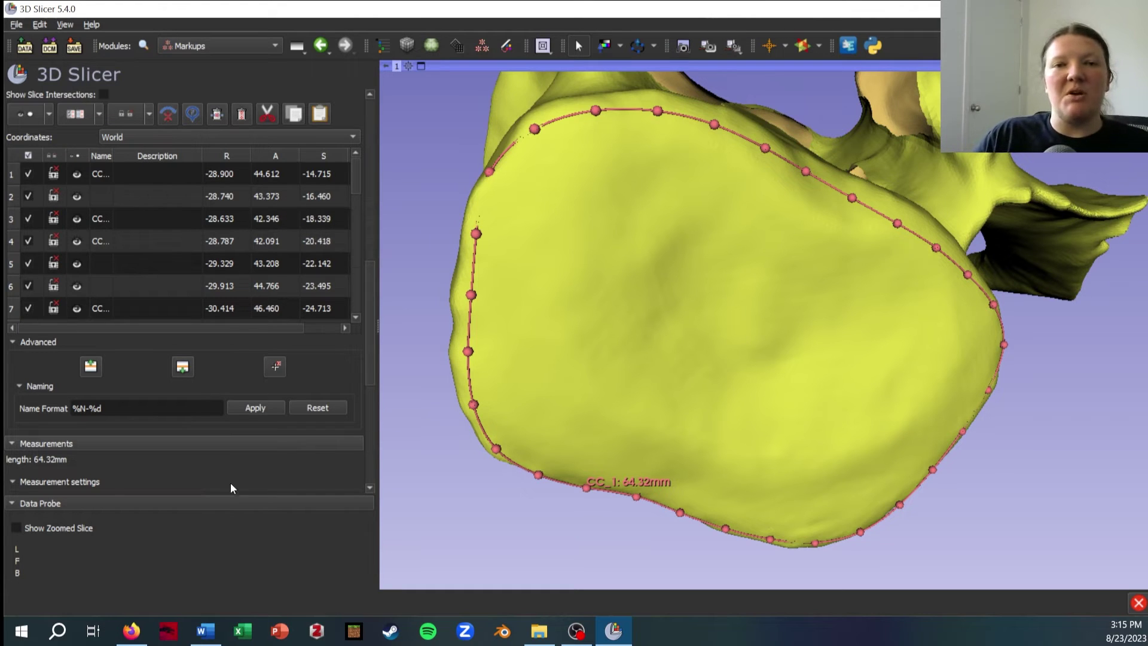
scroll(231, 478, "up", 10)
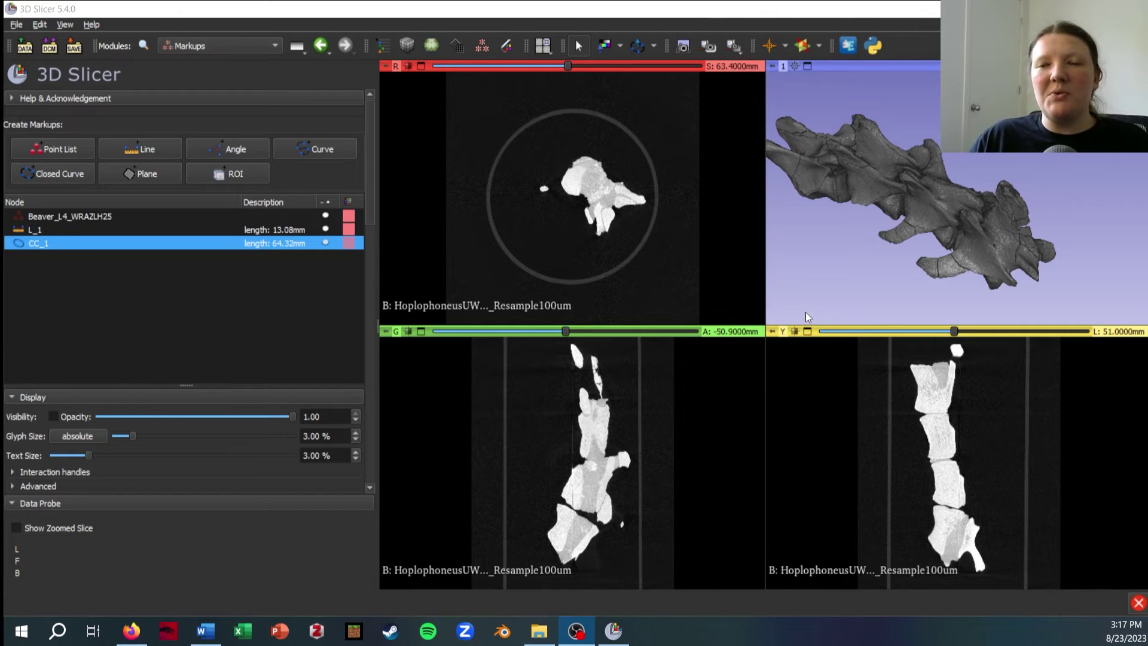
Rotate and zoom the 3D view to inspect the fossil vertebrae rendering from several angles
left_click_drag(892, 257, 961, 234)
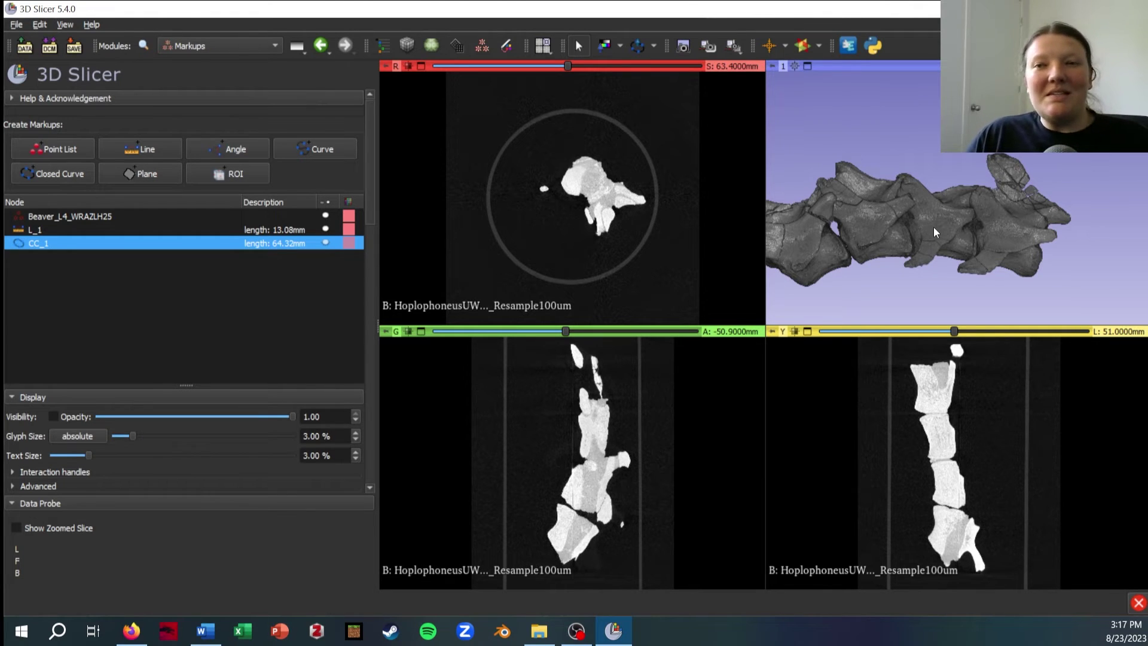
left_click_drag(961, 227, 841, 219)
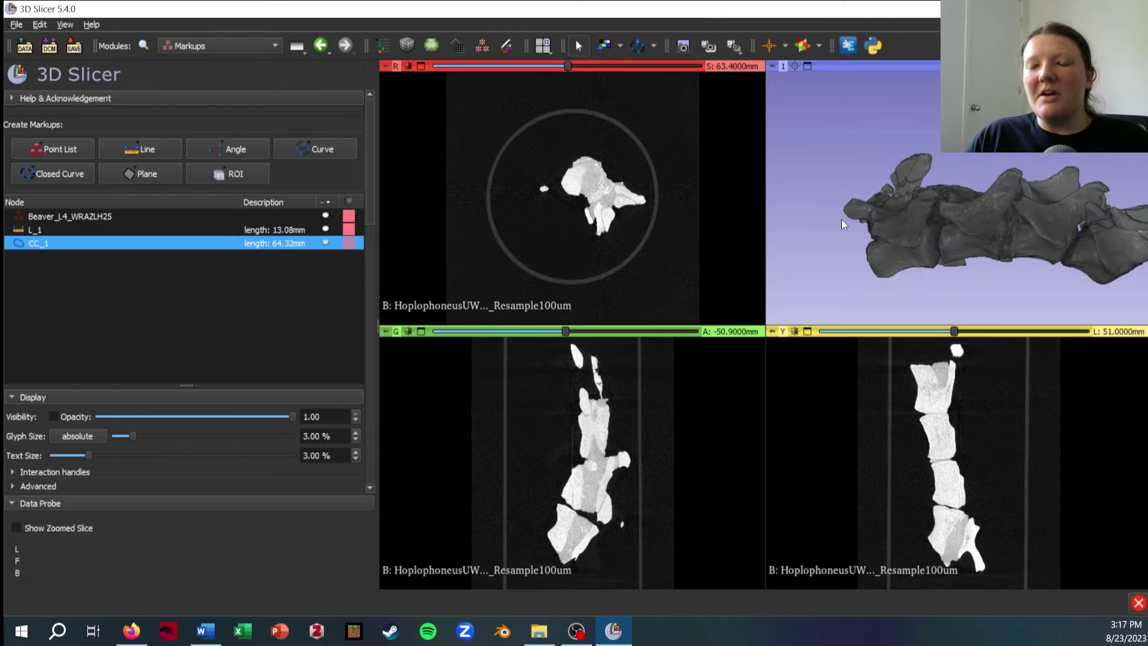
scroll(951, 230, "up", 5)
scroll(908, 197, "down", 3)
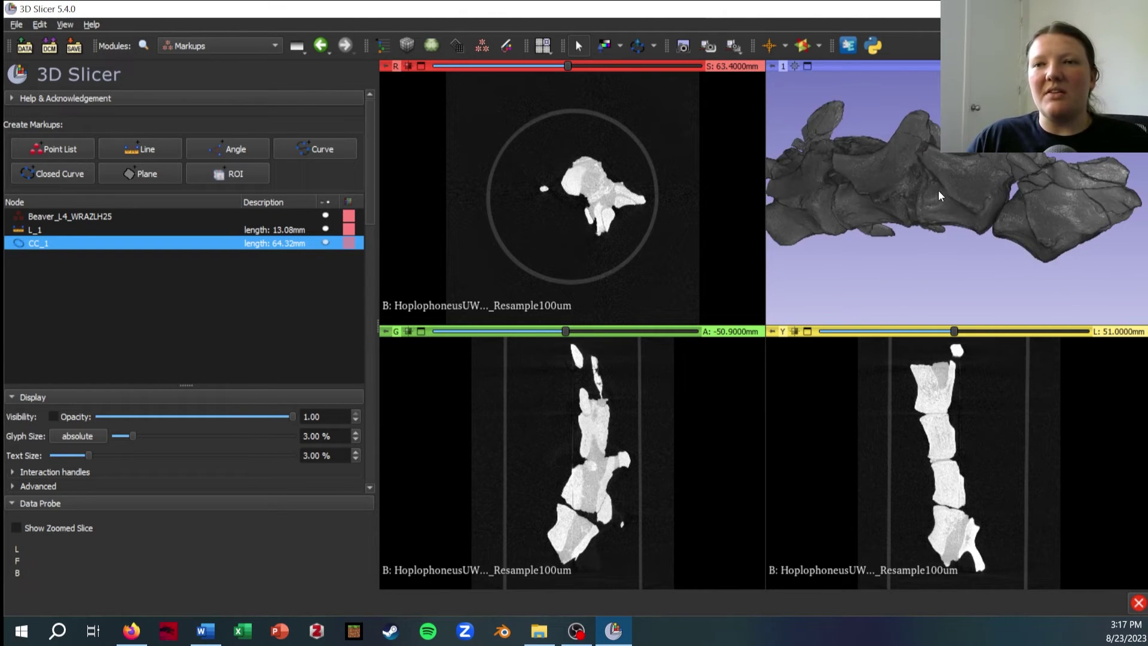
left_click_drag(938, 190, 957, 228)
scroll(896, 248, "up", 3)
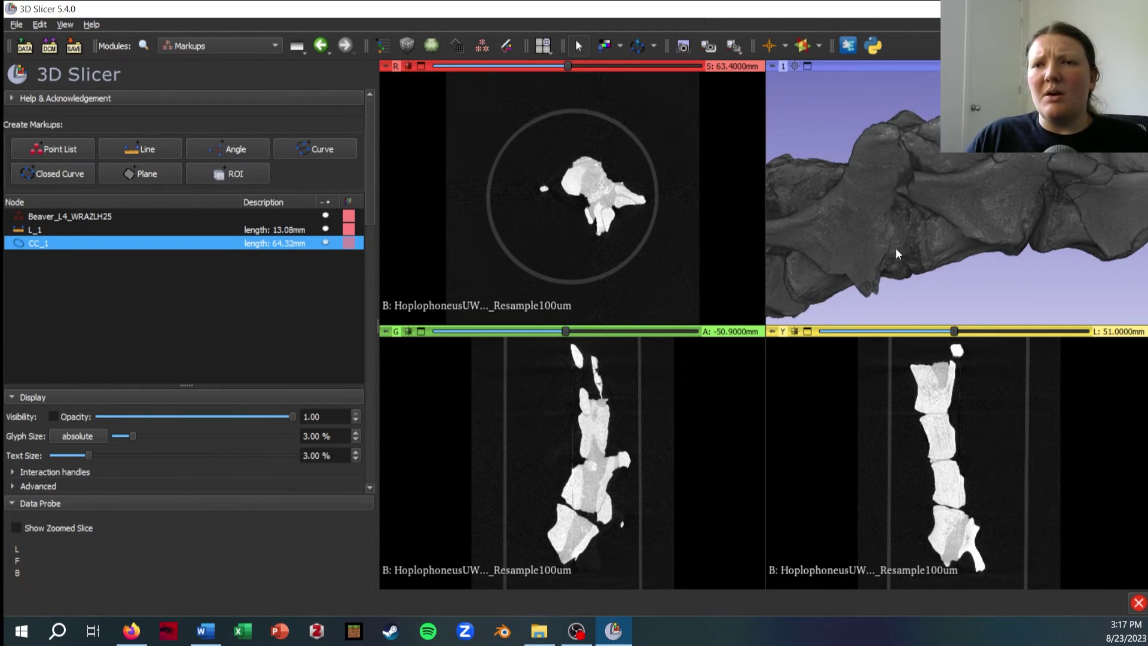
left_click_drag(896, 248, 902, 194)
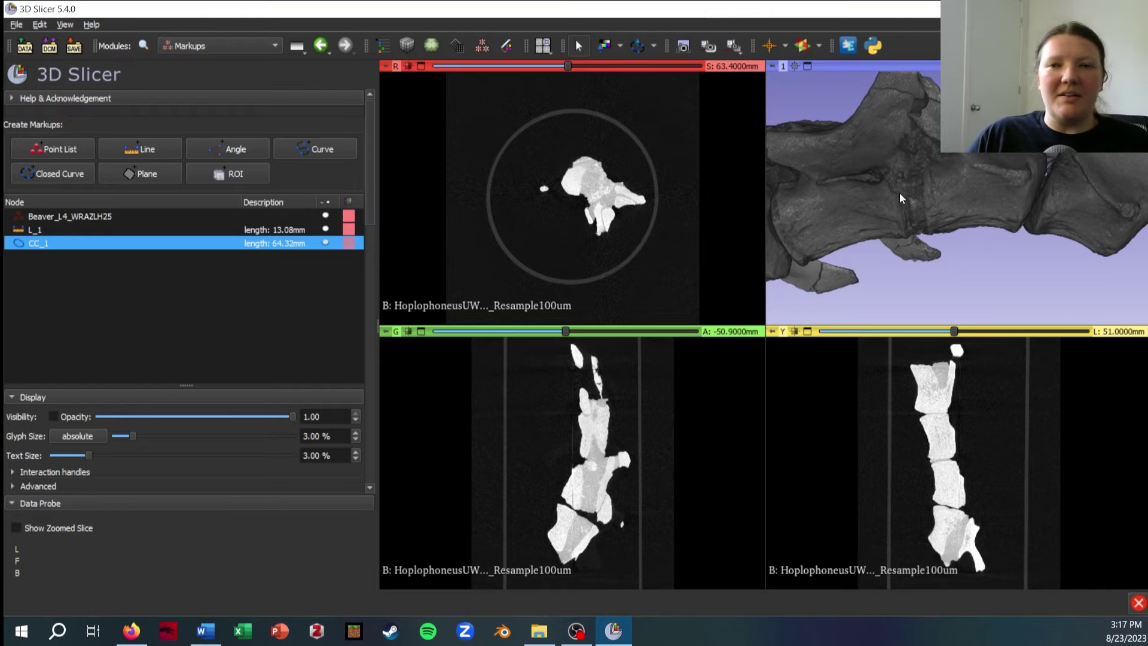
left_click_drag(902, 209, 956, 206)
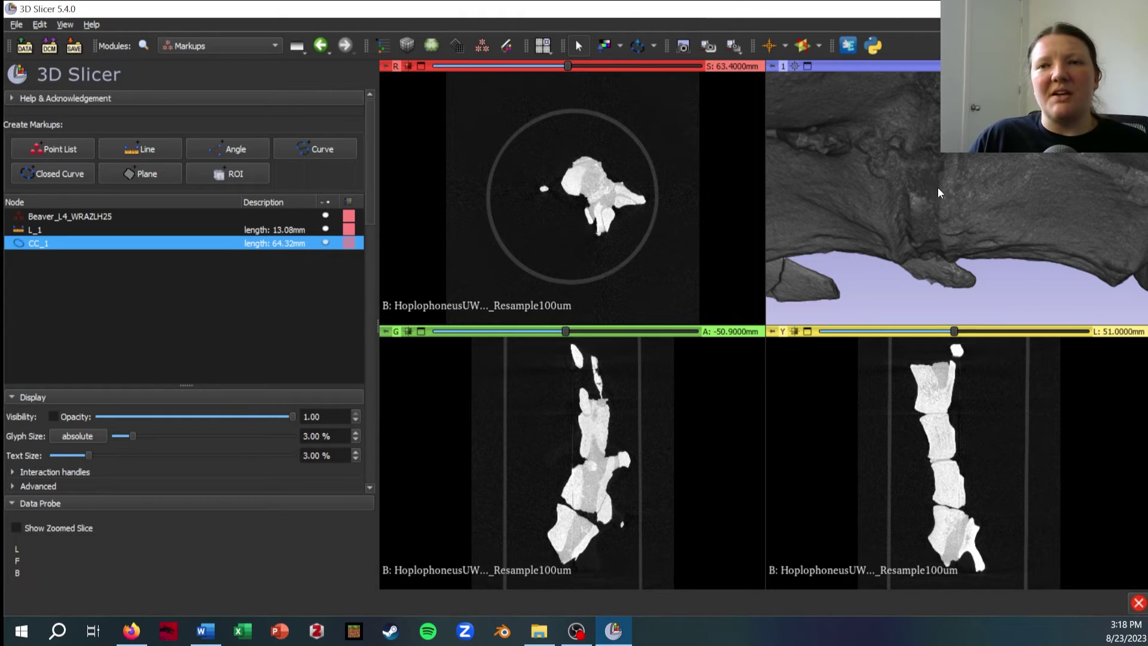
scroll(937, 189, "down", 3)
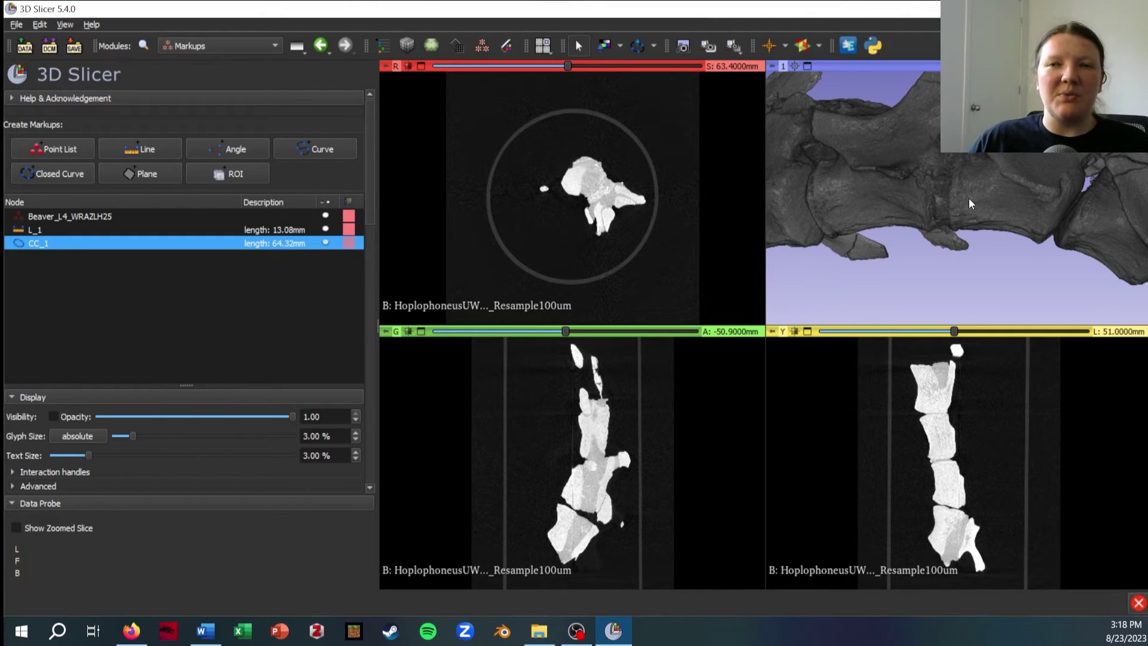
Switch to the Volume Rendering module for HoplophoneusUW4690_Resample100um and turn the rendered bone
left_click(165, 48)
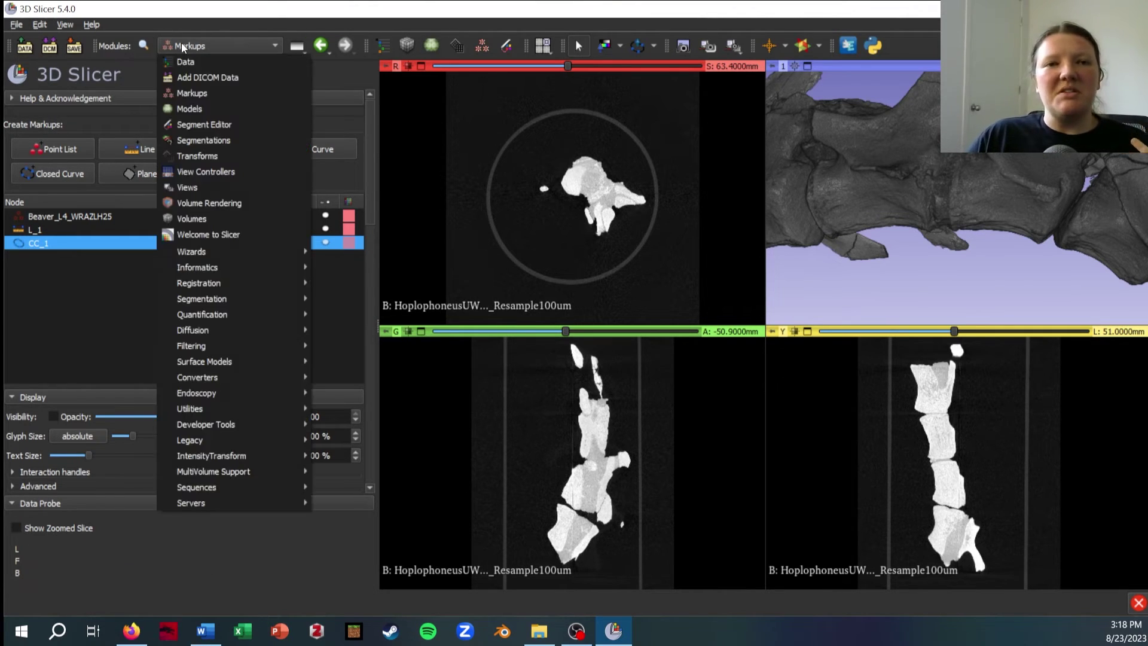
left_click(238, 199)
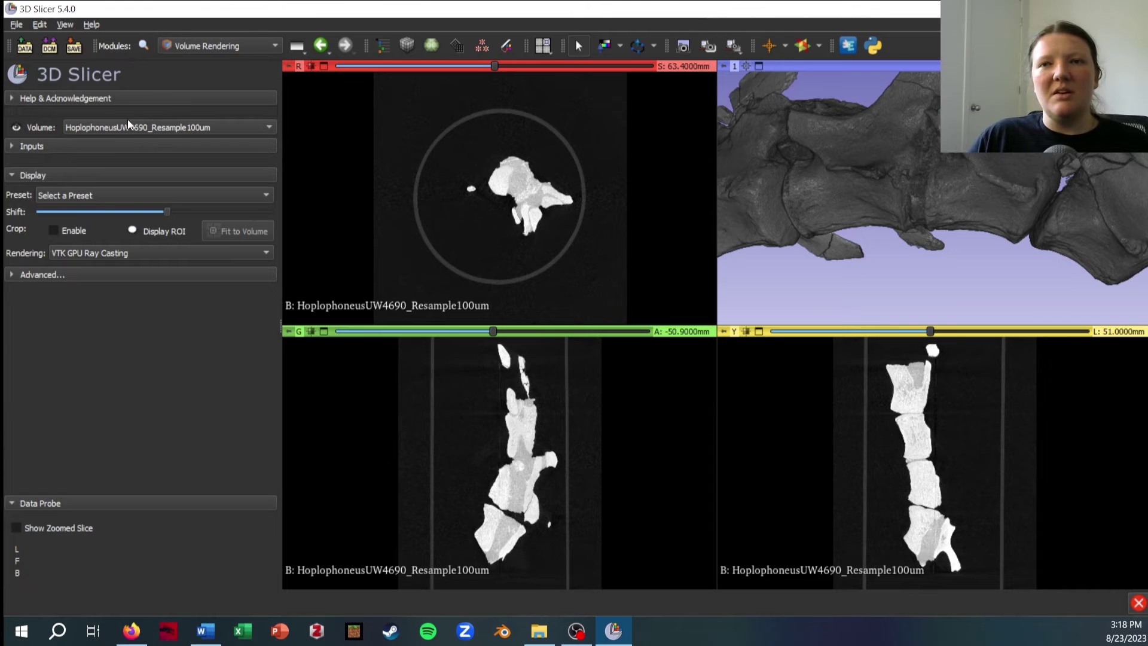
left_click_drag(917, 98, 948, 180)
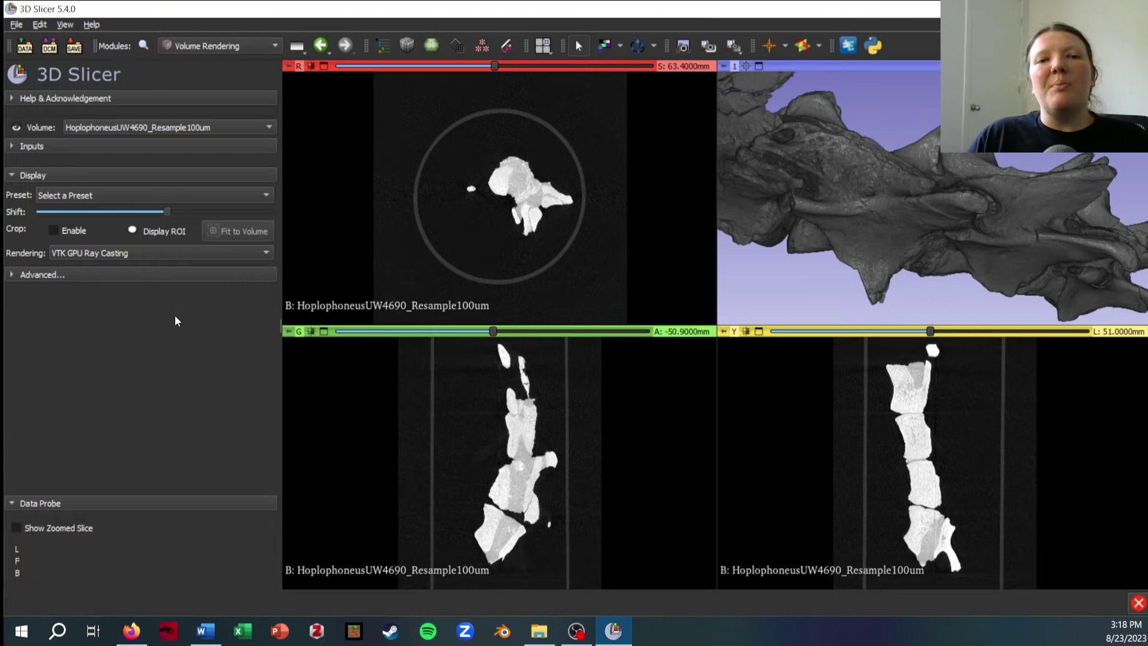
left_click_drag(753, 251, 912, 187)
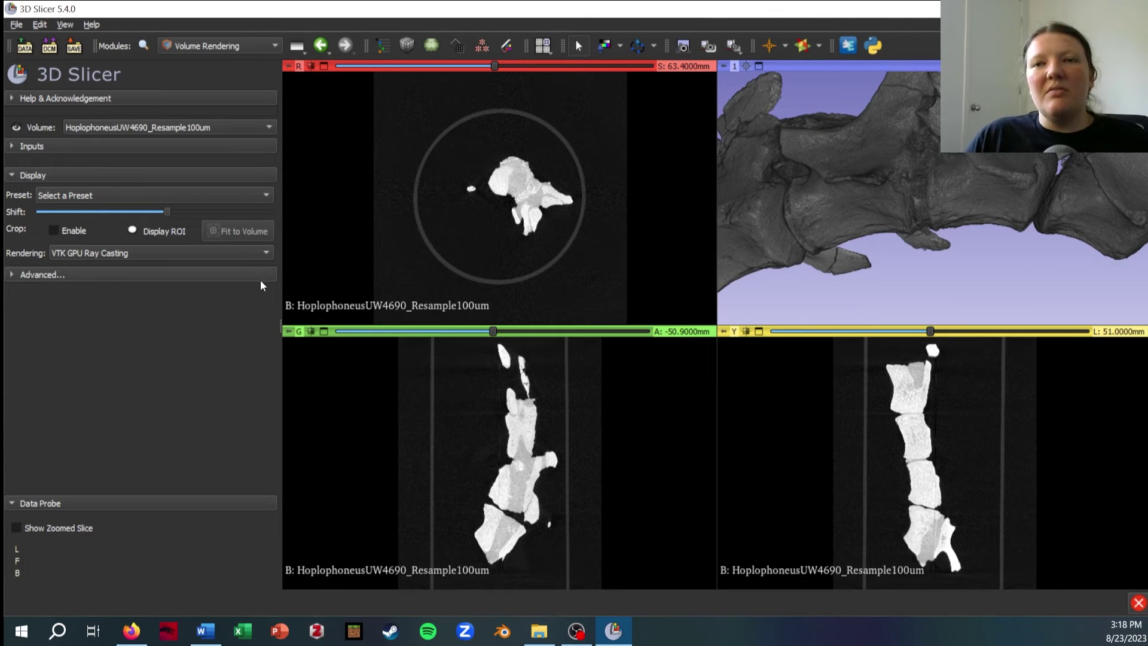
Enable the cropping ROI box and lower its top face around a single vertebra
left_click(133, 232)
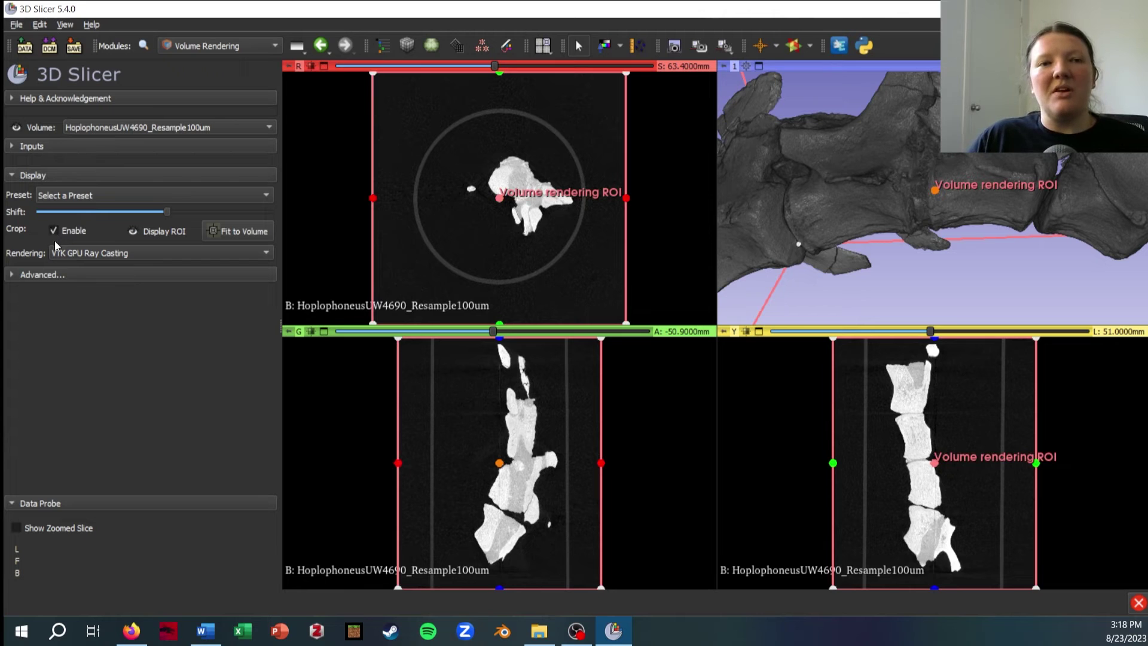
scroll(916, 189, "down", 5)
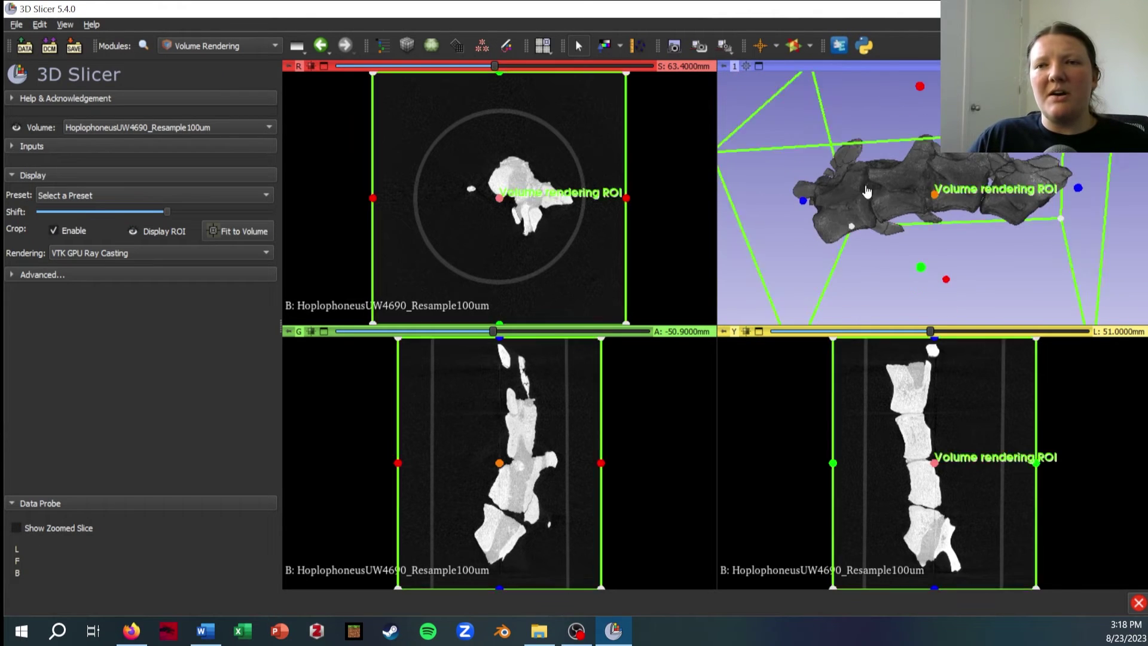
left_click_drag(929, 171, 836, 239)
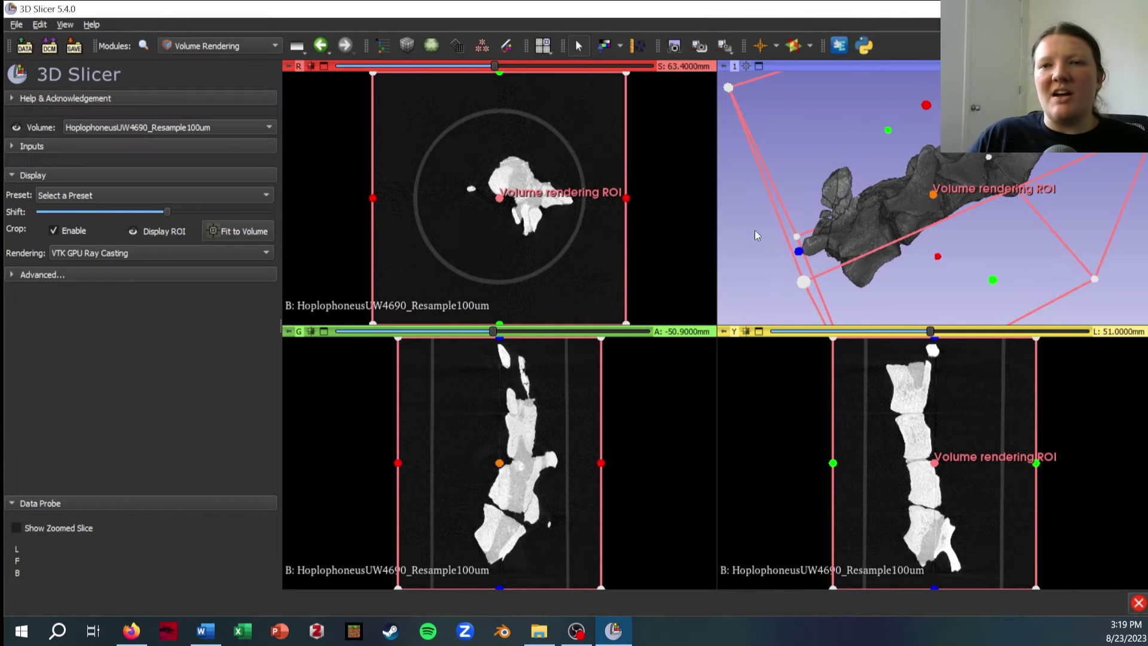
left_click_drag(754, 229, 730, 188)
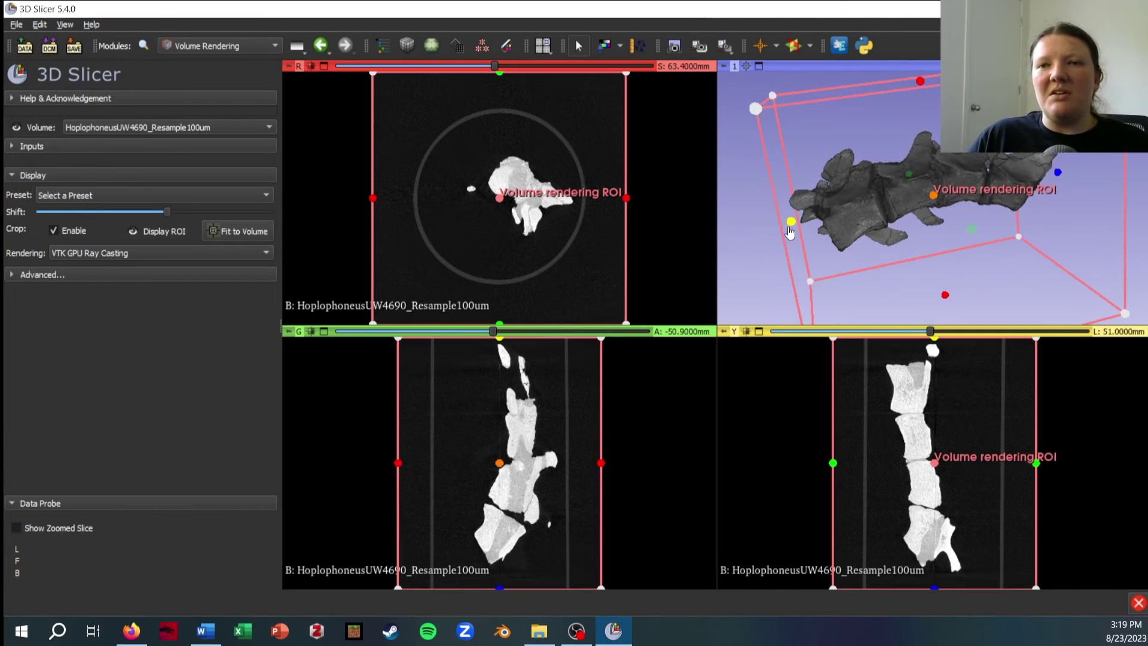
left_click_drag(792, 229, 924, 245)
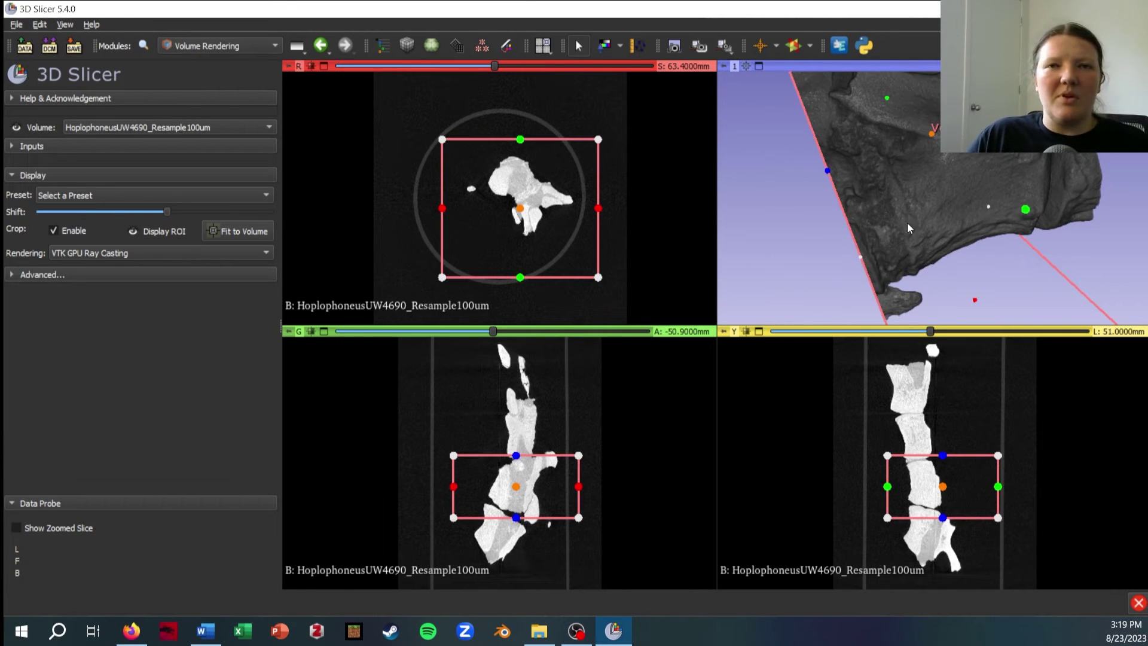
left_click_drag(891, 208, 828, 199)
Maximize the 3D view and pull the crop box faces inward until only the vertebra's end remains
double_click(828, 198)
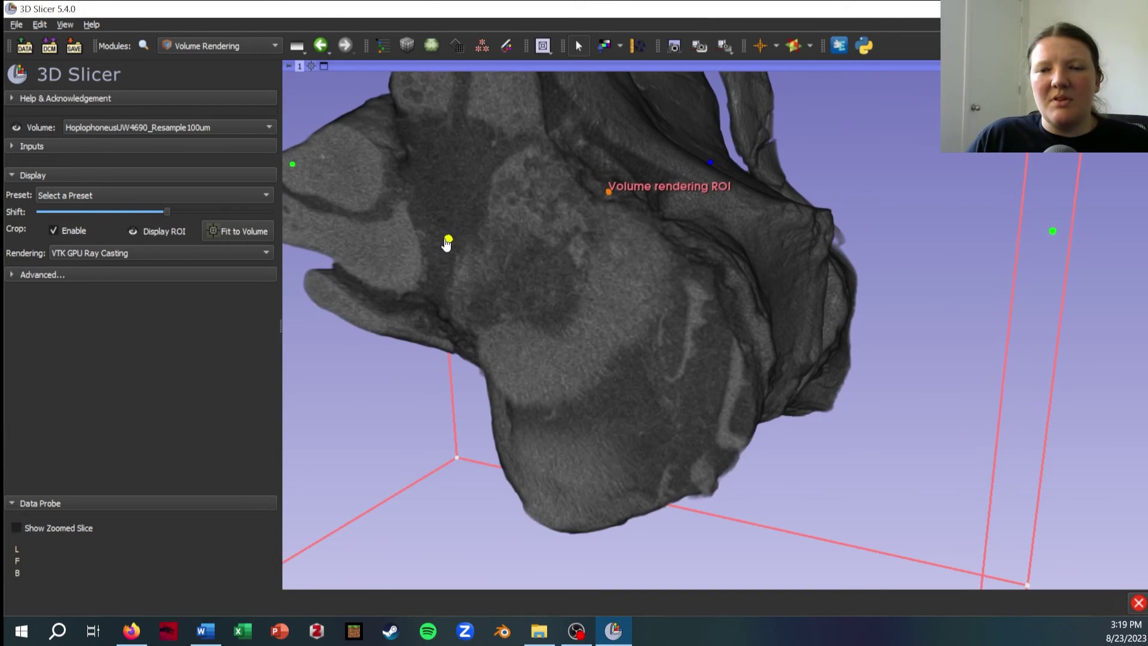
left_click_drag(437, 247, 459, 241)
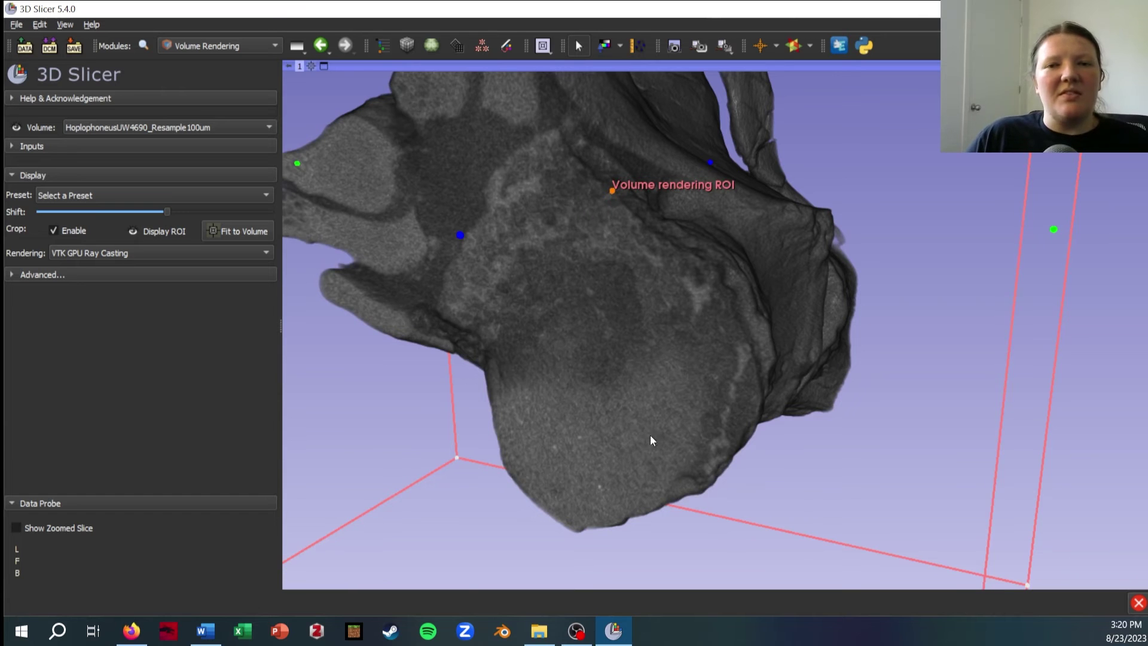
left_click_drag(464, 240, 445, 242)
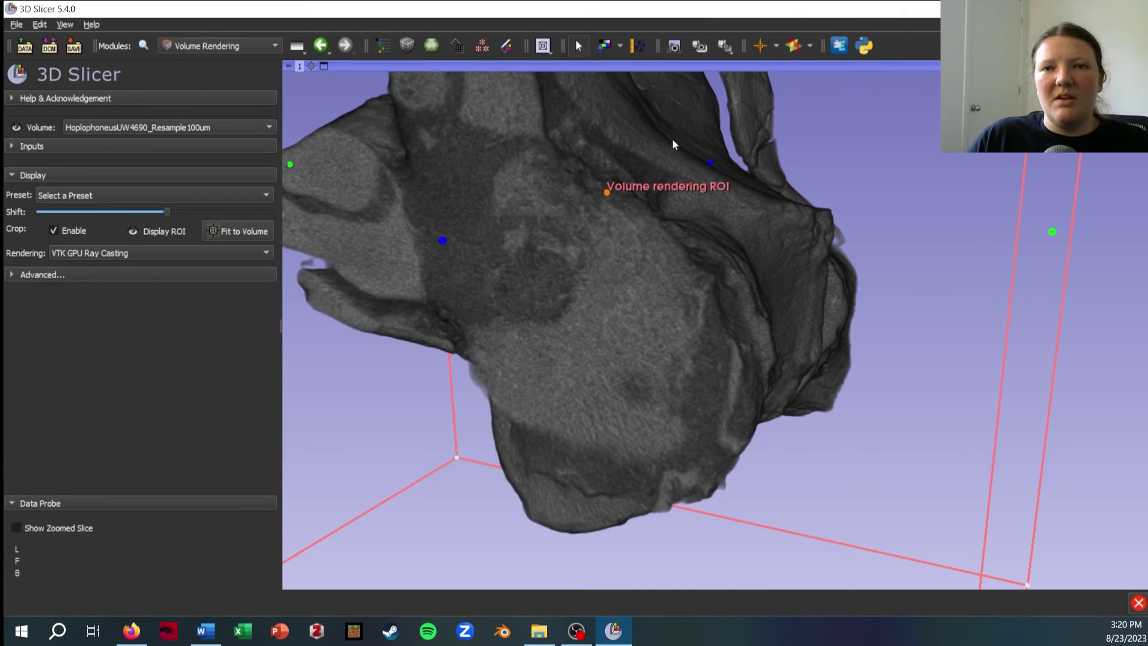
left_click_drag(673, 144, 717, 235)
left_click_drag(602, 190, 510, 103)
left_click_drag(671, 334, 597, 331)
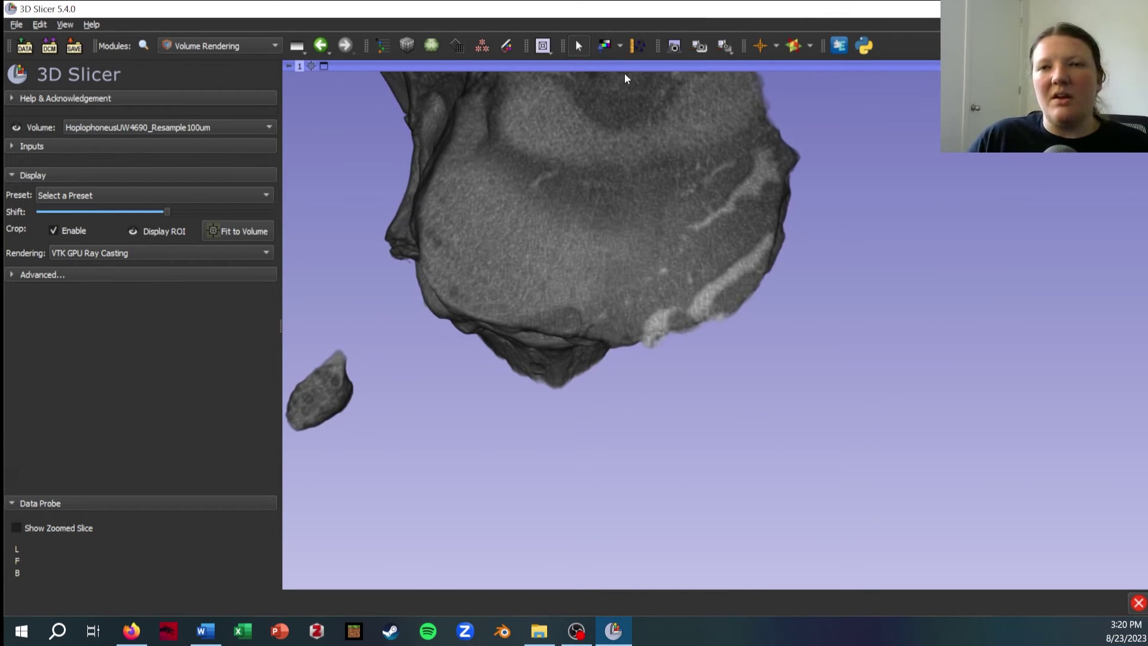
Create a Markups point list named Hoplo and place Hoplo-1 on the bone's lower edge
left_click(198, 45)
left_click(203, 106)
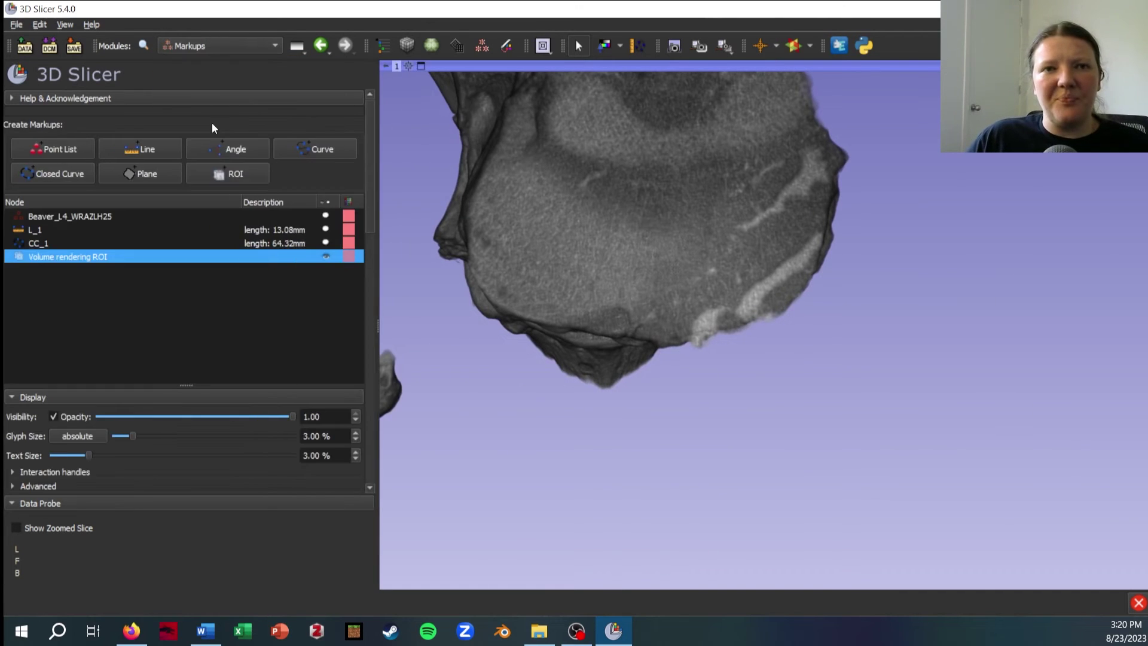
left_click(71, 151)
double_click(74, 269)
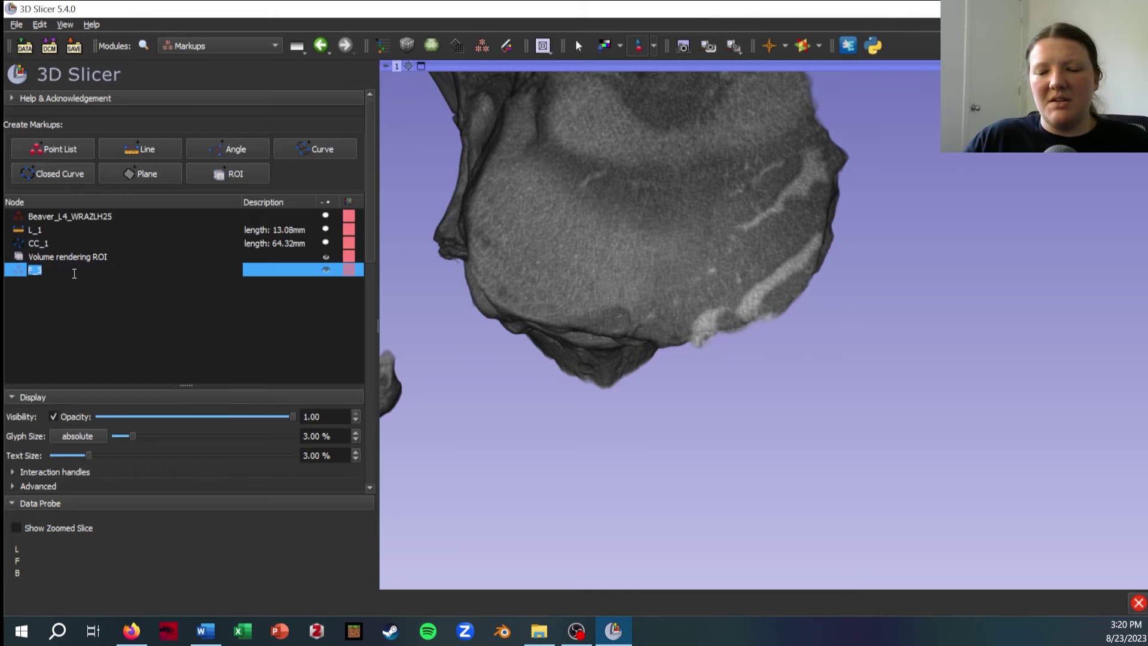
type("Hoplo")
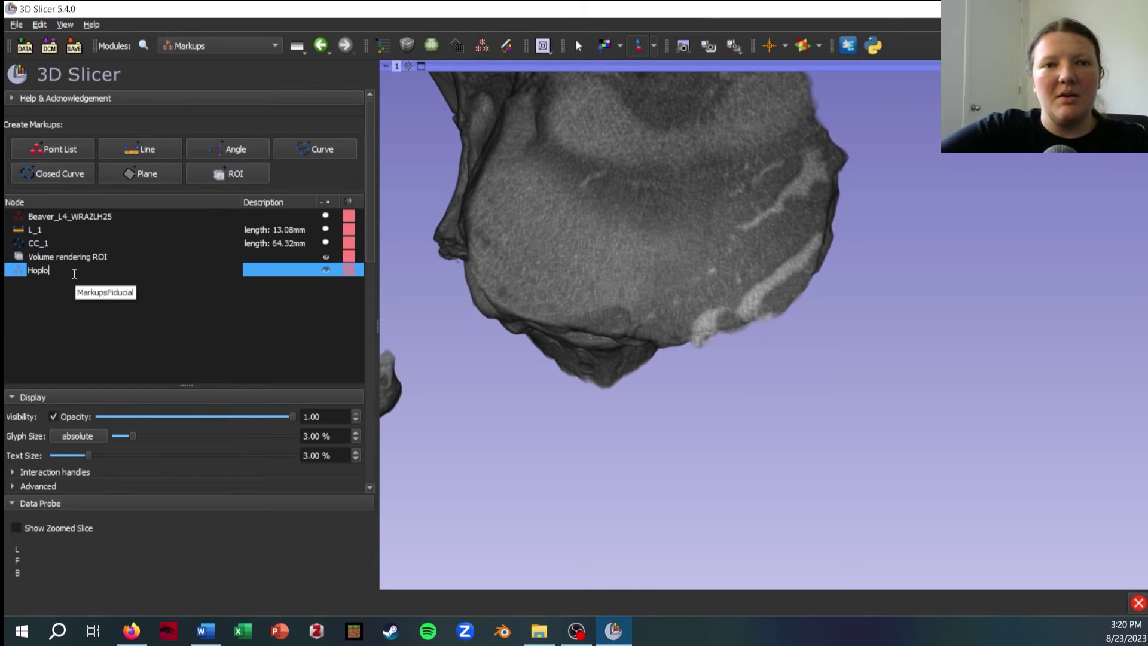
key("Return")
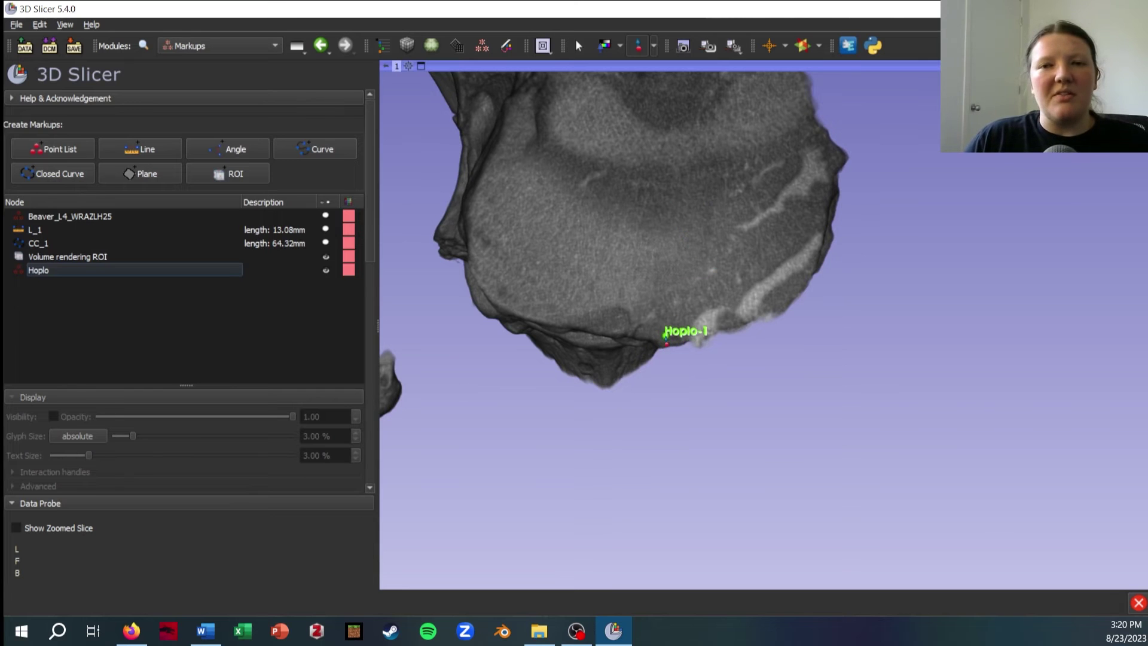
left_click(665, 337)
left_click_drag(767, 324, 707, 274)
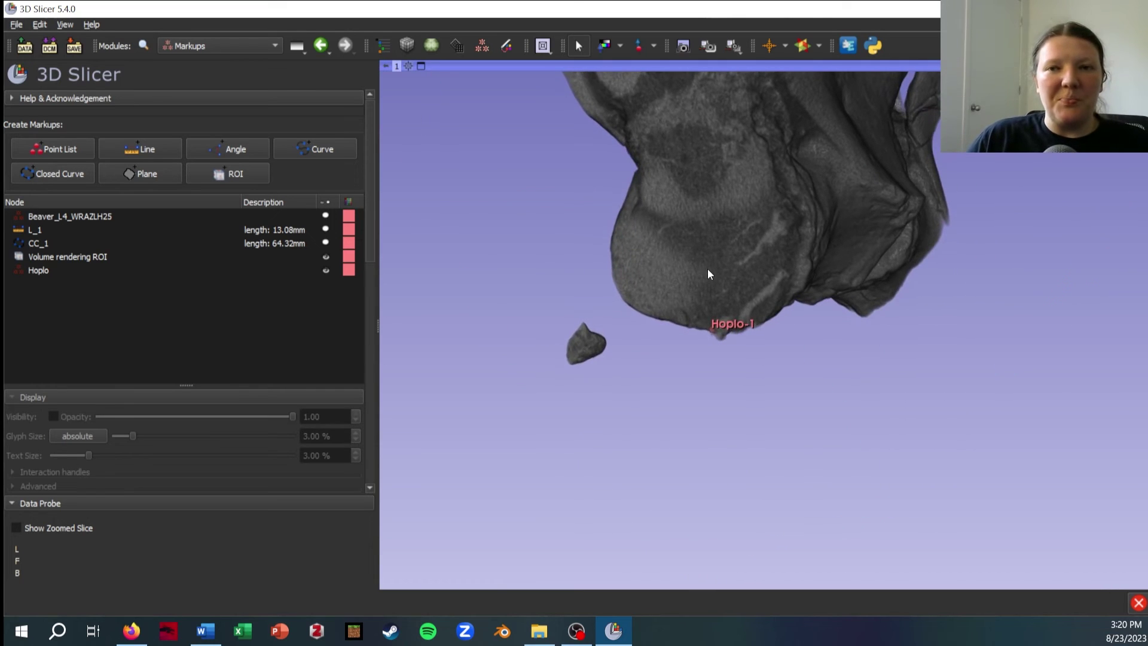
Switch the view layout to Four-Up, with three slice panes plus 3D
left_click(544, 47)
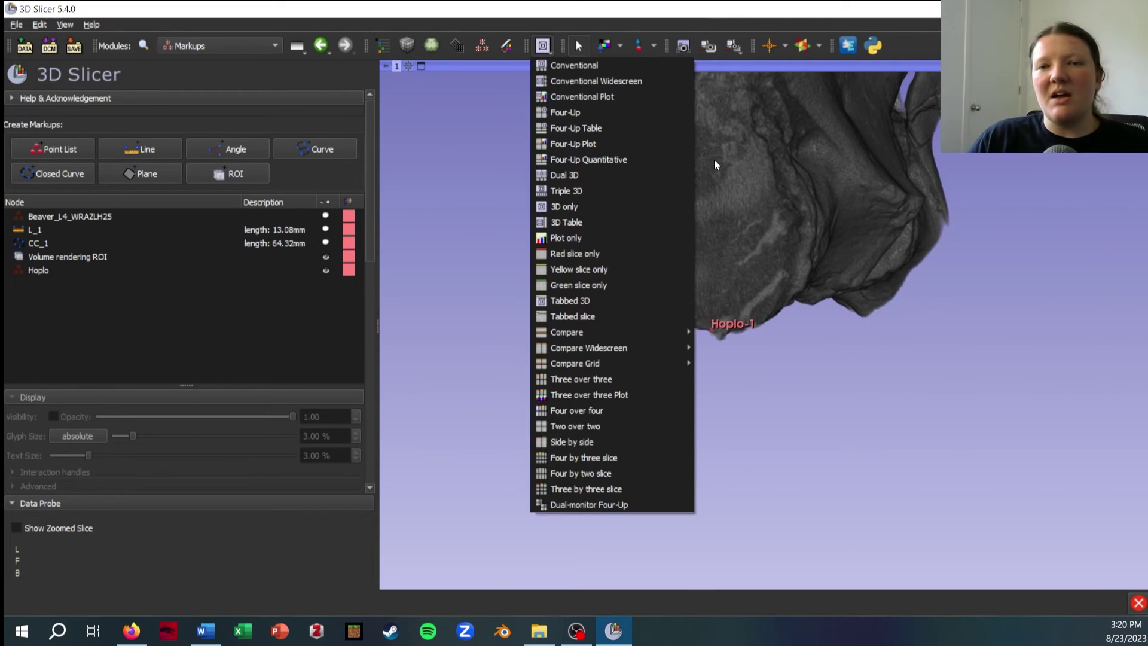
left_click(626, 147)
left_click(543, 47)
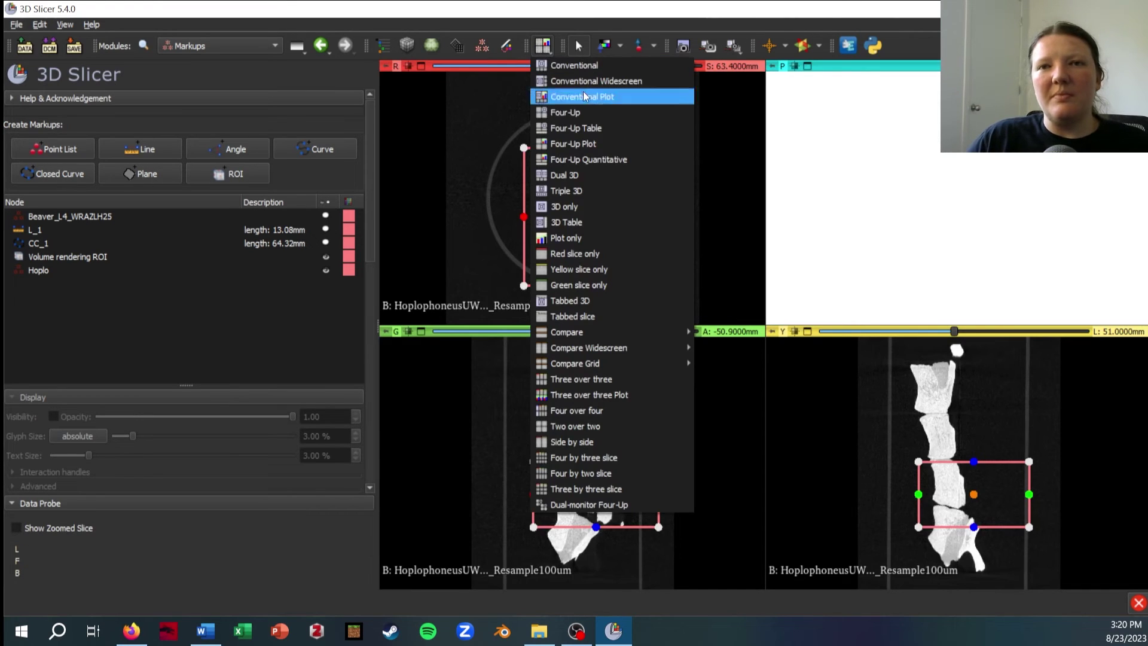
left_click(621, 142)
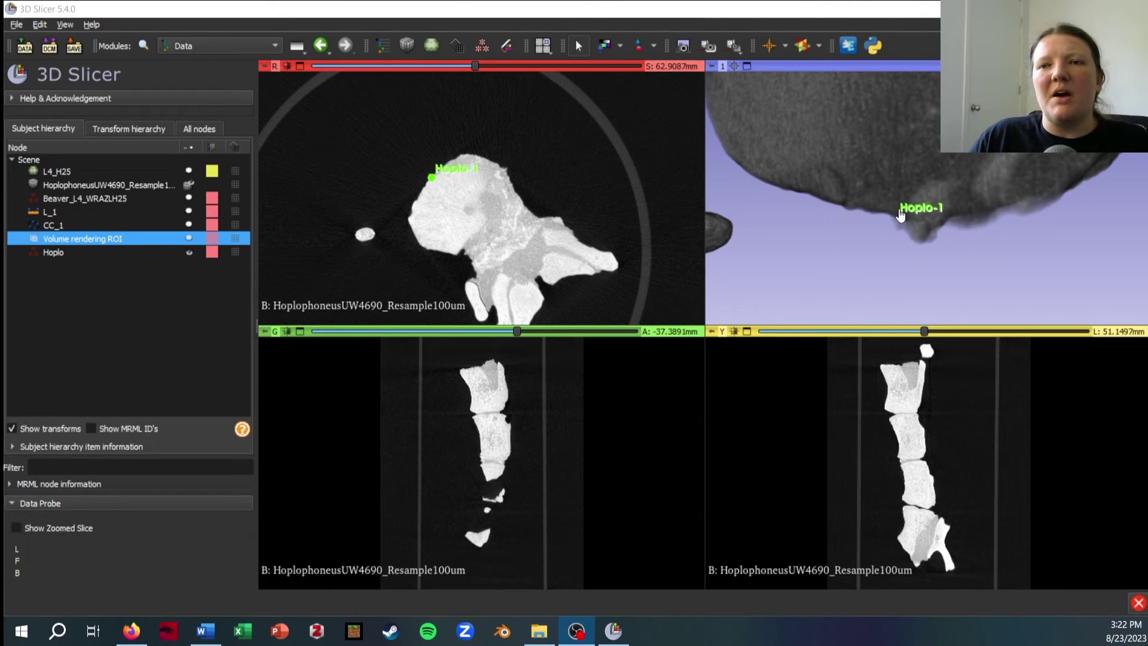
Jump the slice views to Hoplo-1 and scroll through the red slice view
left_click(895, 210)
mouse_move(894, 210)
left_mouse_down()
mouse_move(905, 208)
mouse_move(889, 217)
left_mouse_up()
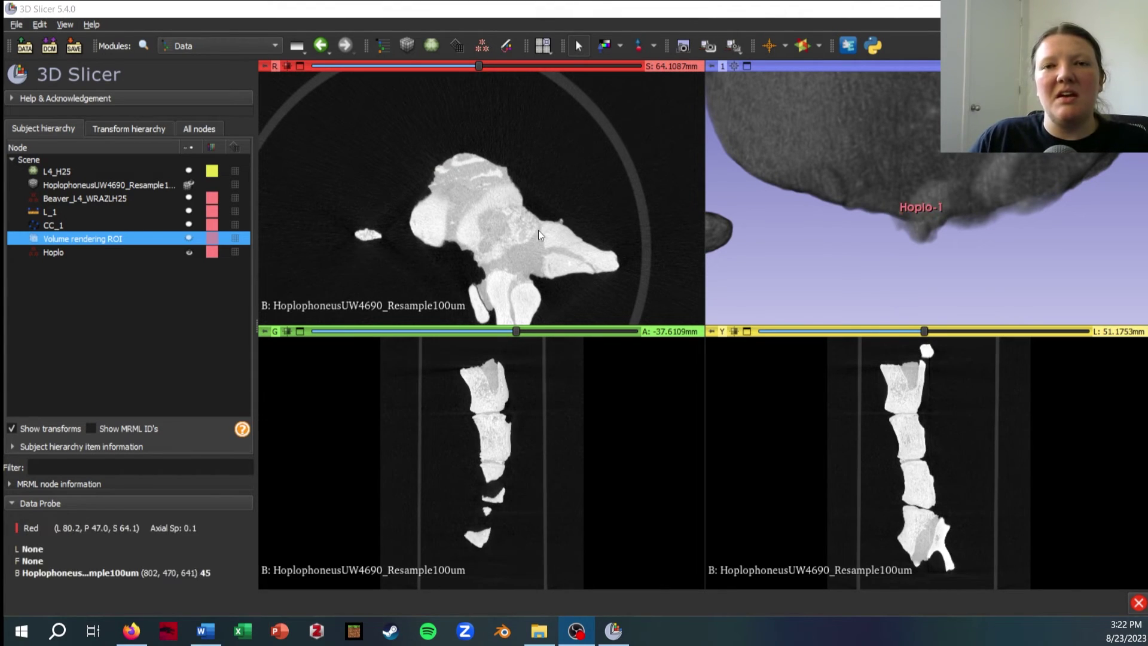
scroll(468, 202, "up", 6)
scroll(468, 199, "down", 7)
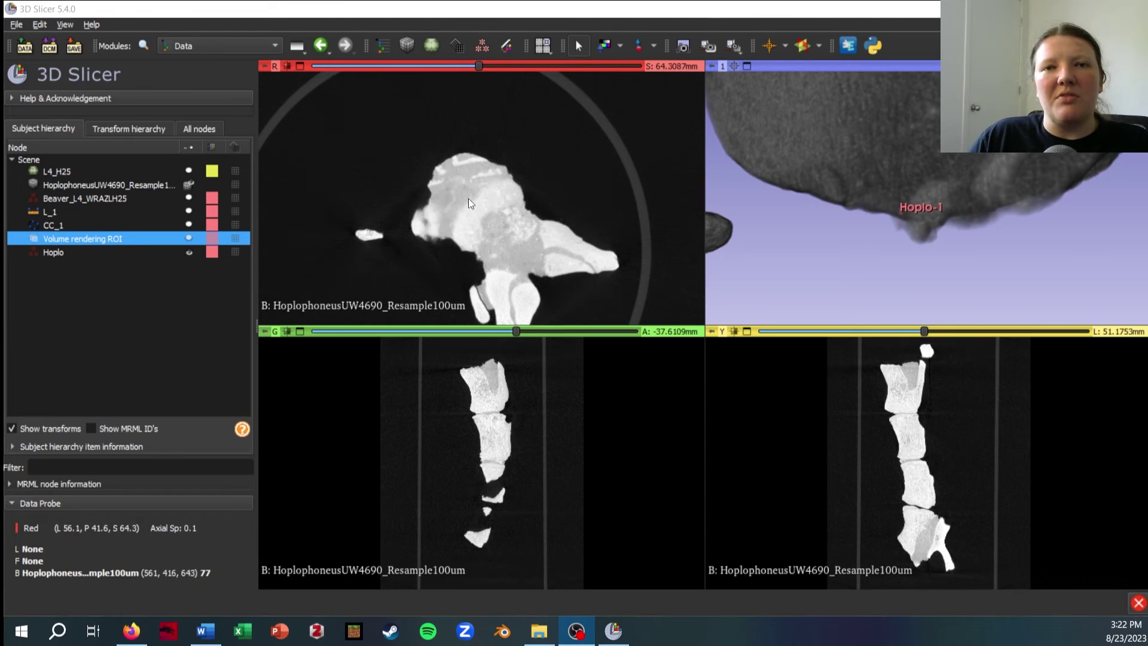
scroll(468, 208, "up", 20)
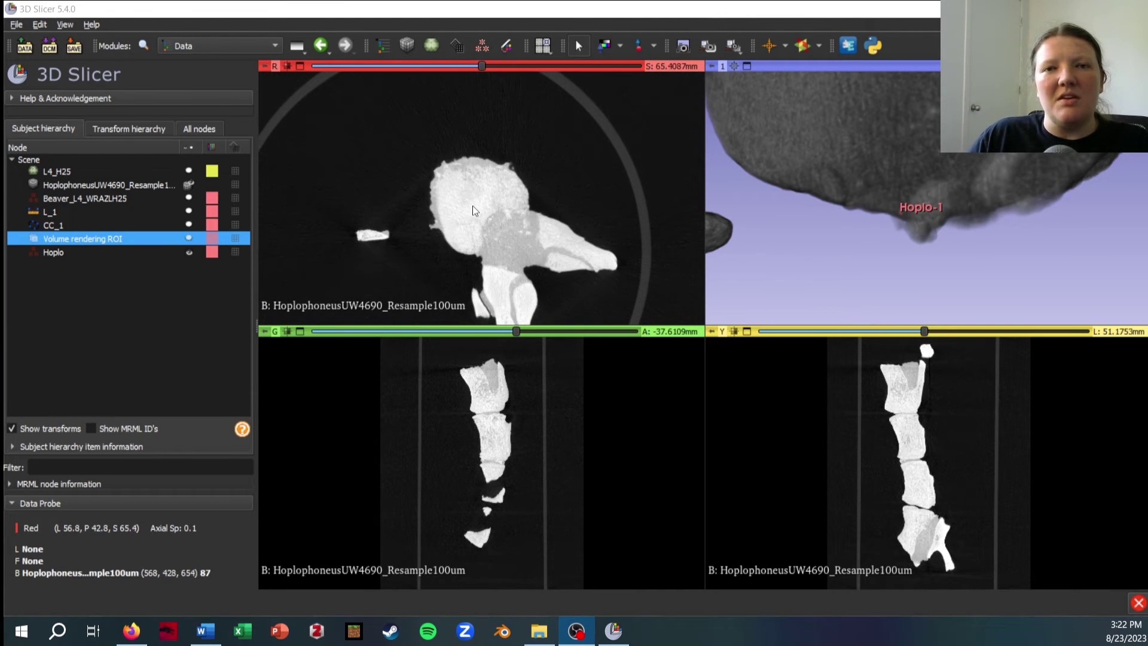
scroll(469, 203, "down", 5)
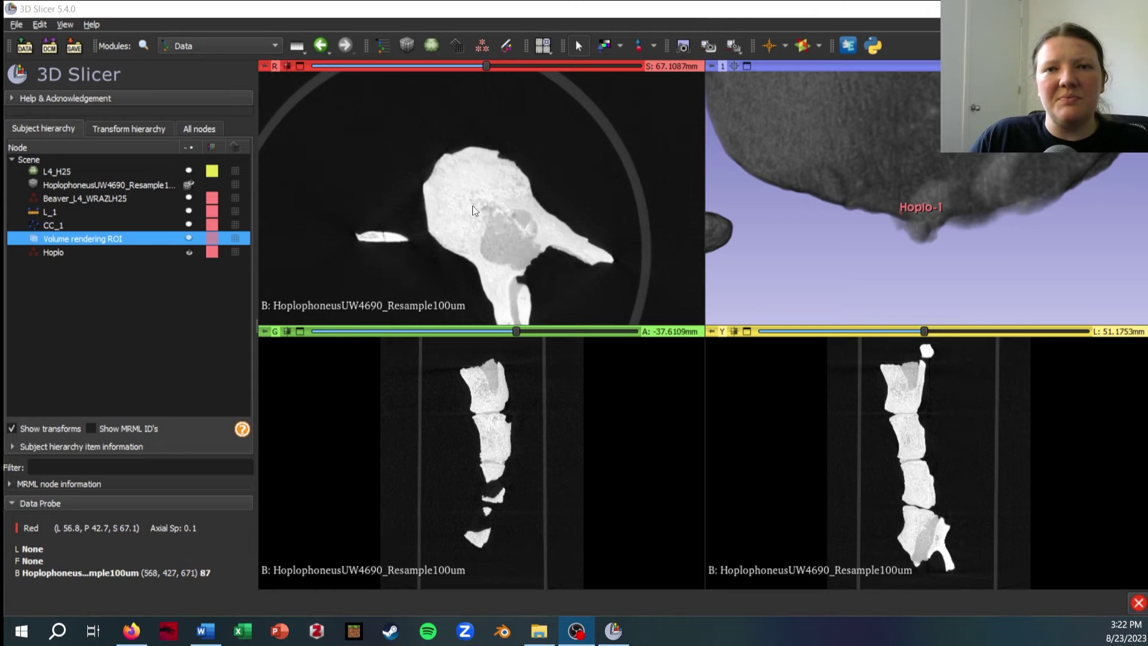
scroll(462, 194, "down", 7)
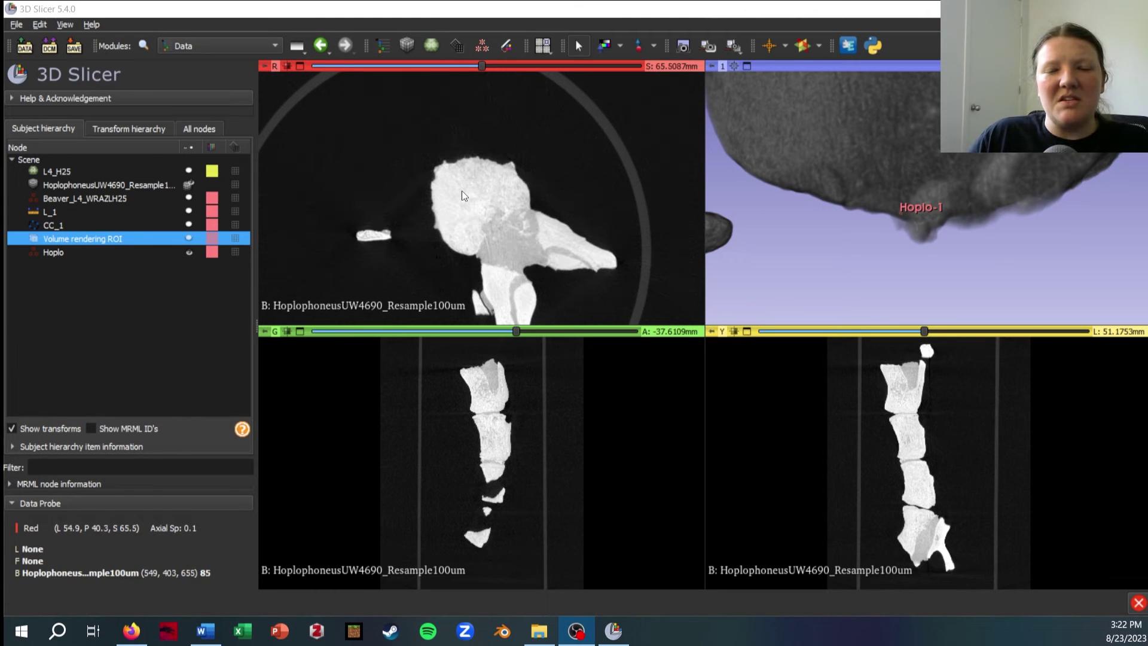
scroll(463, 196, "down", 9)
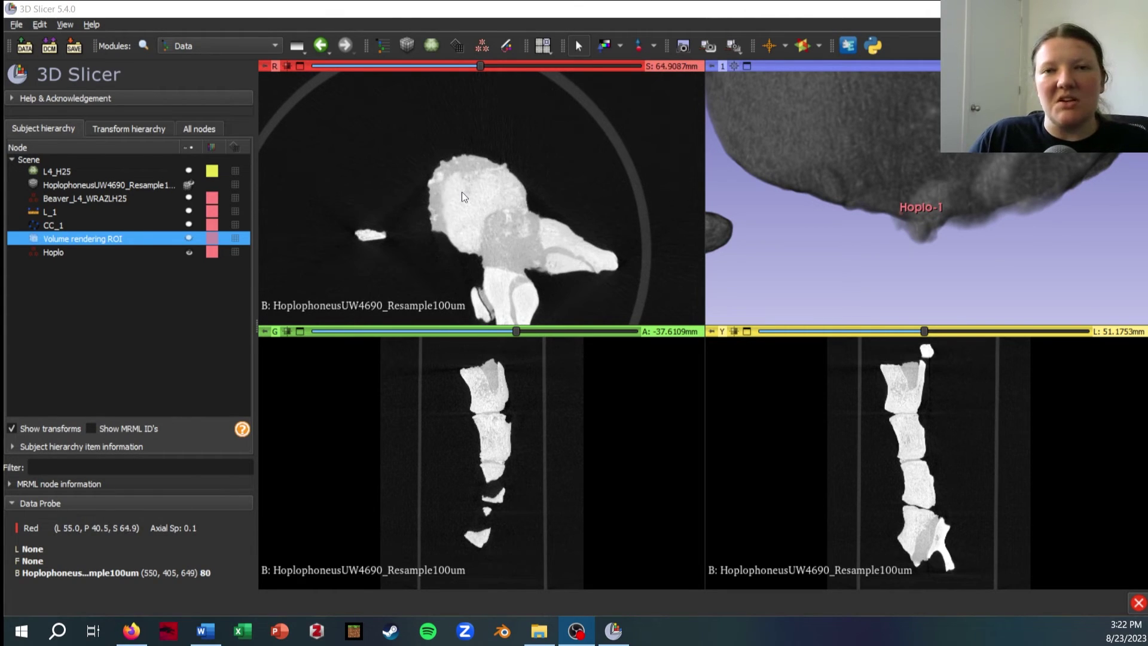
Center the slice views on Hoplo-1 and zoom the coronal and sagittal slices around it
scroll(466, 197, "up", 10)
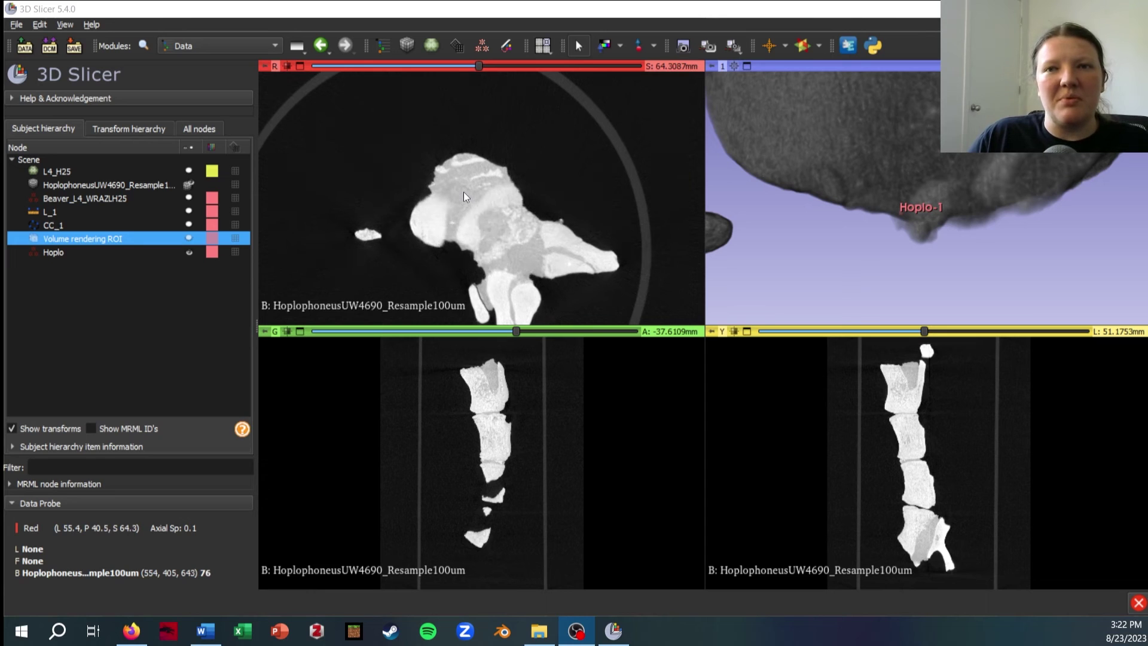
scroll(466, 197, "up", 4)
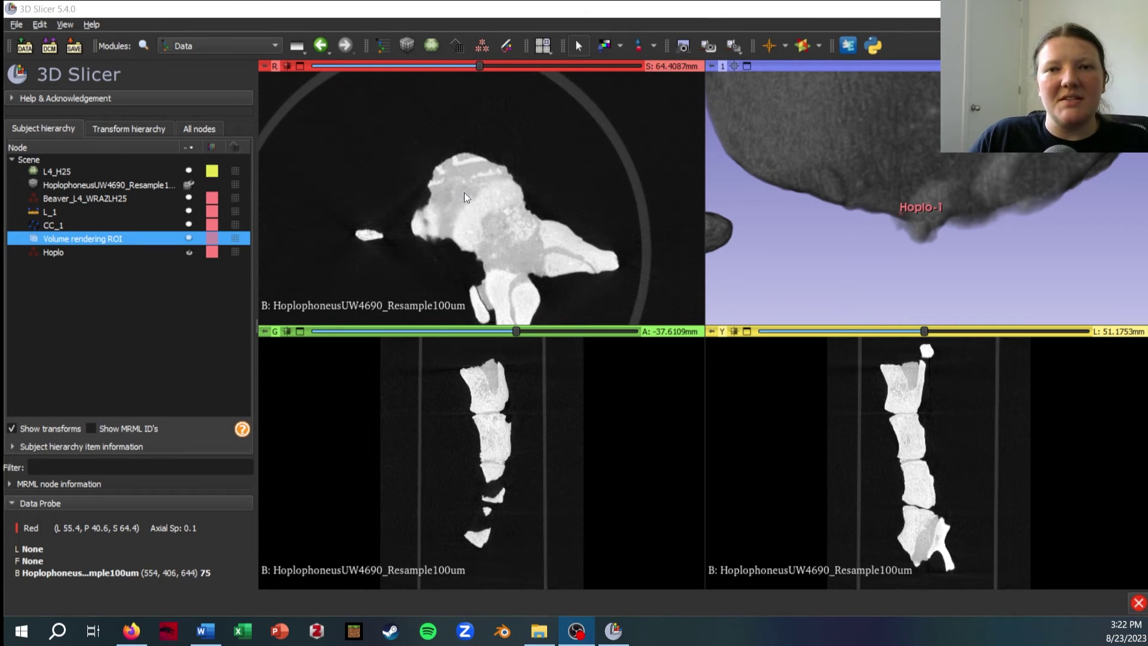
scroll(469, 198, "down", 4)
scroll(471, 198, "down", 5)
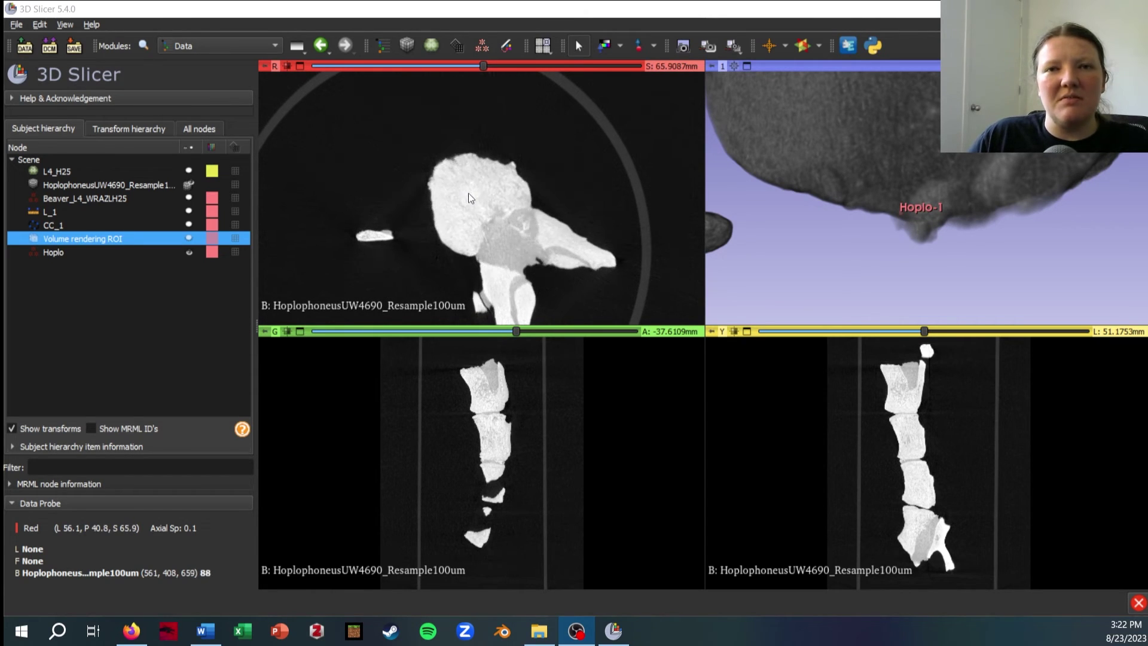
left_click(900, 210)
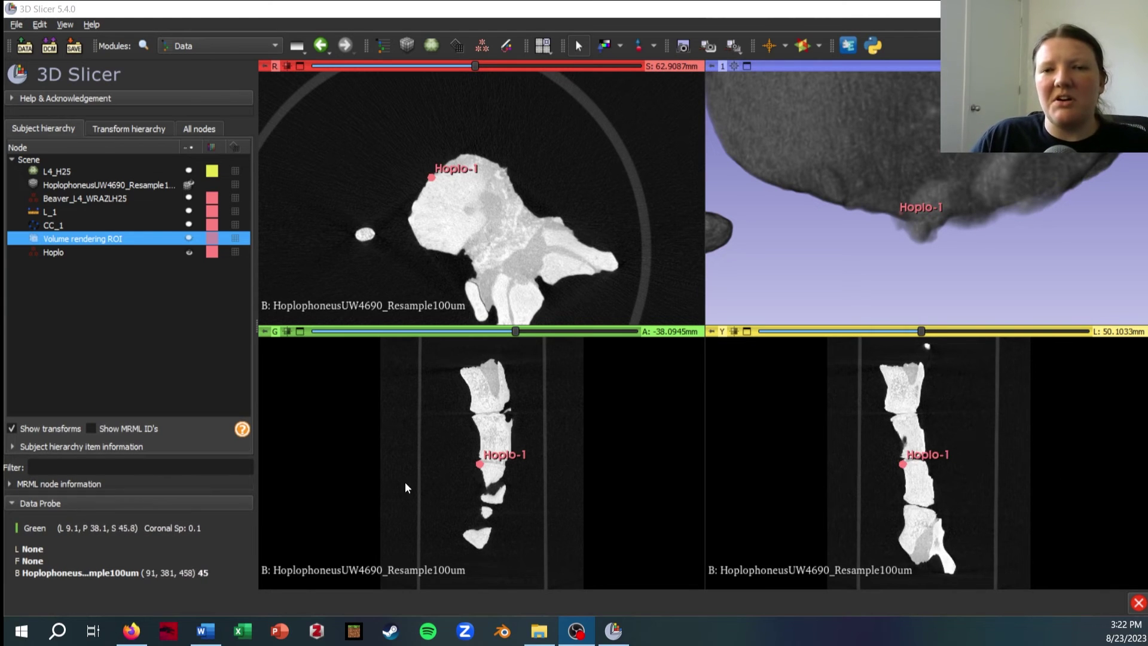
right_click_drag(572, 460, 811, 641)
right_click_drag(568, 482, 613, 486)
middle_click_drag(612, 486, 530, 429)
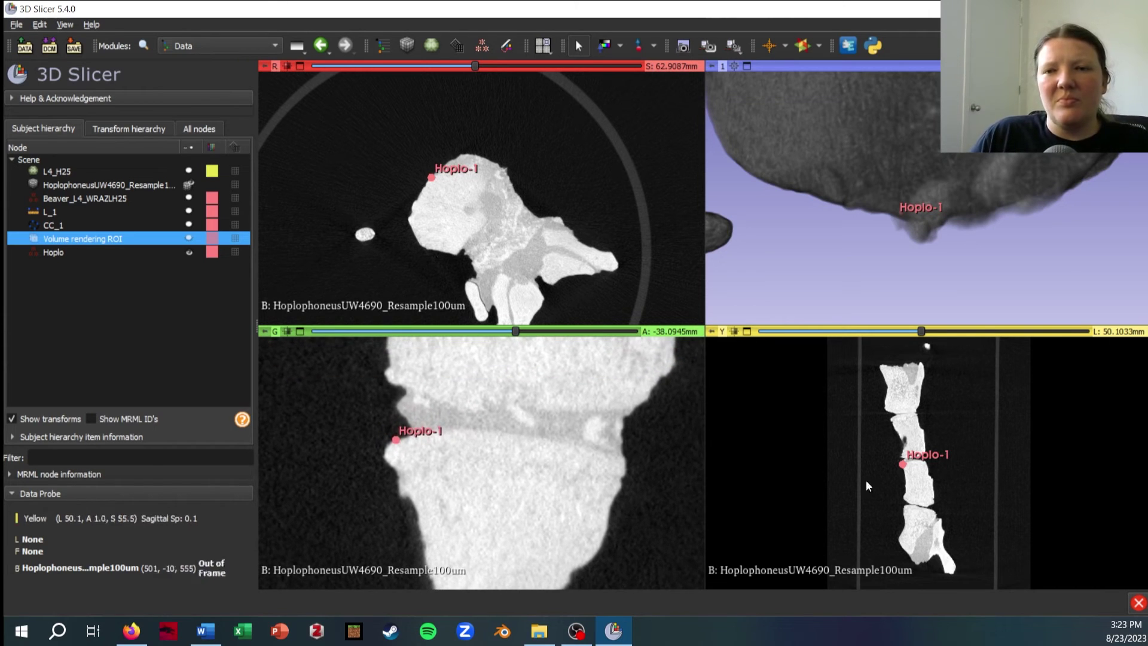
right_click_drag(1064, 526, 870, 472)
middle_click_drag(869, 472, 1045, 493)
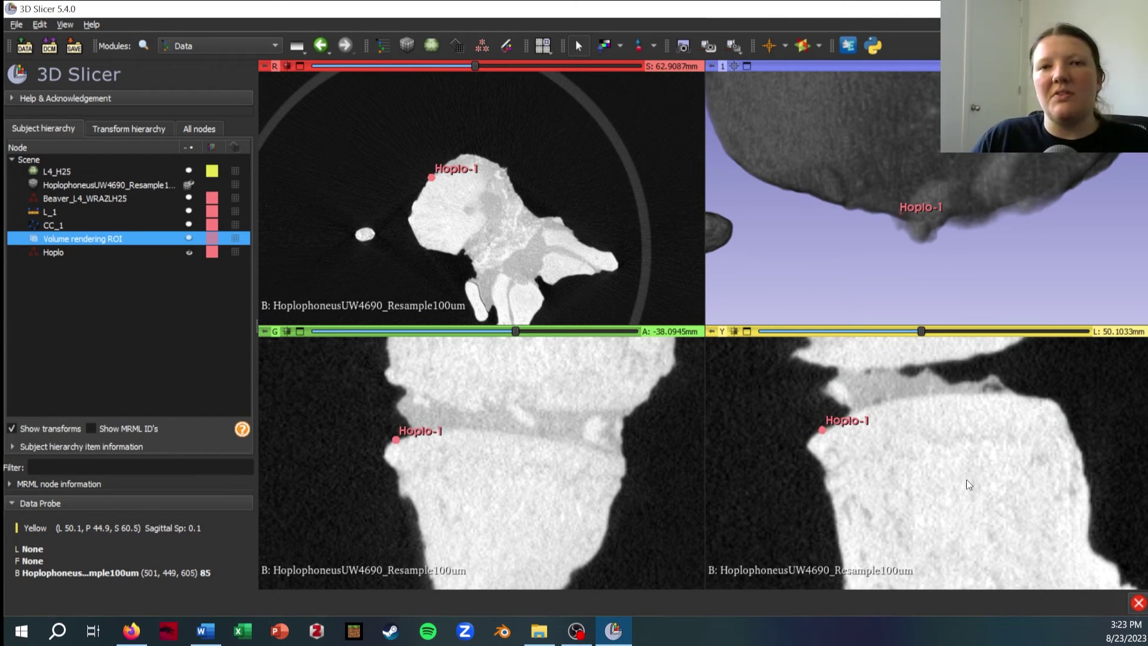
Zoom the axial slice into the bone and move Hoplo-1 down onto the vertebra's edge
right_click_drag(492, 178, 711, 310)
right_click_drag(413, 200, 456, 228)
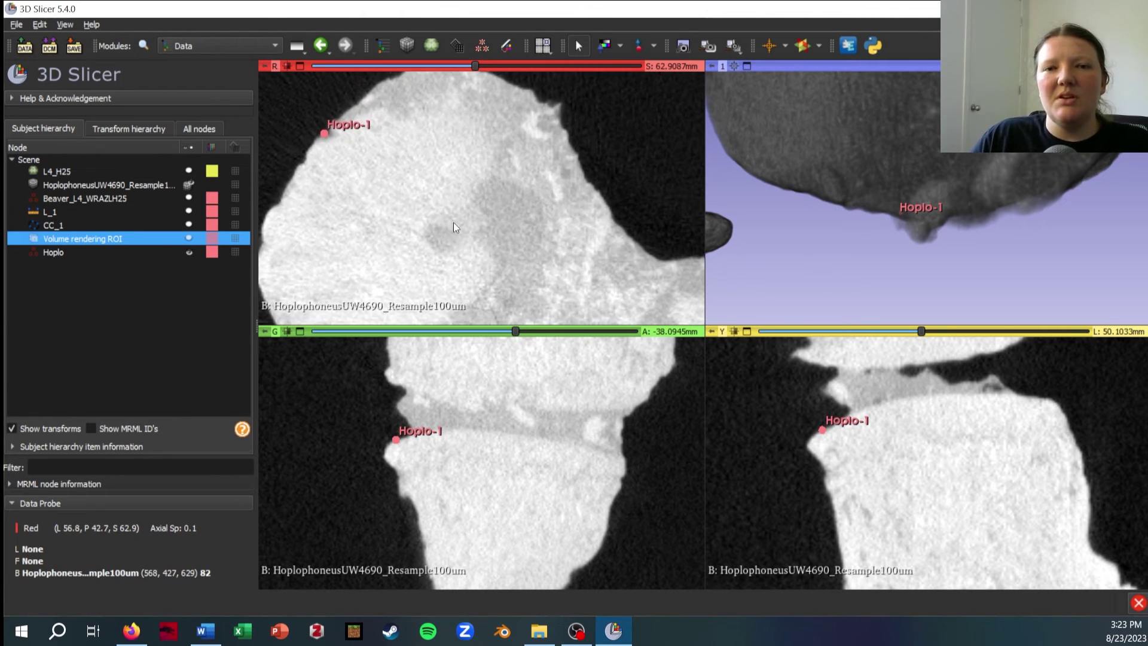
middle_click_drag(456, 228, 513, 204)
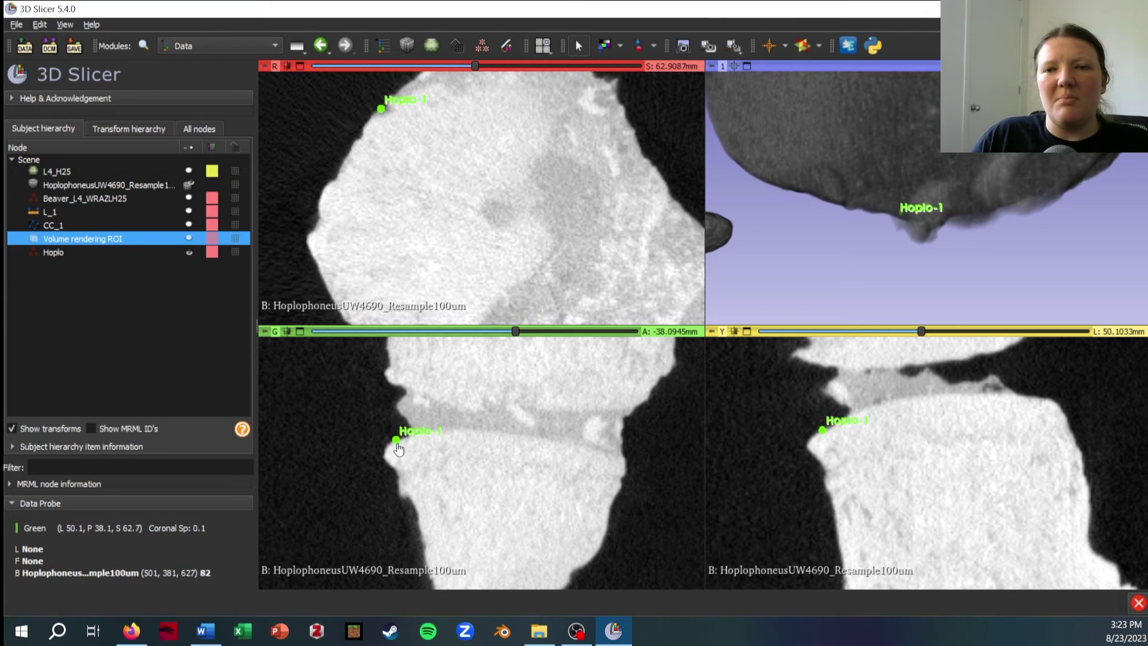
left_click_drag(397, 448, 388, 457)
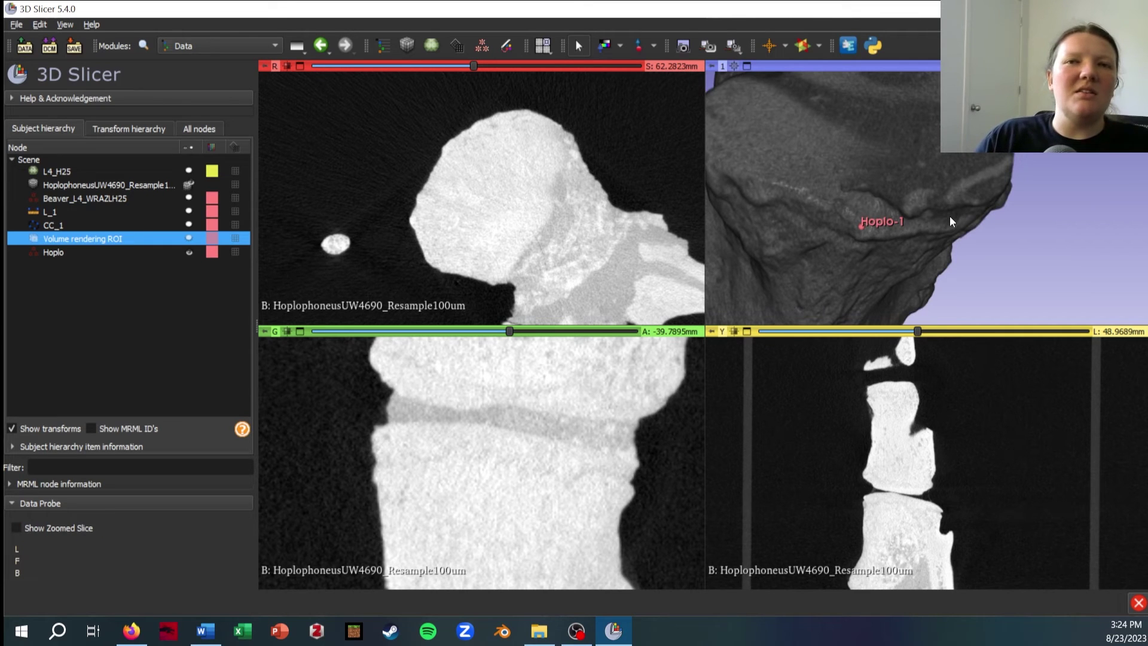
Orbit and zoom the vertebra, then open the Save dialog enlarged to list every scene file
left_click_drag(952, 221, 868, 189)
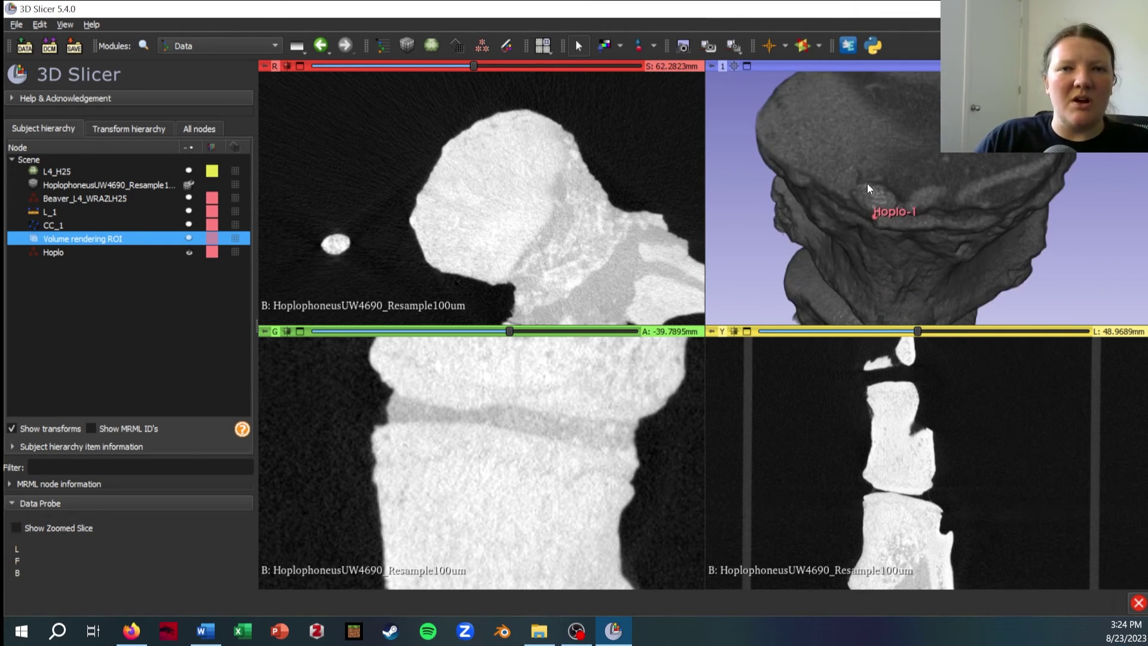
scroll(951, 154, "up", 3)
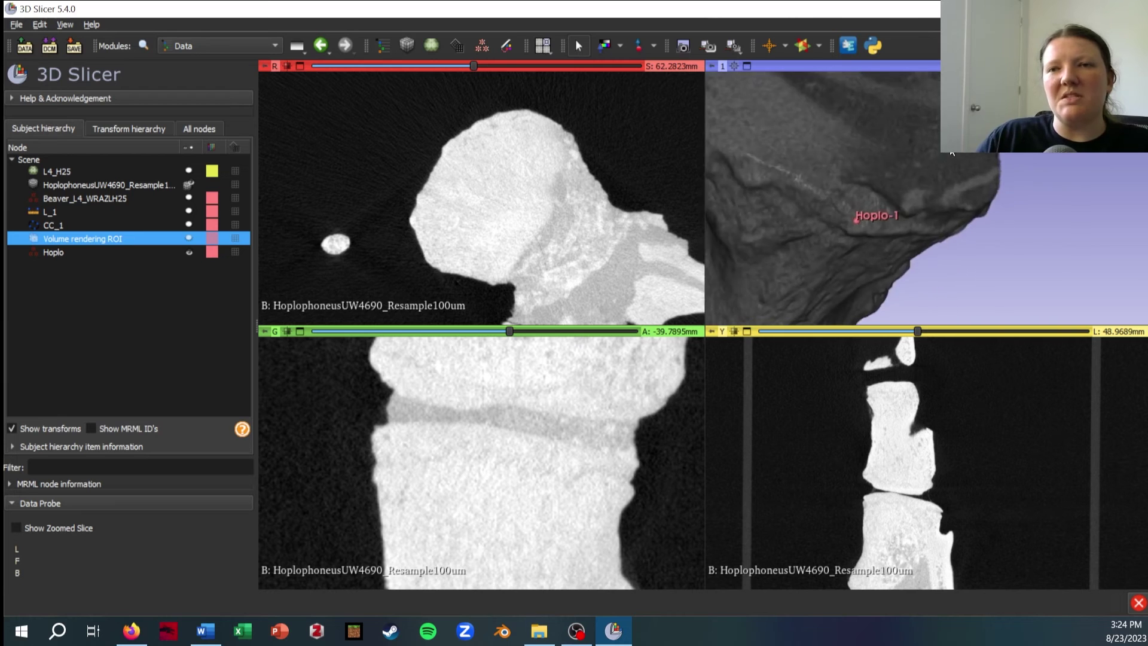
scroll(952, 153, "up", 2)
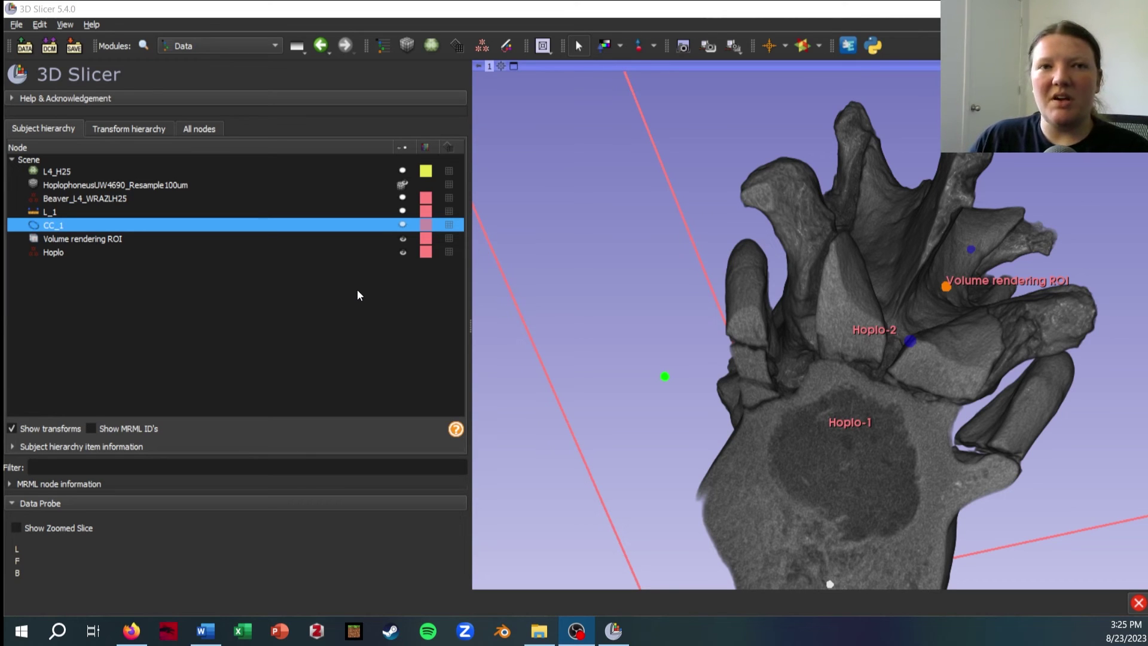
left_click(74, 45)
left_click_drag(533, 179, 533, 53)
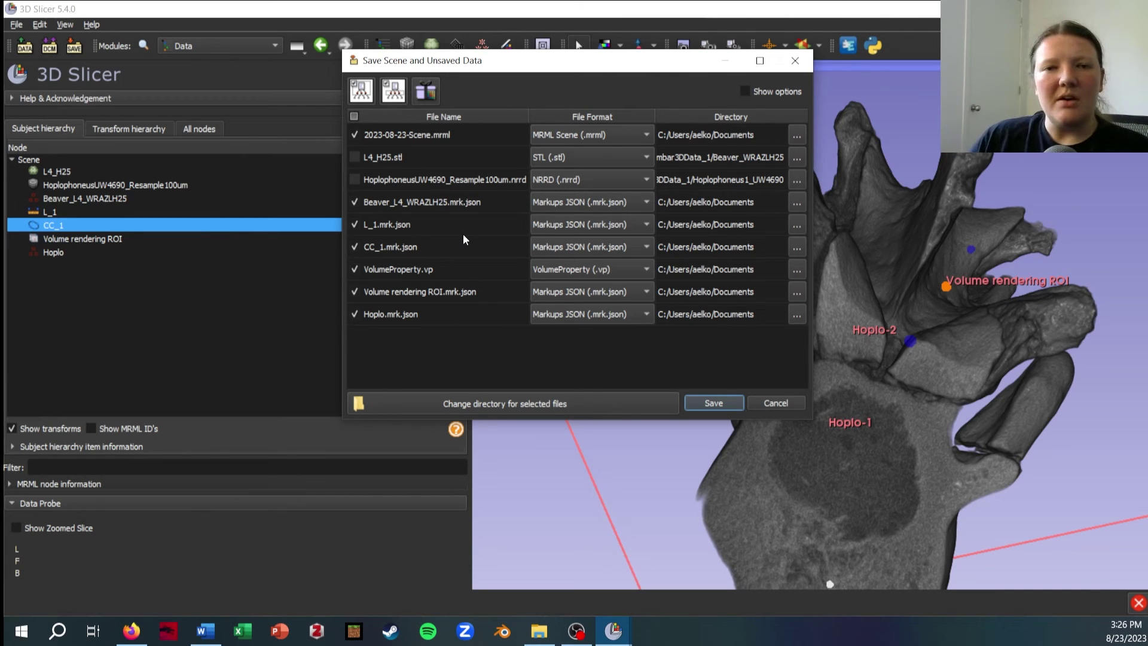
Check only the Beaver_L4_WRAZLH25 markups for saving, in Markups Fiducial CSV (.fcsv) format
left_click(586, 226)
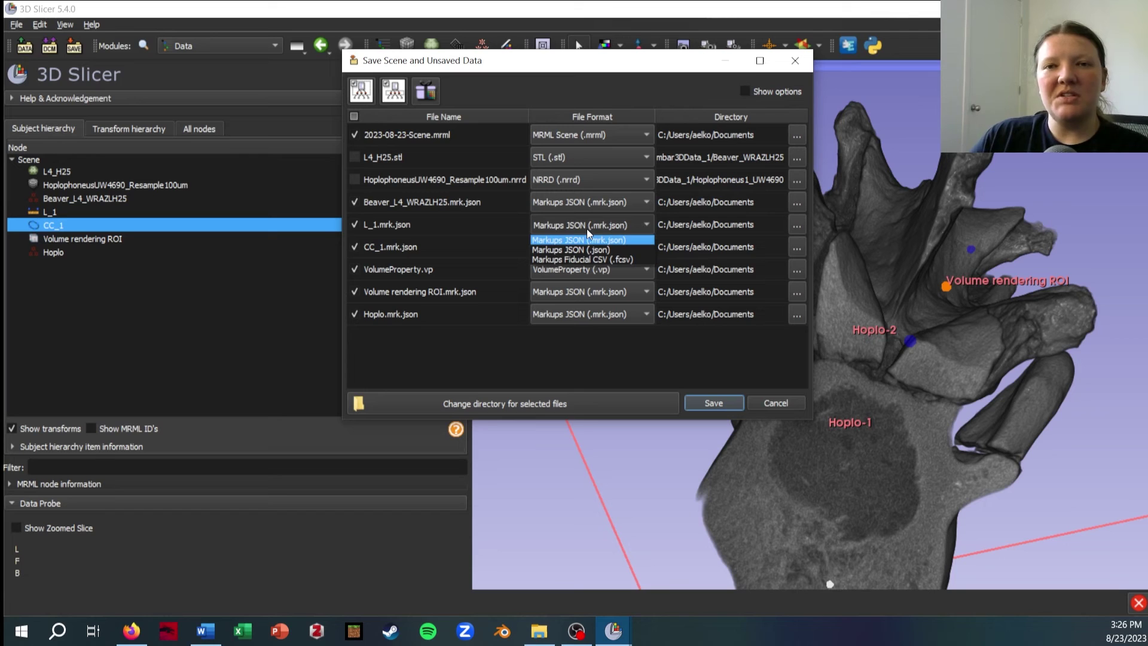
left_click(597, 259)
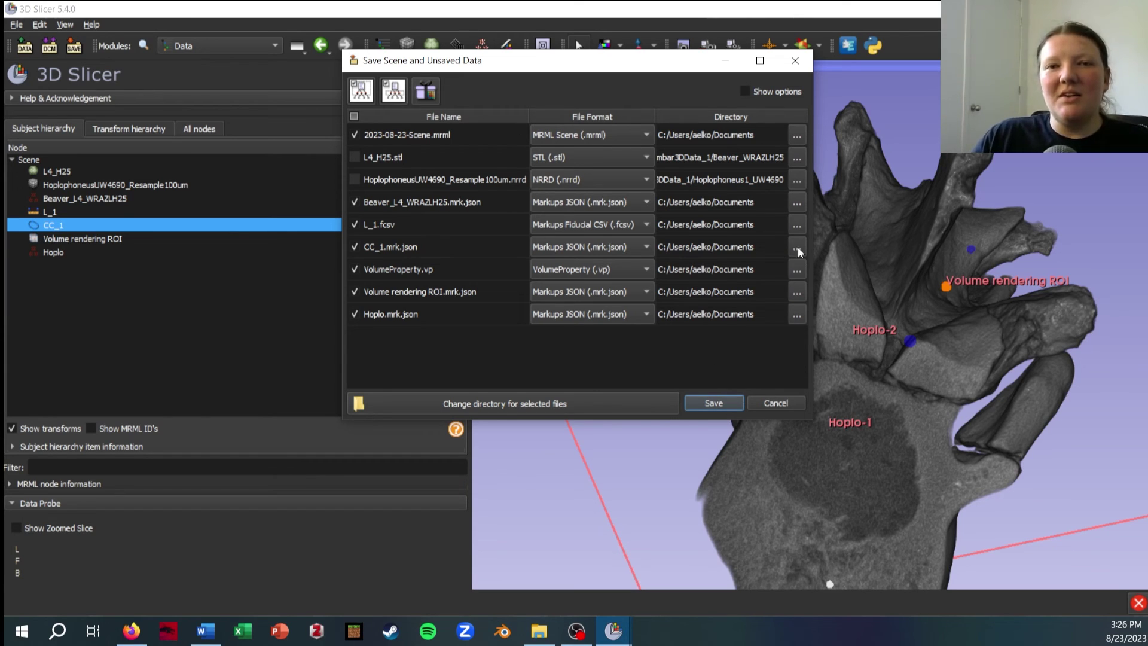
left_click(353, 117)
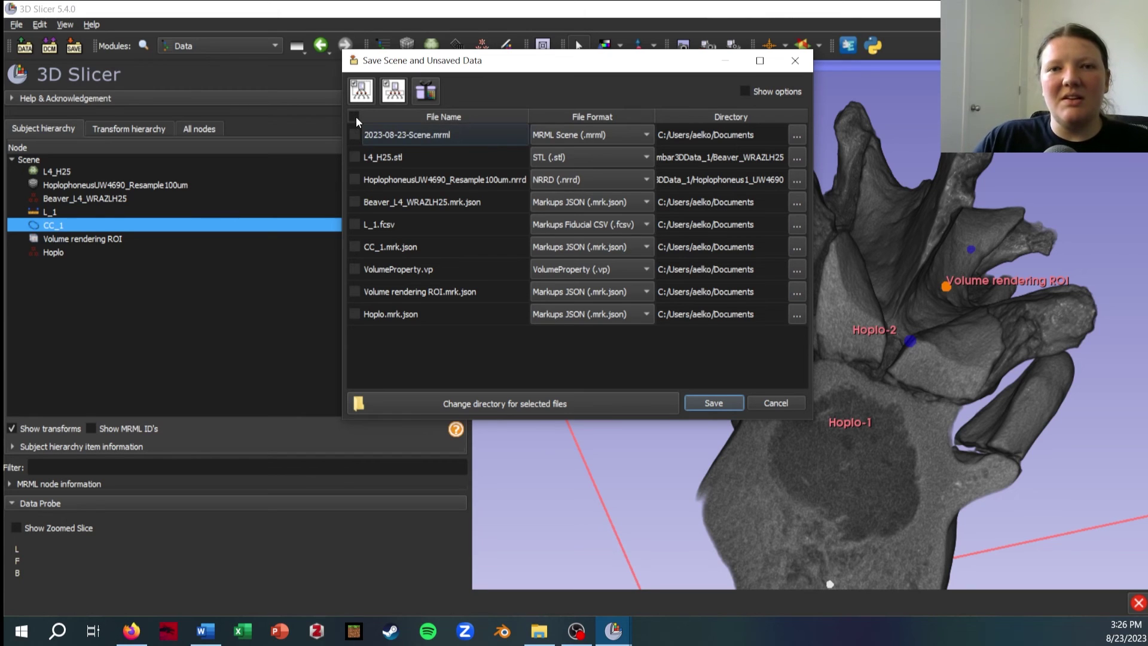
left_click(355, 202)
left_click(615, 203)
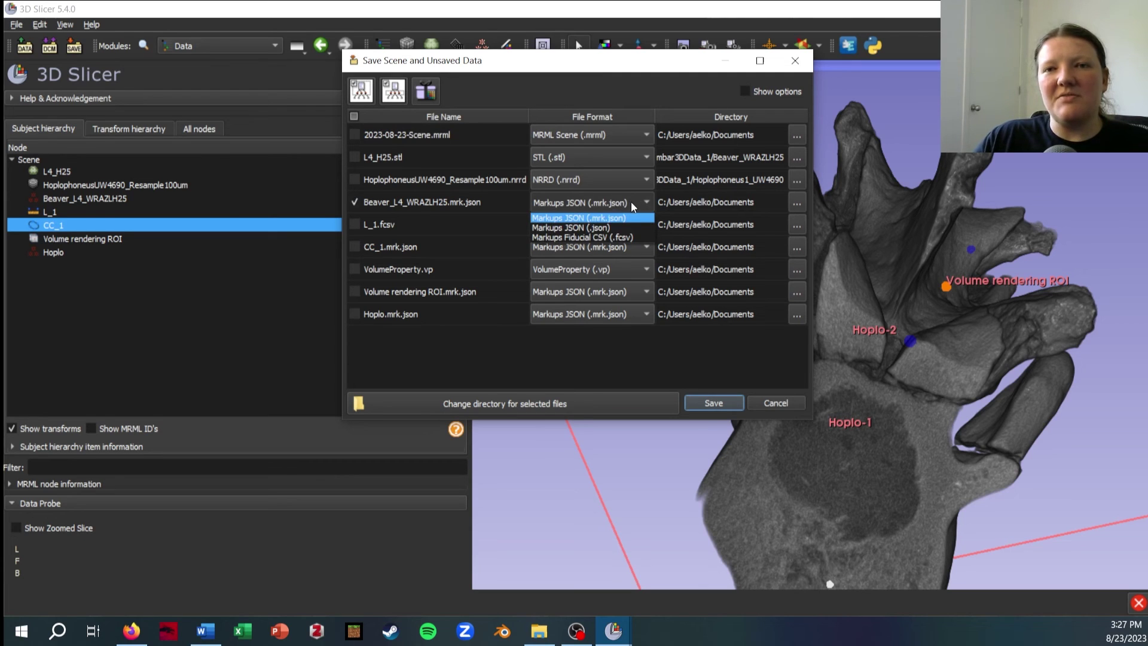
left_click(630, 202)
left_click(616, 210)
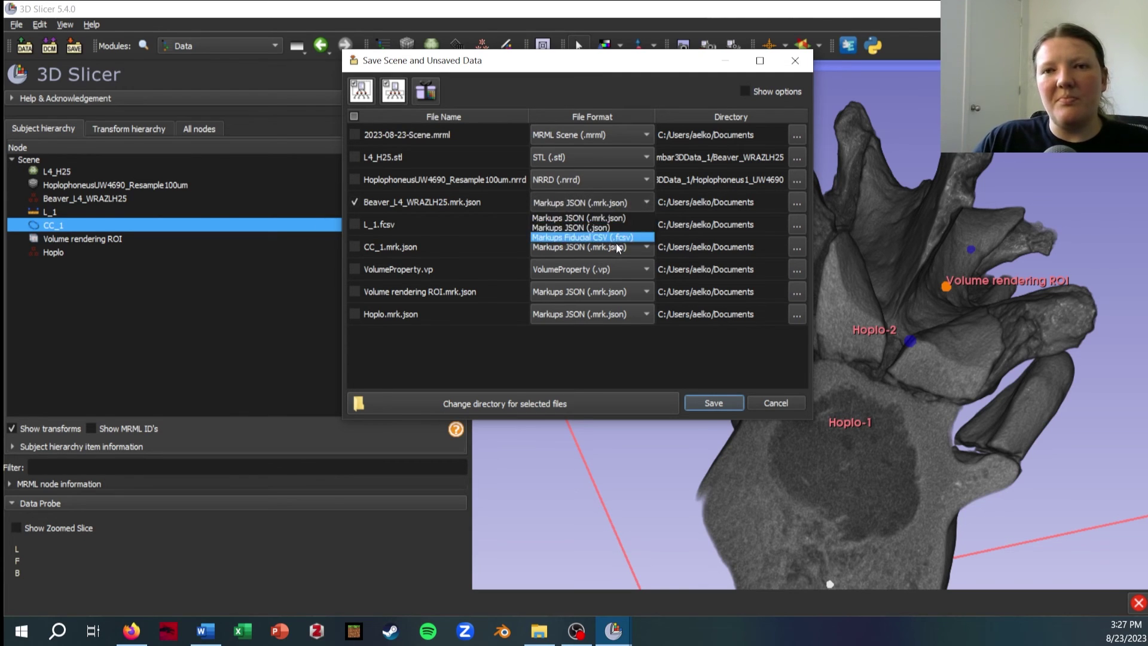
left_click(644, 233)
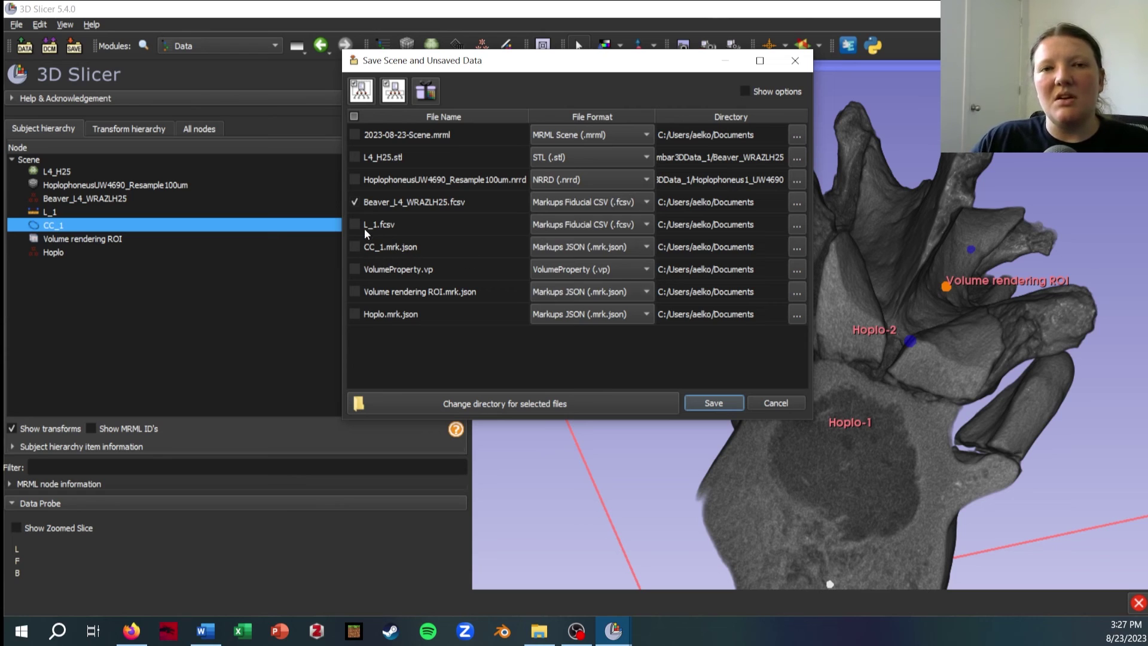
Set L_1 to Markups JSON (.mrk.json), save, and bring up Notepad++
left_click(621, 230)
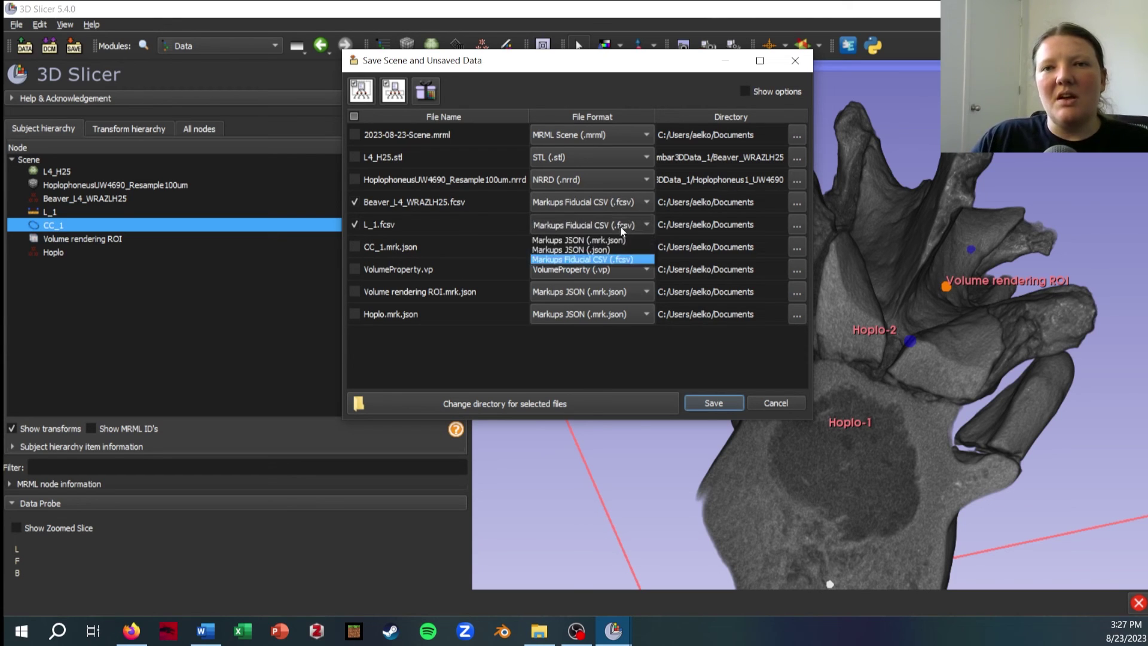
left_click(615, 240)
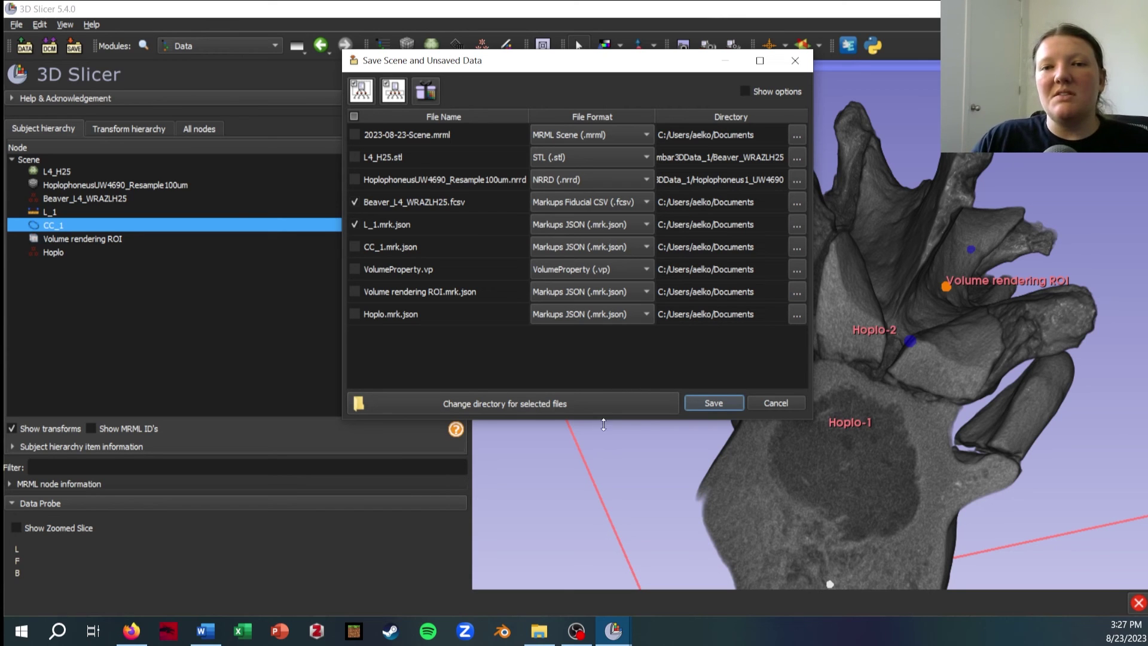
key("Return")
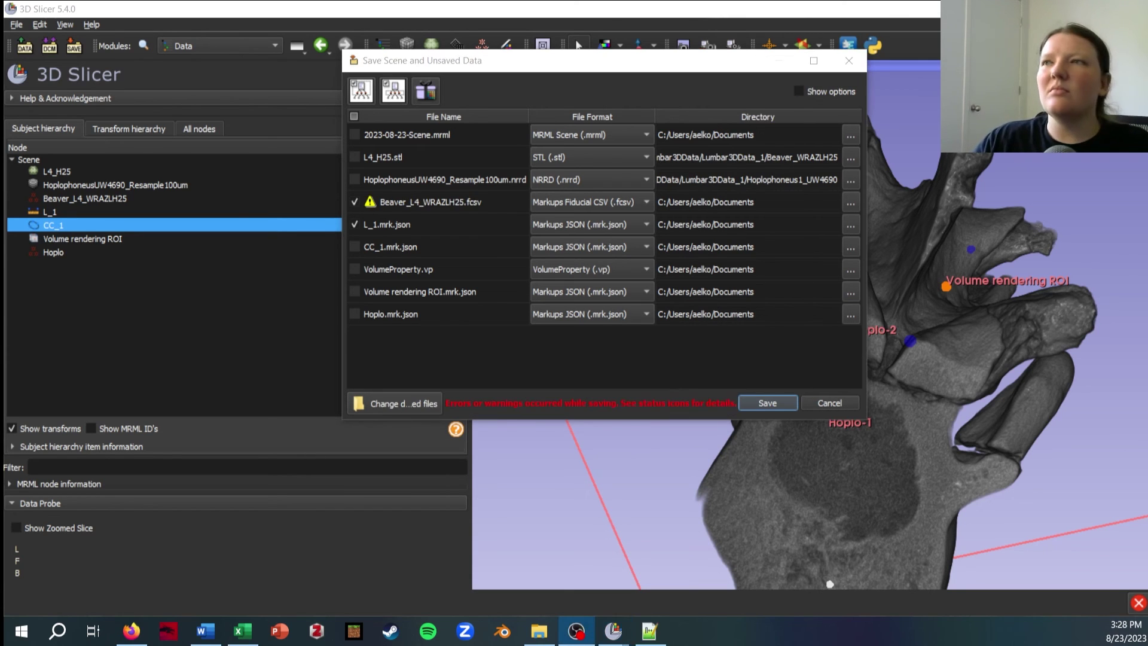
key("alt+Tab")
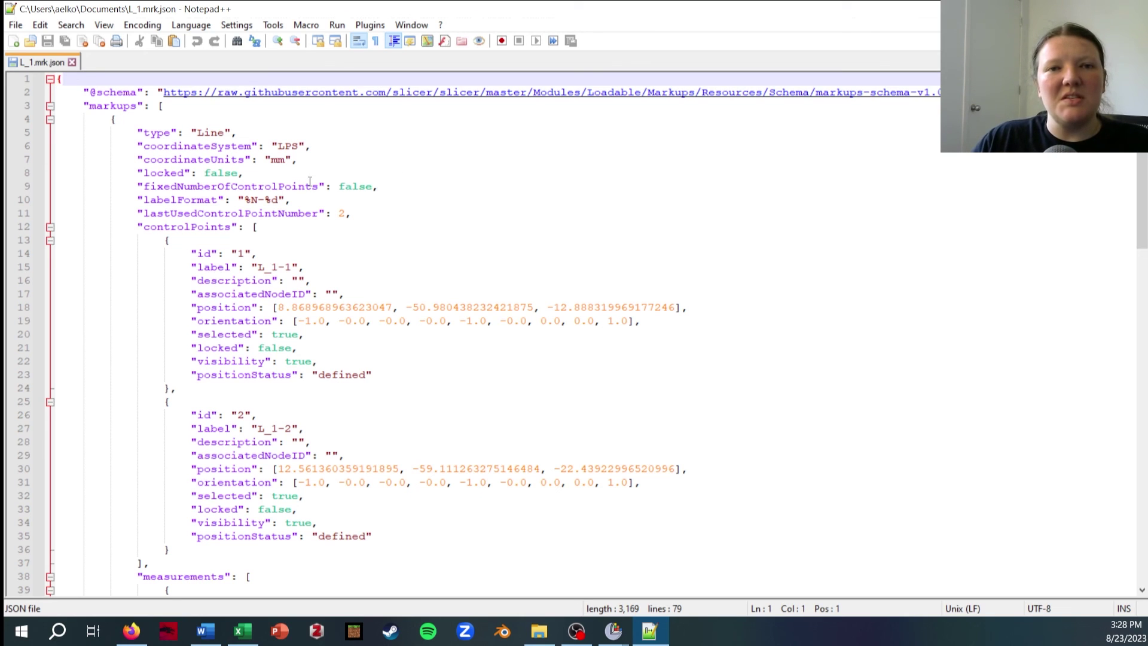
Highlight the first control point's fields and its id value in L_1.mrk.json
left_click_drag(406, 372, 58, 254)
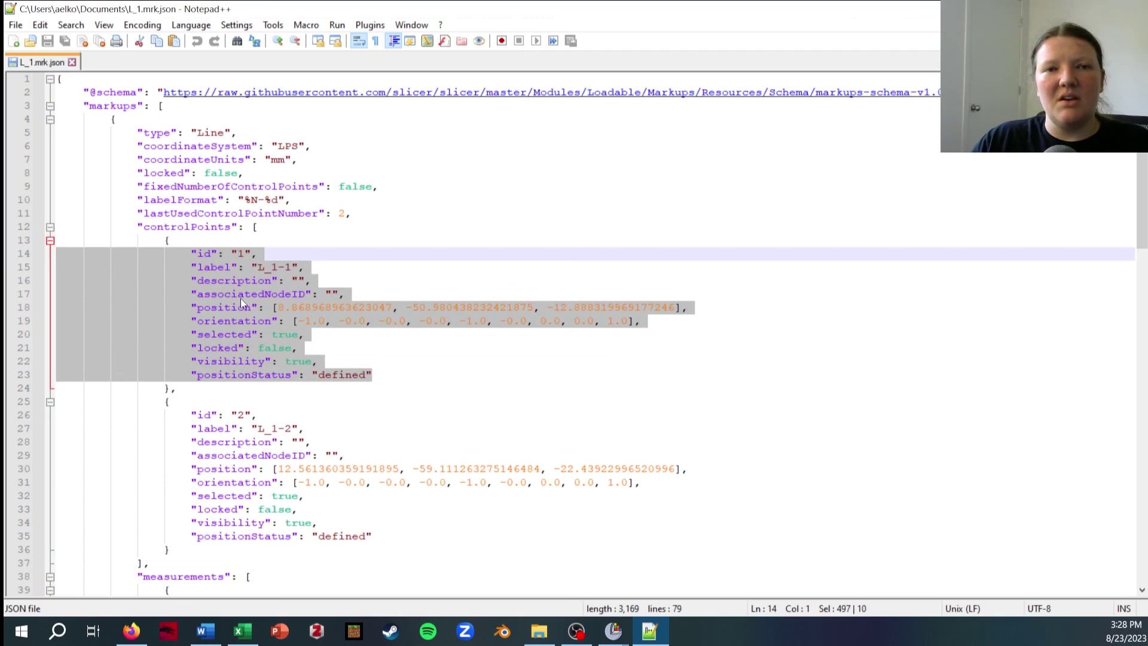
left_click(276, 254)
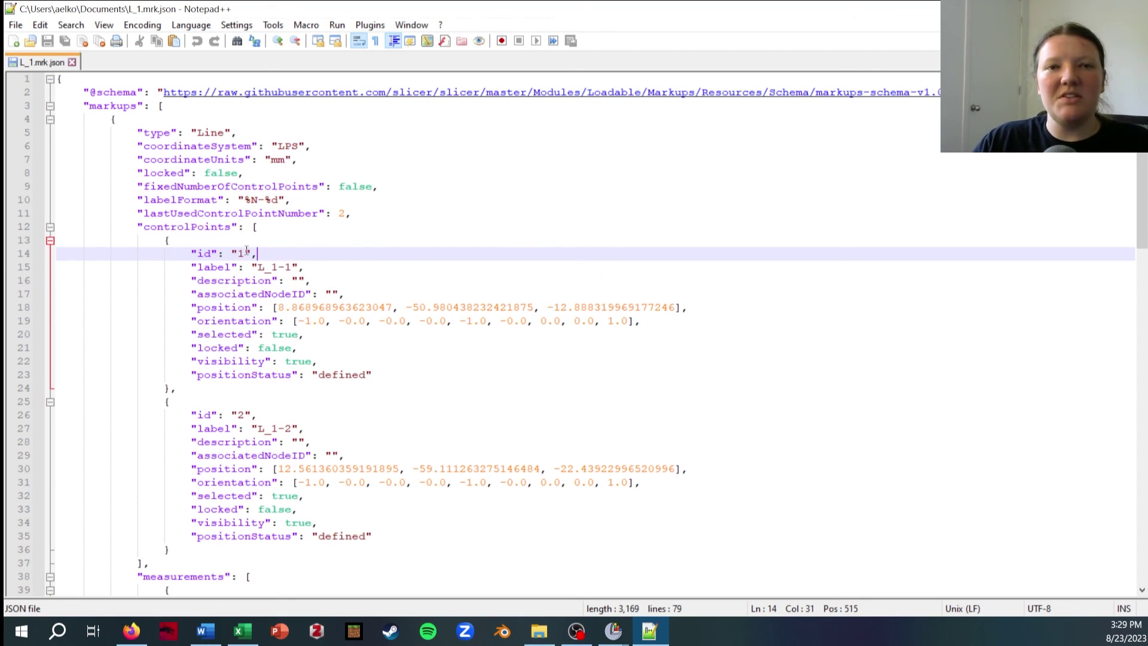
left_click_drag(258, 253, 190, 254)
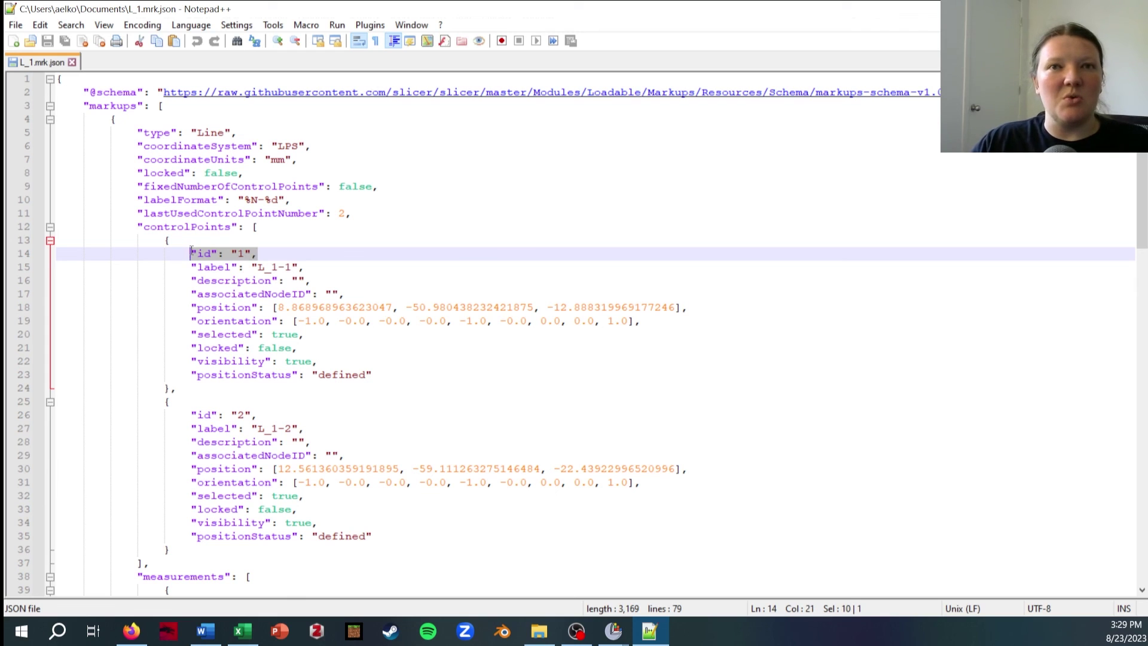
Highlight the second control point's id, label and position, then close Notepad++
scroll(410, 309, "down", 2)
left_click(287, 321)
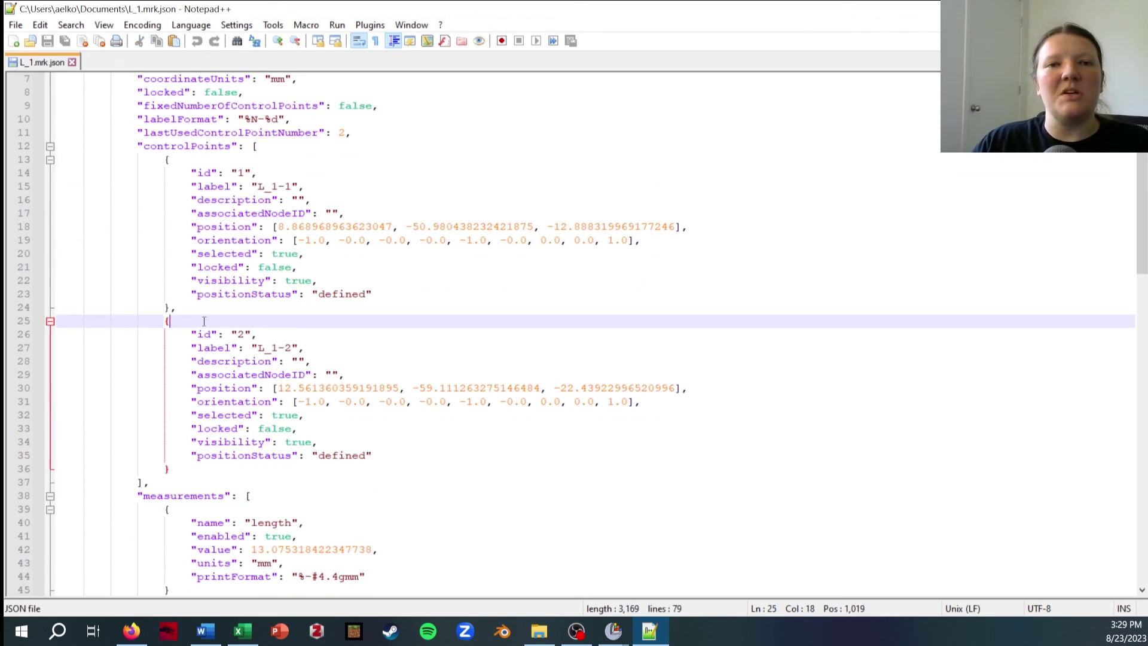
left_click_drag(263, 334, 165, 334)
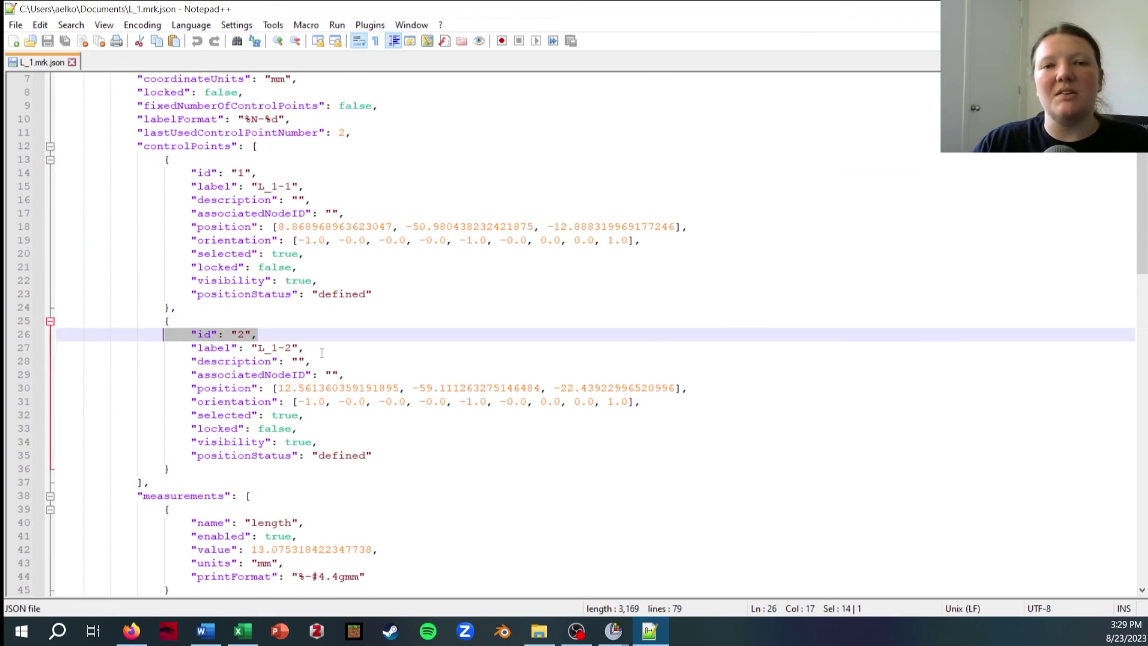
left_click_drag(322, 348, 171, 330)
left_click(220, 352)
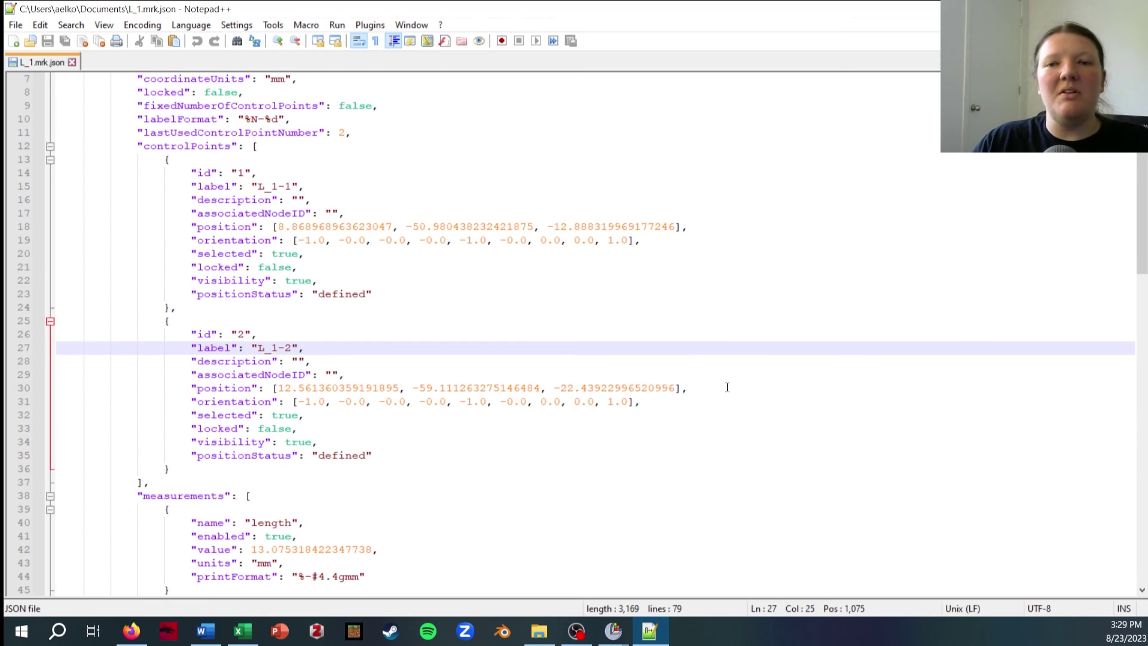
left_click_drag(689, 388, 201, 383)
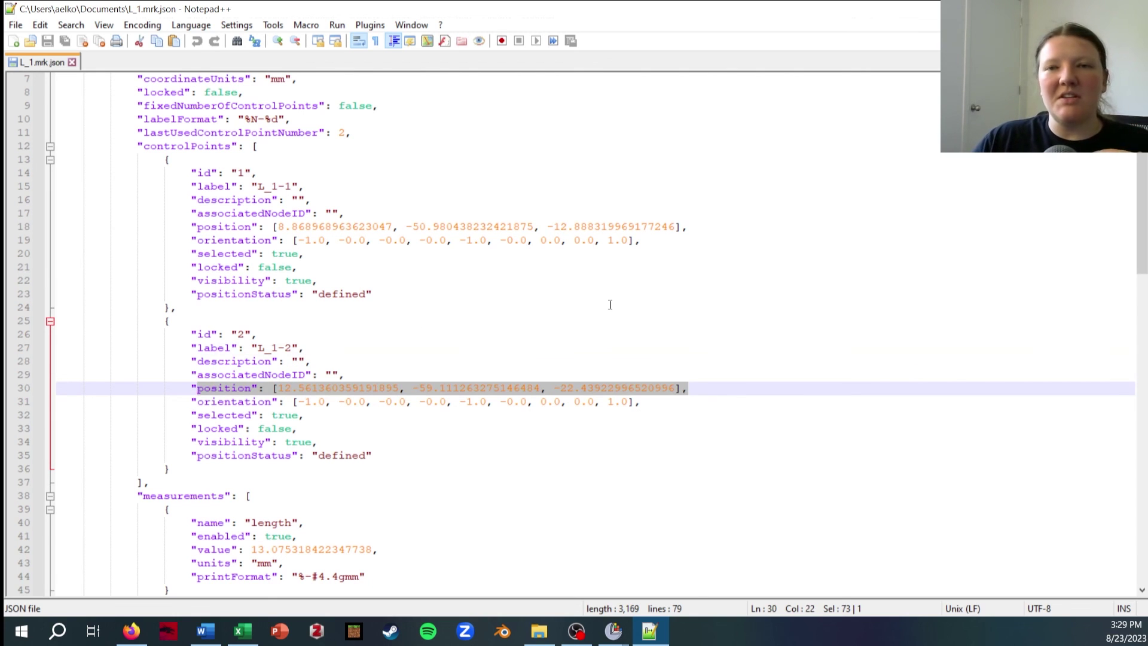
key("alt+F4")
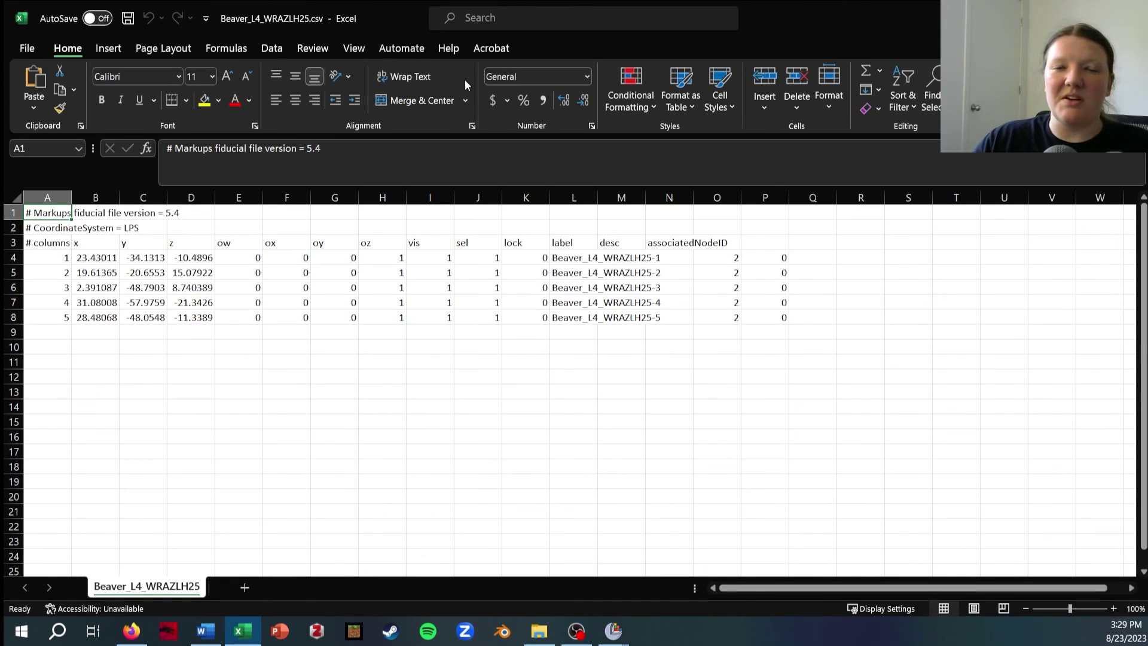
Step through the five landmarks' point numbers in cells A4 to A8
left_click(251, 376)
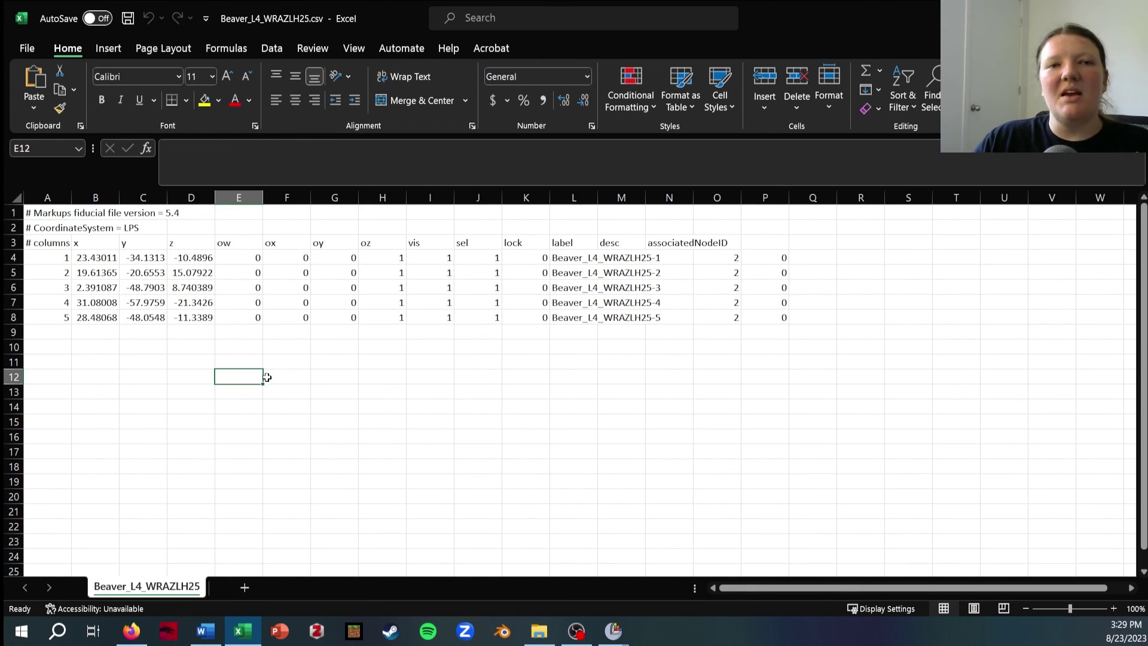
left_click(62, 258)
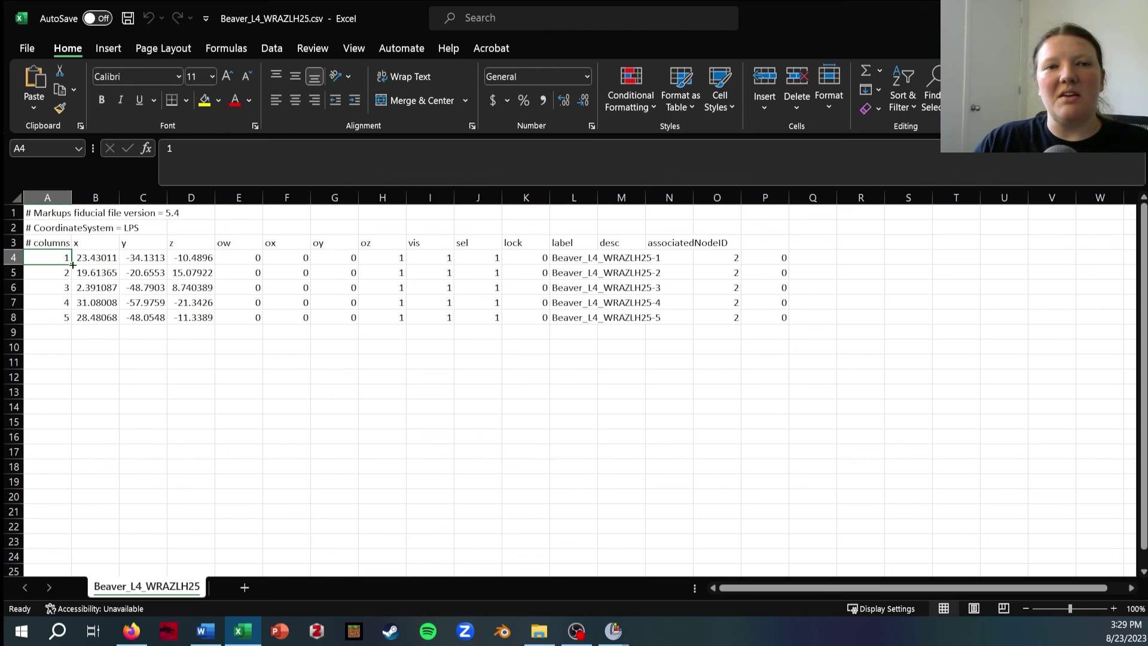
left_click(61, 273)
left_click(61, 287)
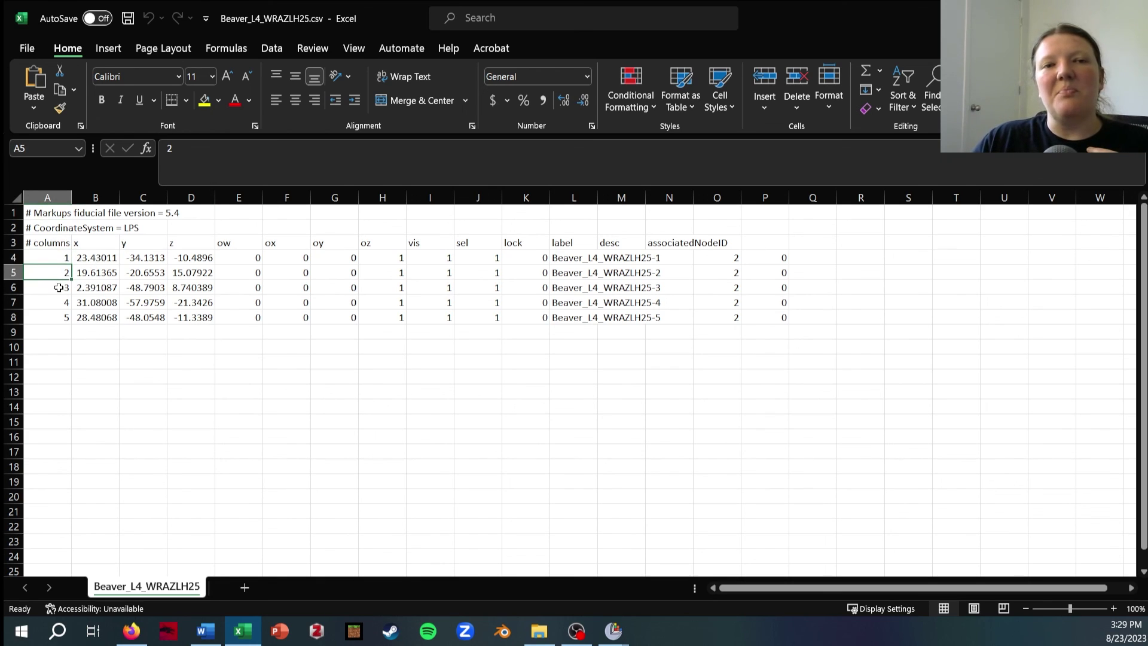
left_click(60, 314)
left_click(60, 258)
left_click(61, 273)
left_click(61, 287)
left_click(62, 303)
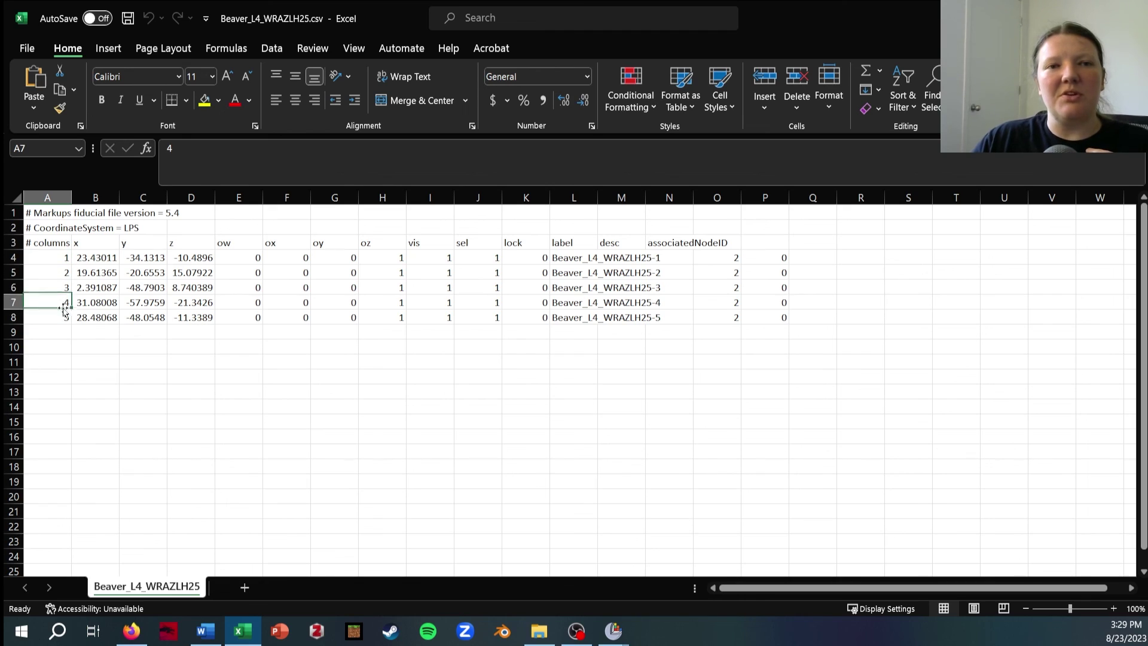
left_click(62, 317)
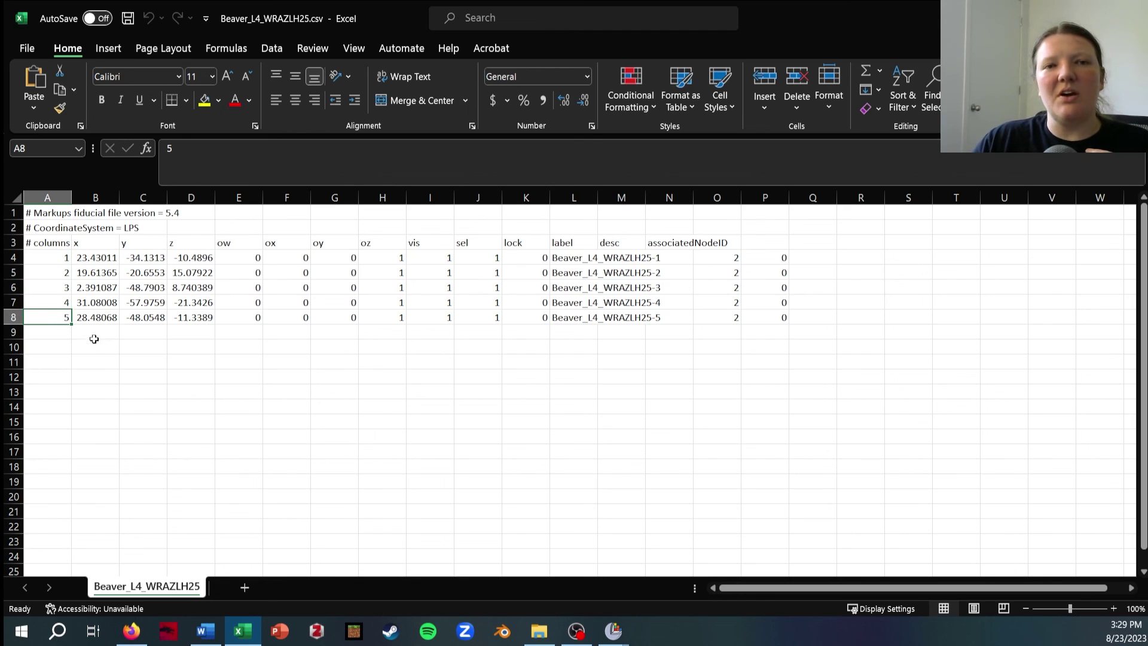
Inspect point 1's x, y, z, orientation and vis/sel values, a label, then select the coordinates
left_click(100, 256)
left_click(148, 261)
left_click(202, 260)
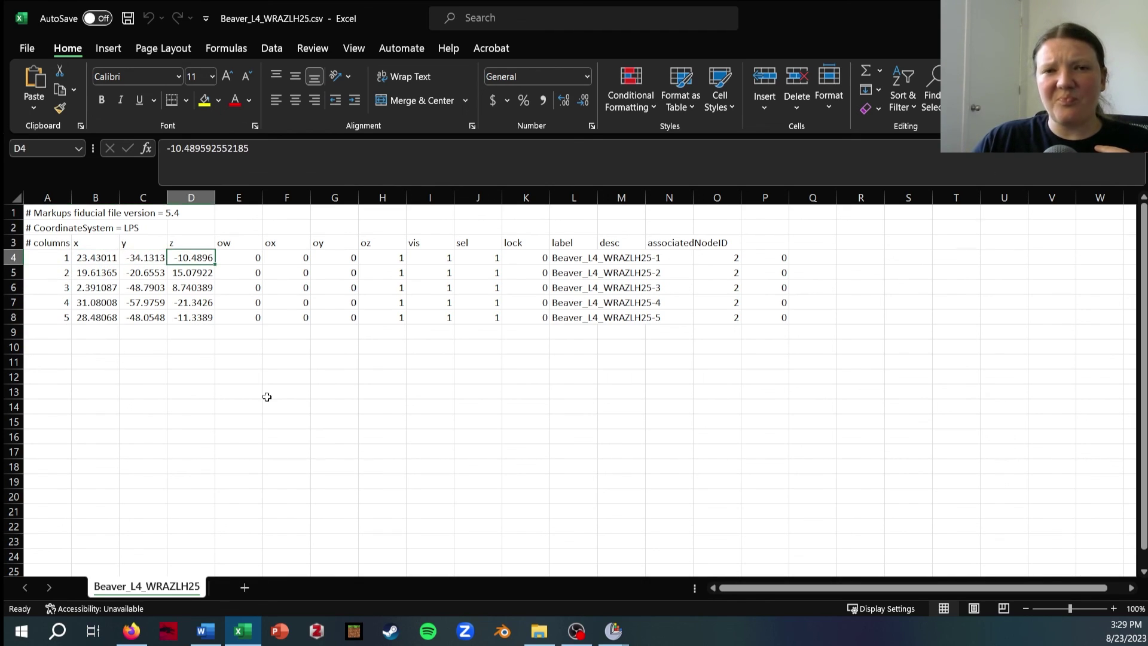
left_click_drag(260, 253, 487, 266)
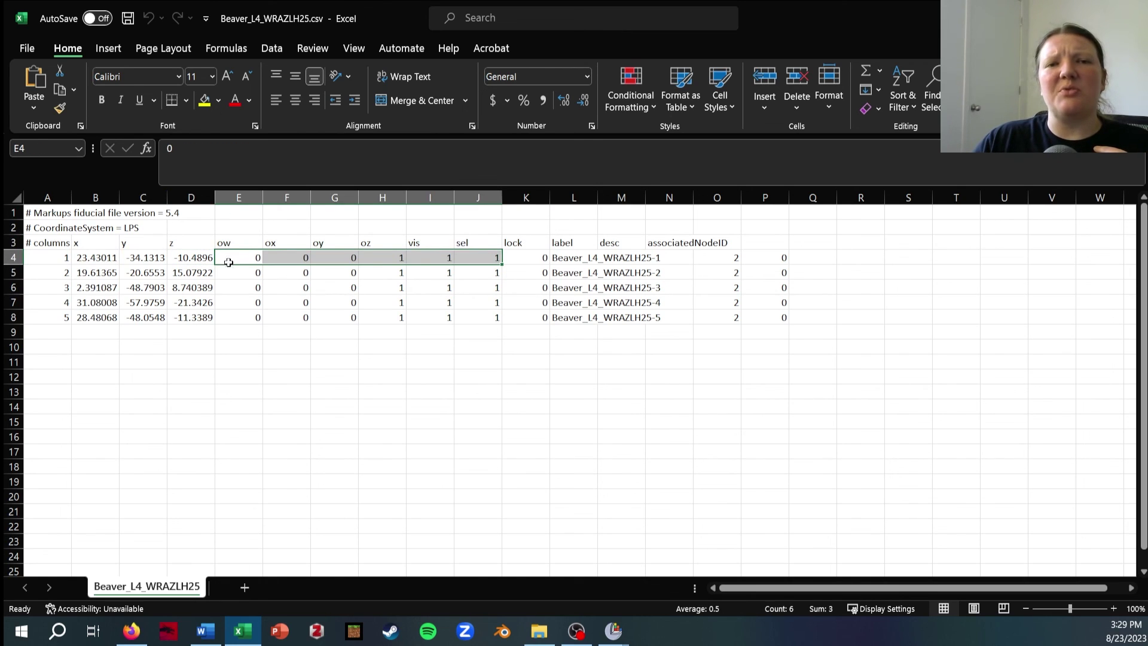
left_click(355, 258)
left_click_drag(355, 259, 288, 258)
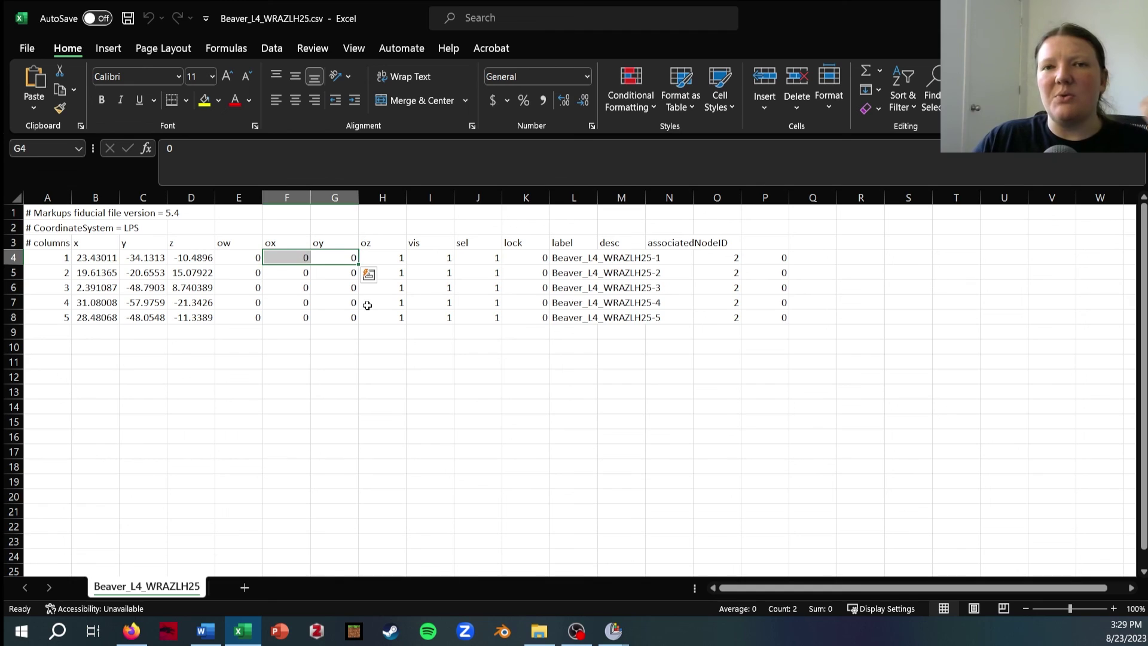
left_click(434, 258)
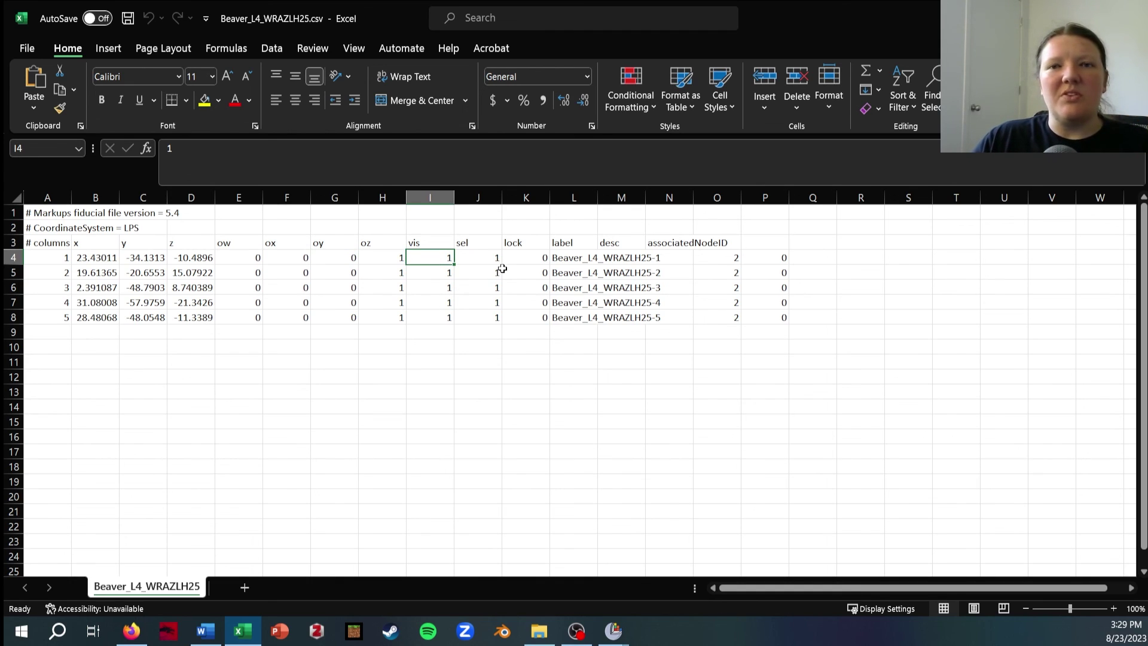
key("Right")
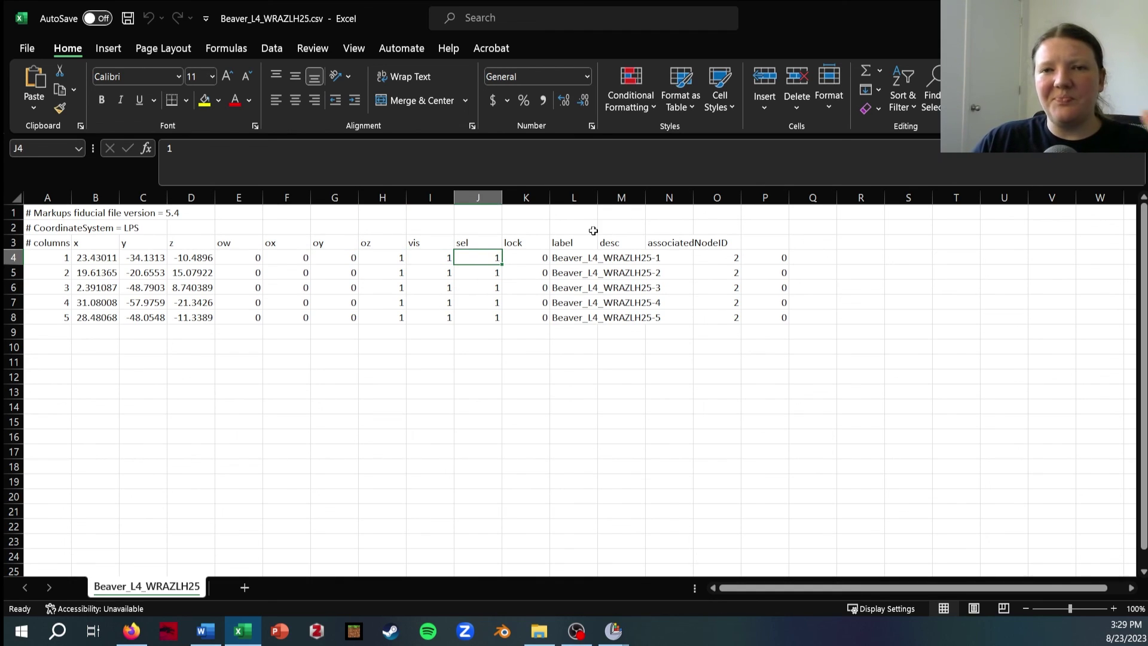
left_click_drag(487, 256, 438, 236)
left_click(568, 362)
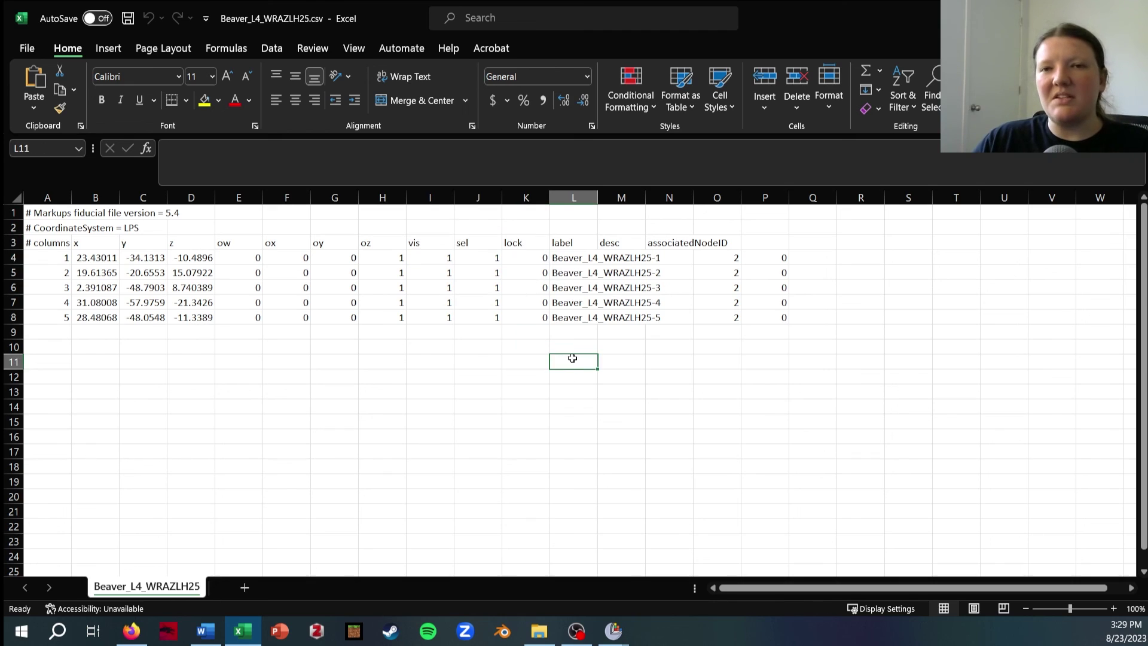
left_click(565, 267)
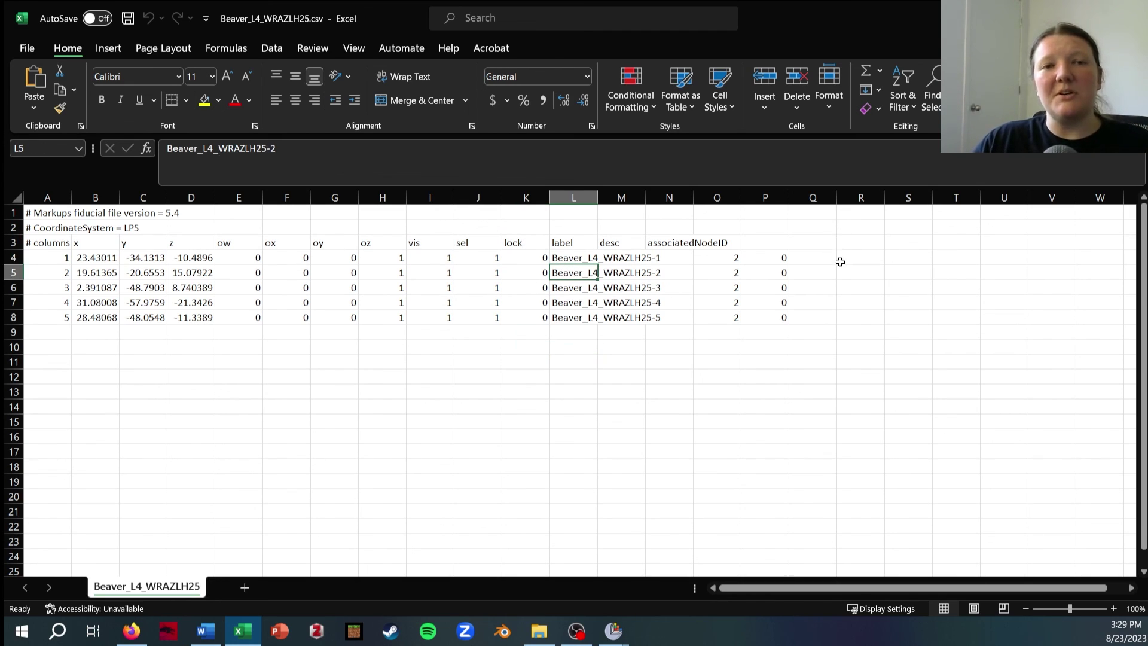
left_click_drag(190, 259, 85, 312)
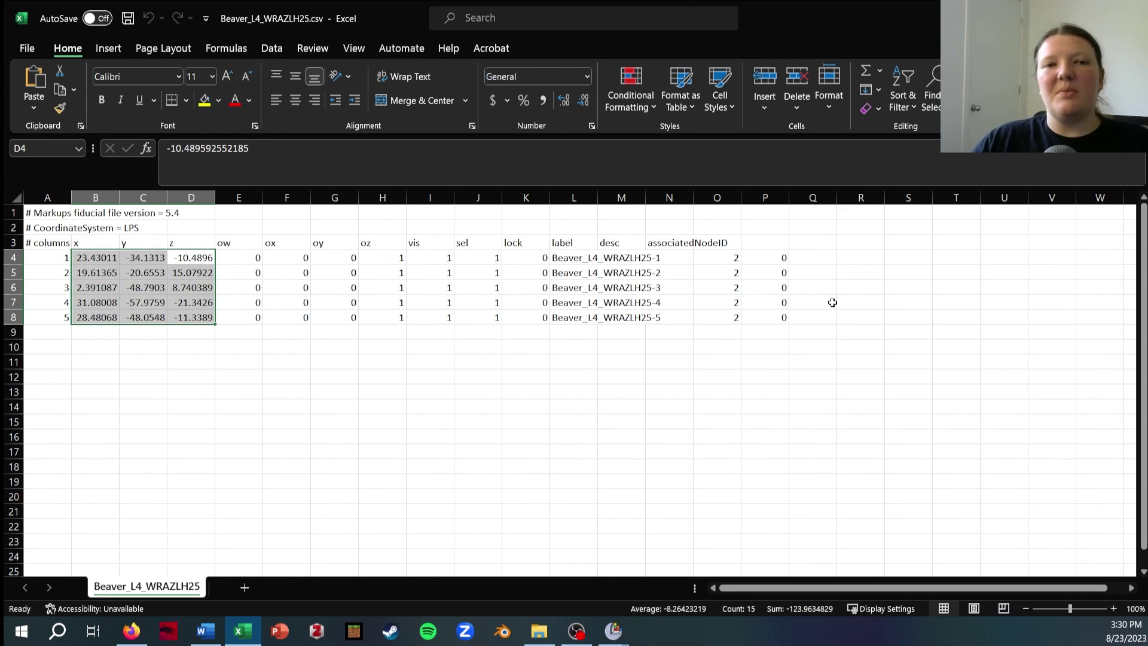